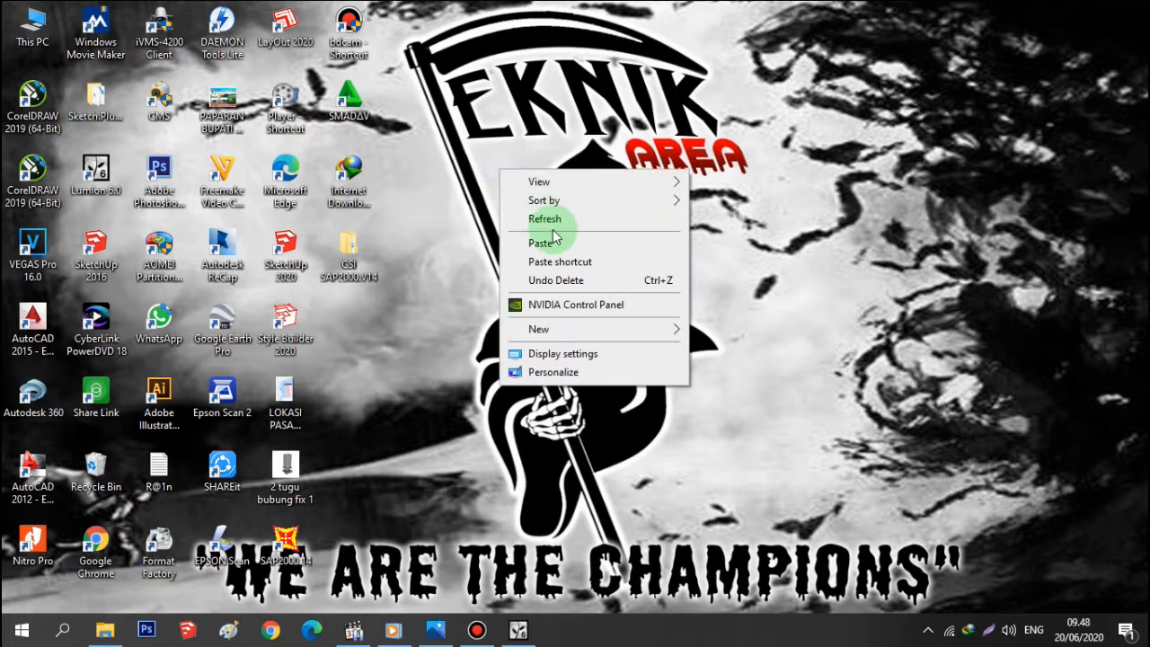
{"action": "left_click", "coordinate": [584, 221]}
{"action": "right_click", "coordinate": [542, 206]}
{"action": "left_click", "coordinate": [606, 254]}
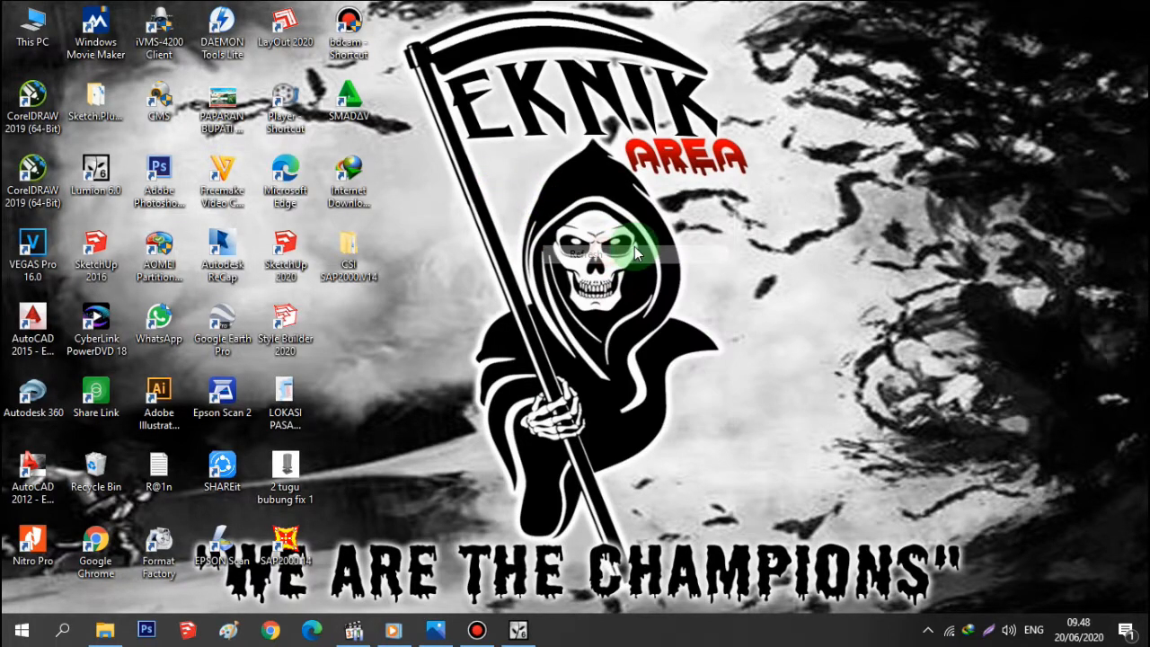
{"action": "right_click", "coordinate": [525, 217]}
{"action": "left_click", "coordinate": [557, 263]}
{"action": "right_click", "coordinate": [515, 201]}
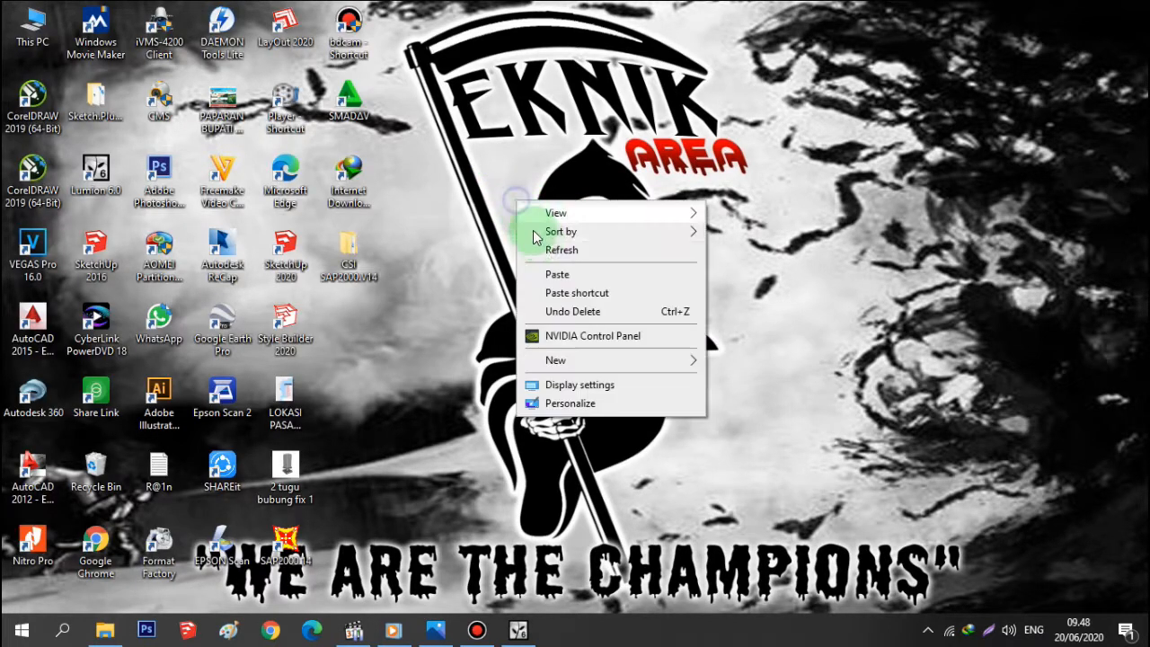
{"action": "left_click", "coordinate": [553, 249]}
{"action": "right_click", "coordinate": [491, 180]}
{"action": "left_click", "coordinate": [535, 229]}
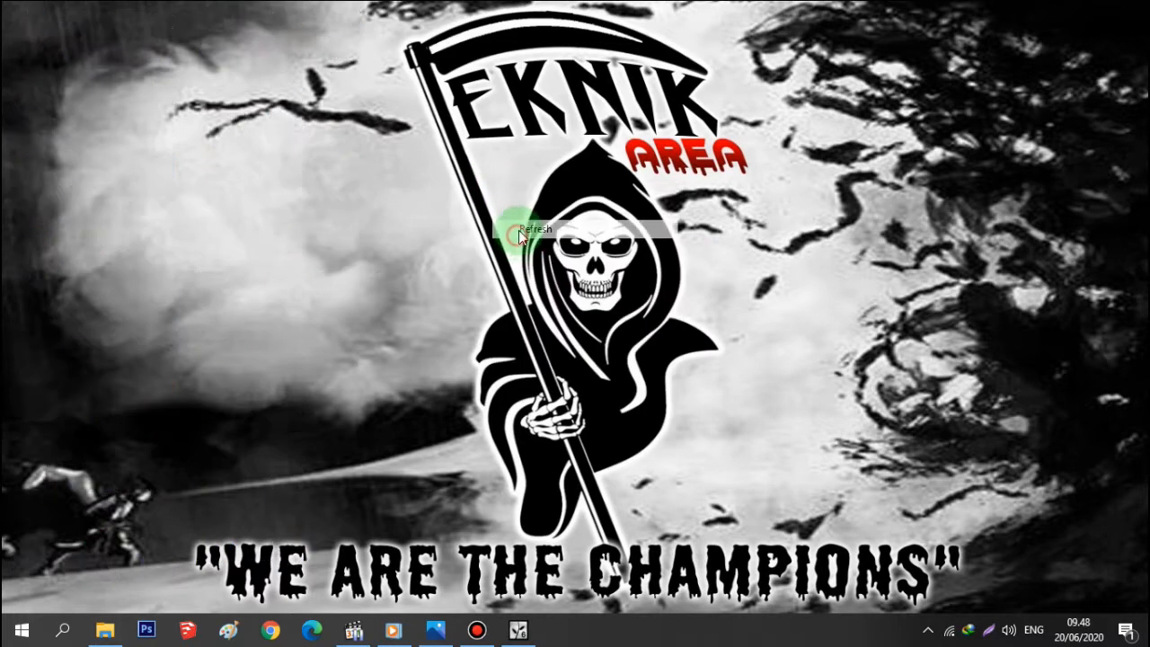
{"action": "right_click", "coordinate": [493, 183]}
{"action": "left_click", "coordinate": [536, 232]}
{"action": "right_click", "coordinate": [725, 186]}
{"action": "left_click", "coordinate": [764, 235]}
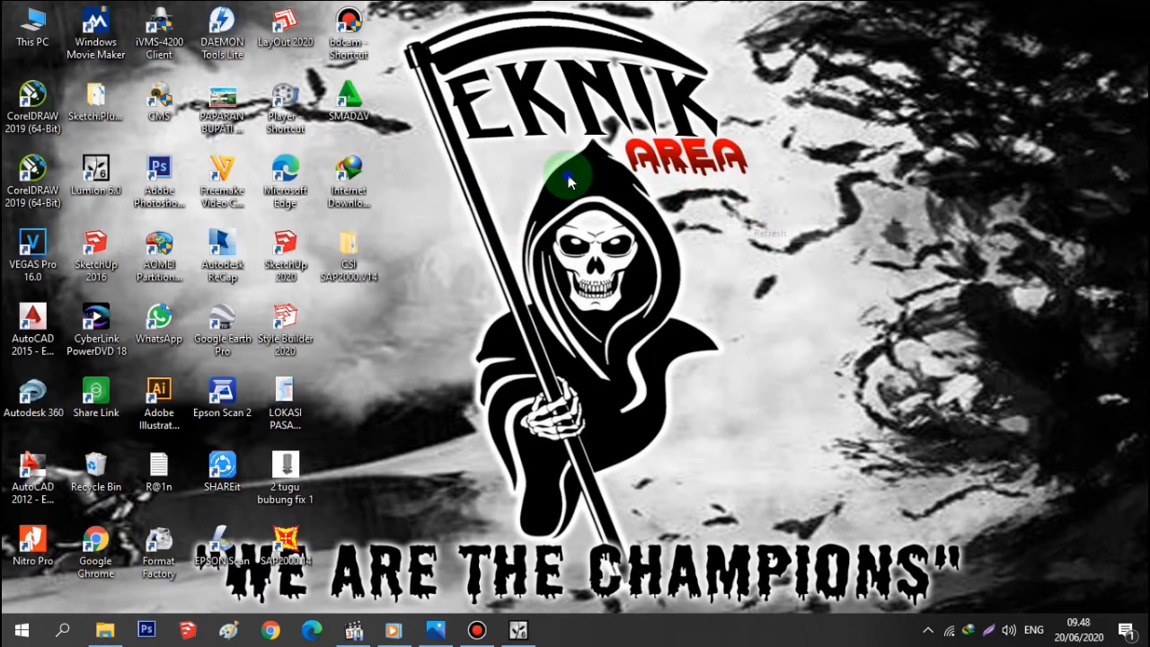
{"action": "right_click", "coordinate": [570, 172]}
{"action": "left_click", "coordinate": [603, 221]}
{"action": "right_click", "coordinate": [516, 159]}
{"action": "left_click", "coordinate": [554, 210]}
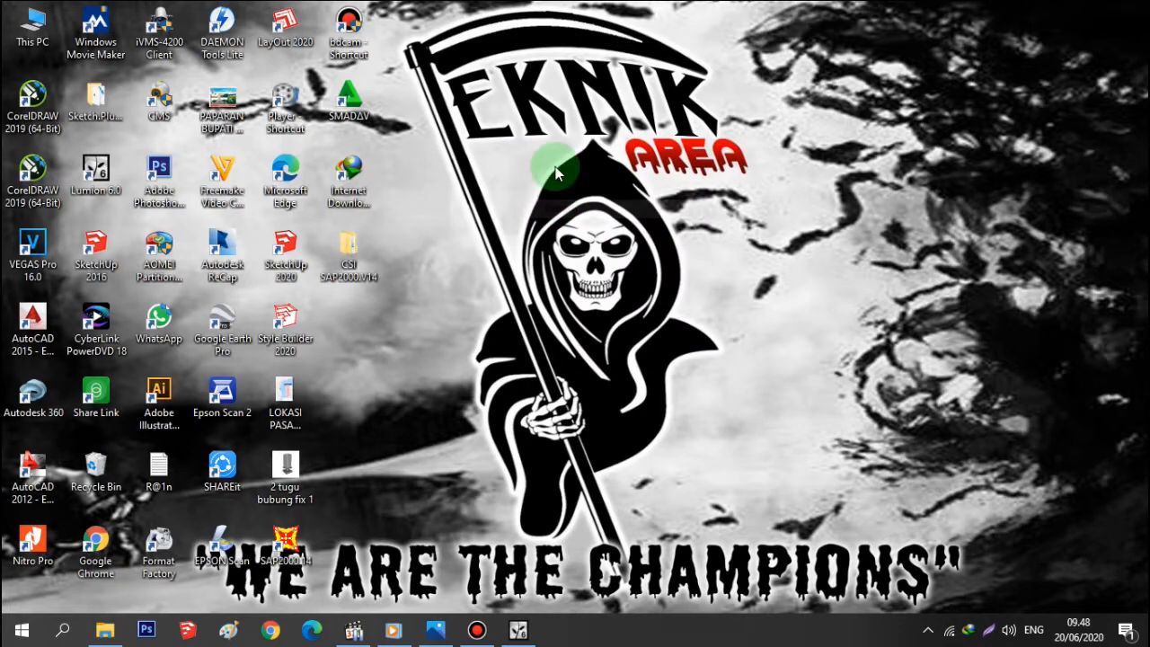
{"action": "right_click", "coordinate": [519, 154]}
{"action": "left_click", "coordinate": [594, 203]}
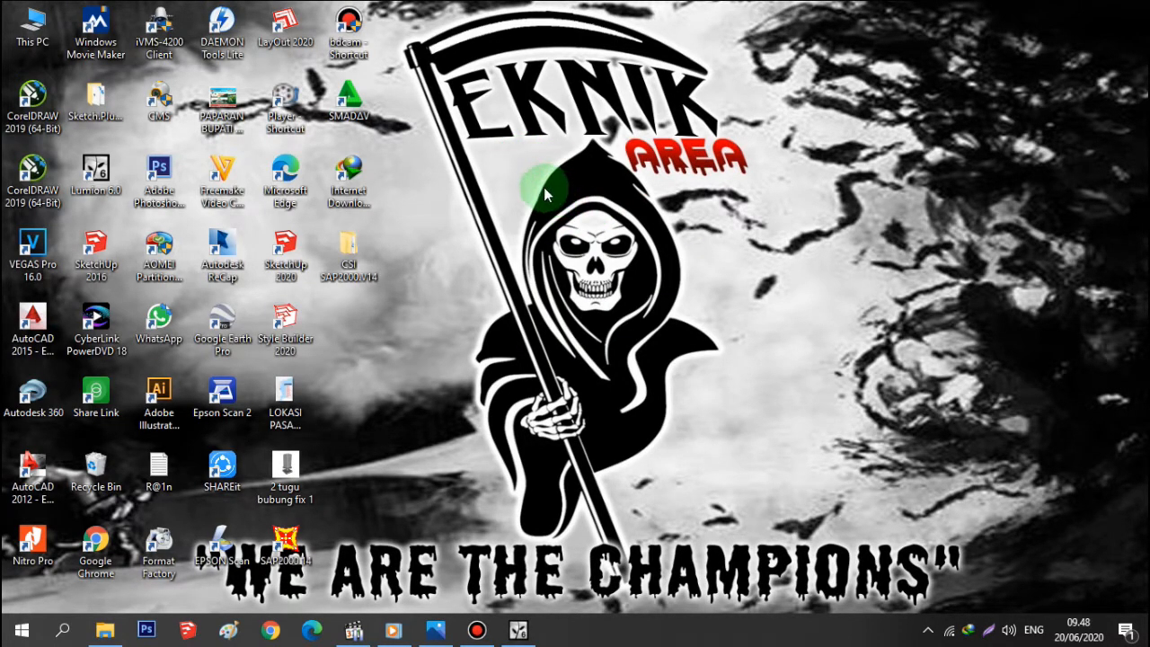
{"action": "right_click", "coordinate": [544, 187]}
{"action": "left_click", "coordinate": [593, 232]}
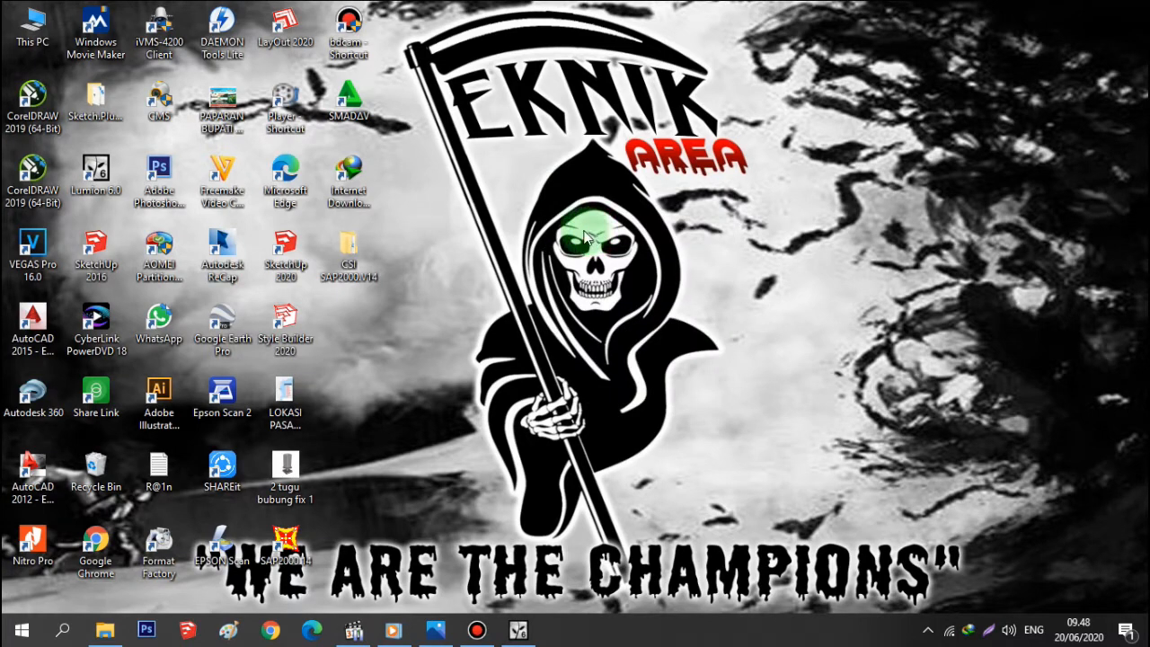
{"action": "right_click", "coordinate": [580, 235]}
{"action": "left_click", "coordinate": [620, 274]}
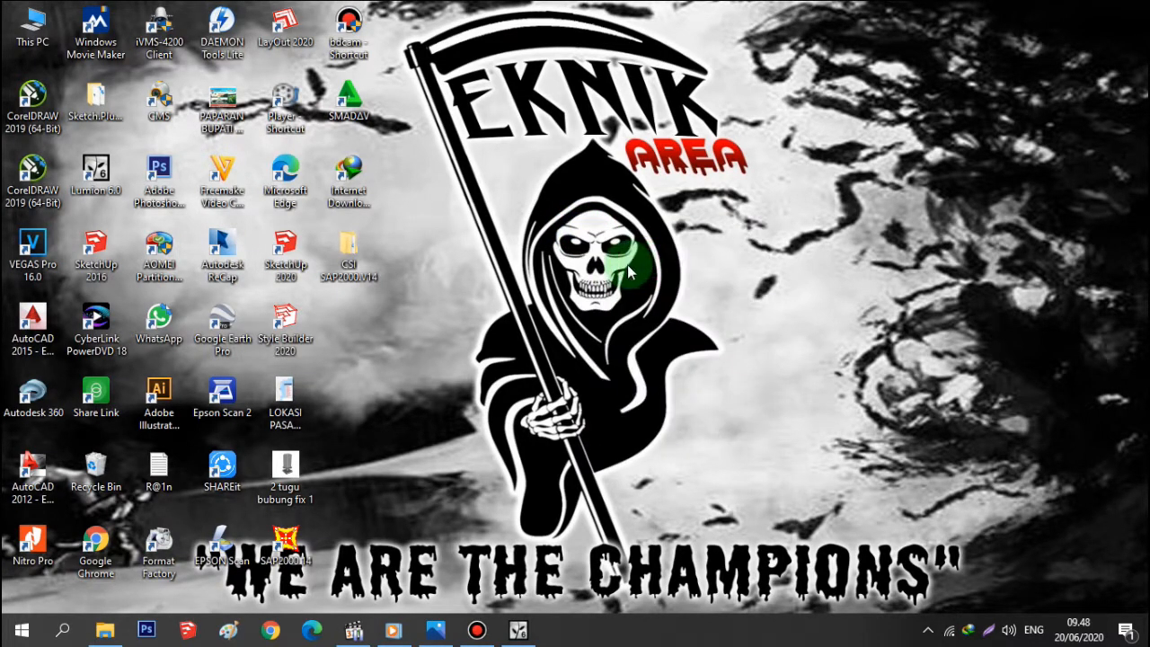
{"action": "right_click", "coordinate": [487, 224]}
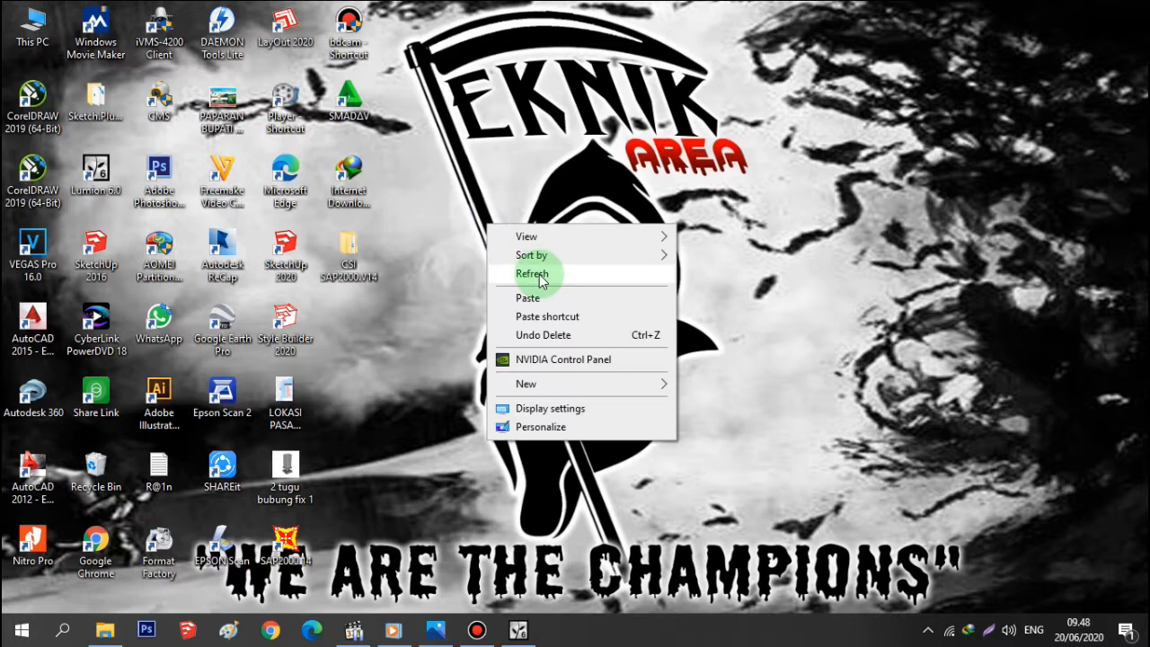
{"action": "left_click", "coordinate": [508, 268]}
{"action": "right_click", "coordinate": [917, 225]}
{"action": "left_click", "coordinate": [967, 274]}
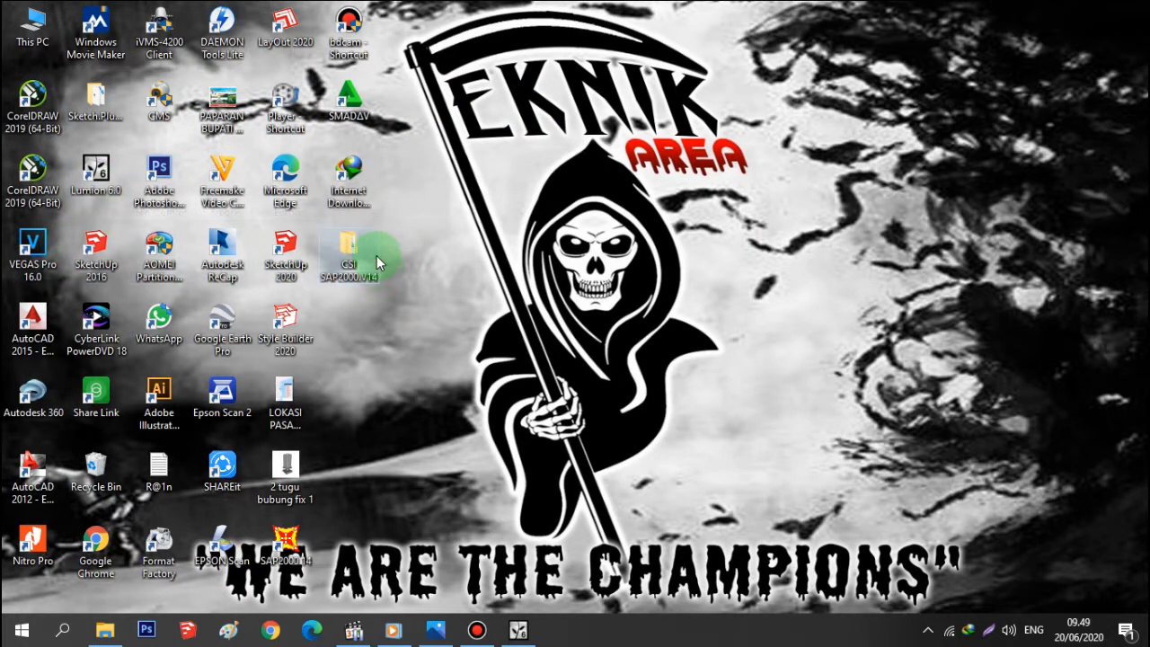
{"action": "left_click", "coordinate": [550, 207]}
{"action": "right_click", "coordinate": [545, 209]}
{"action": "left_click", "coordinate": [586, 251]}
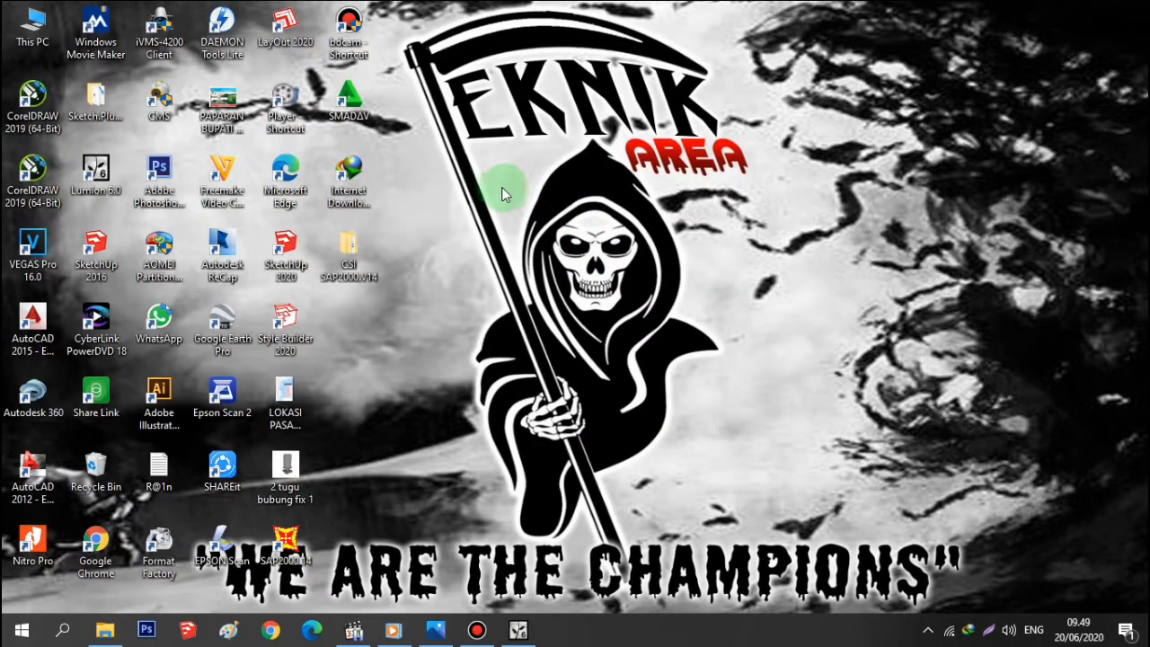
{"action": "right_click", "coordinate": [578, 176]}
{"action": "left_click", "coordinate": [611, 232]}
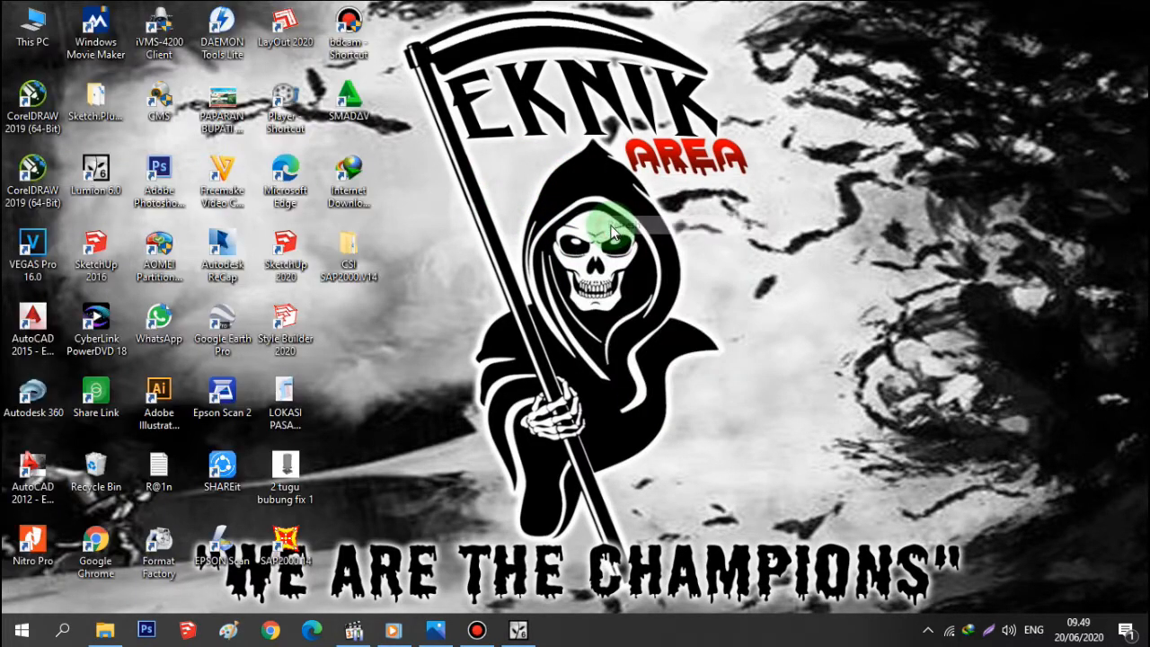
{"action": "right_click", "coordinate": [518, 179]}
{"action": "left_click", "coordinate": [553, 226]}
{"action": "right_click", "coordinate": [502, 203]}
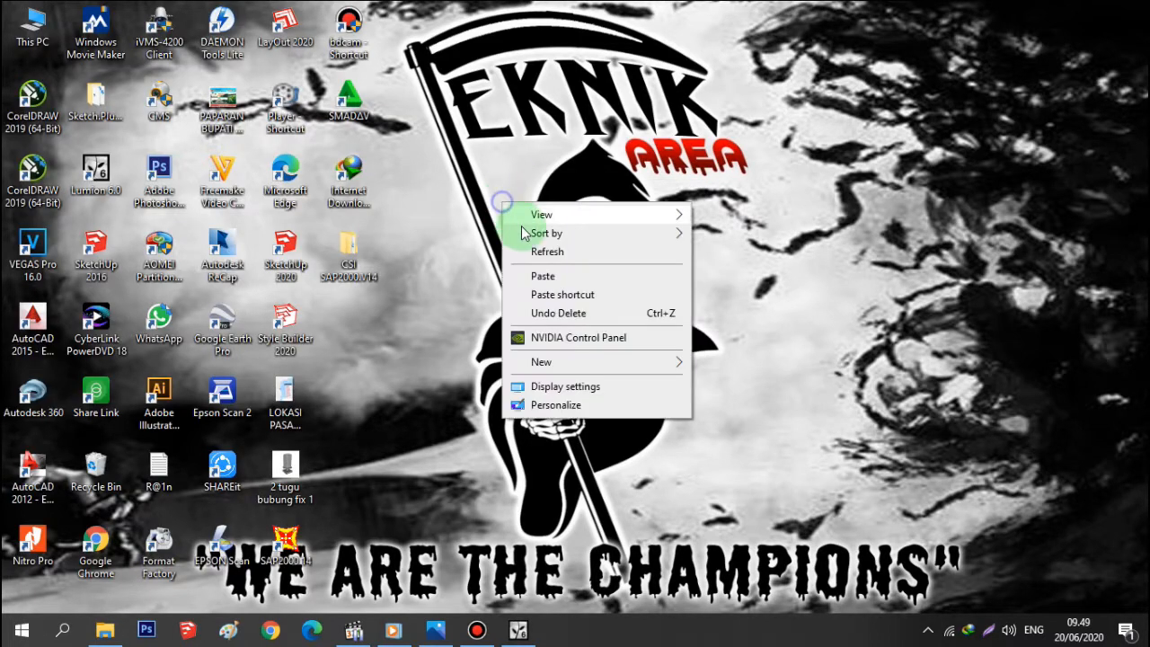
{"action": "left_click", "coordinate": [547, 251]}
{"action": "right_click", "coordinate": [538, 156]}
{"action": "left_click", "coordinate": [588, 203]}
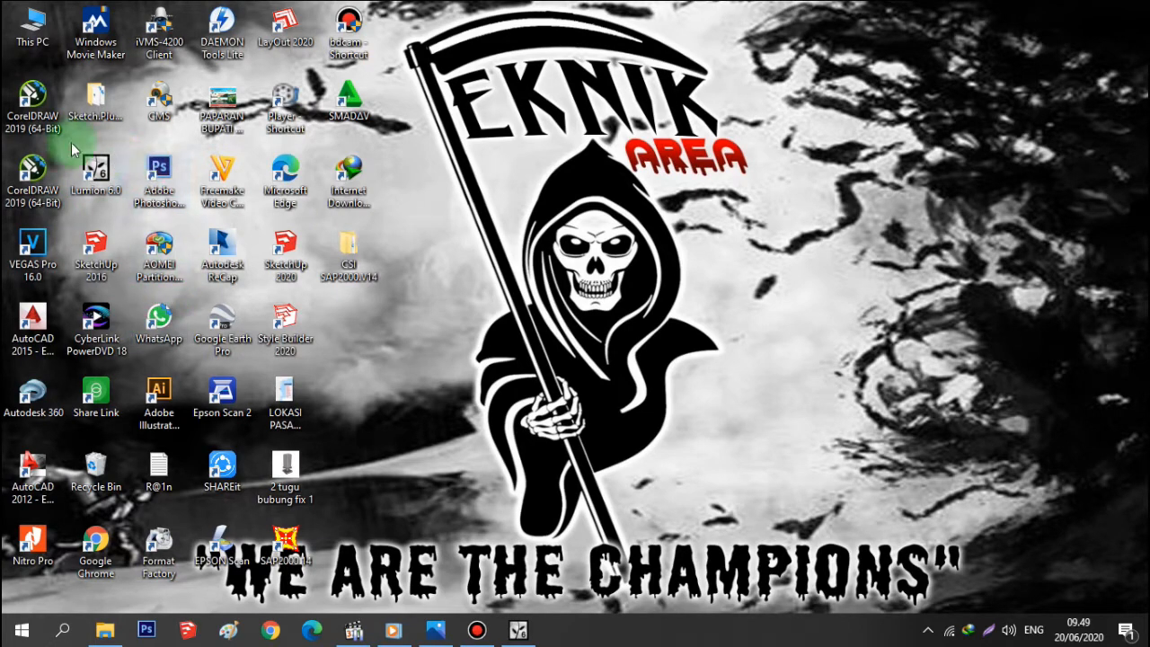
{"action": "right_click", "coordinate": [697, 221]}
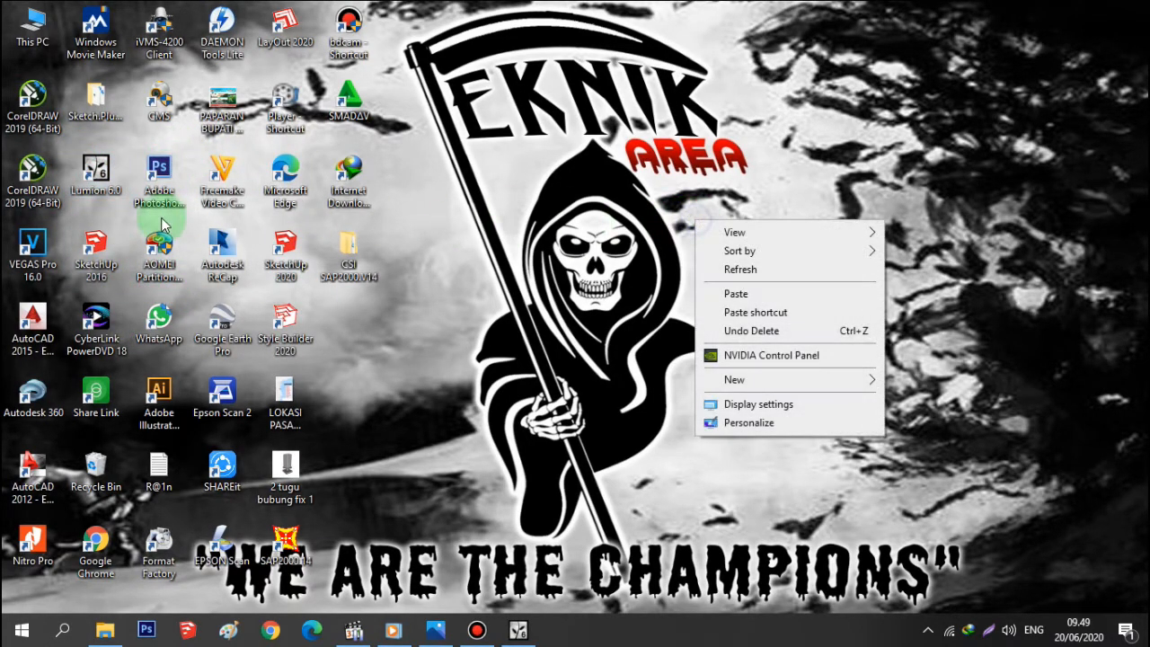
{"action": "left_click", "coordinate": [96, 167]}
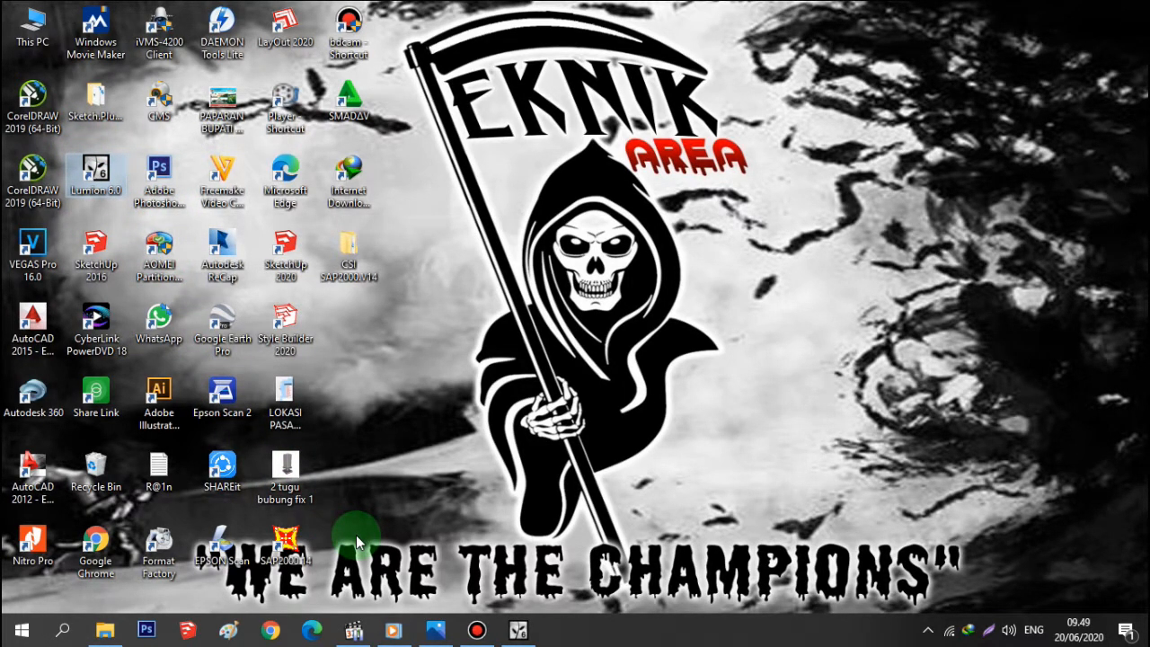
{"action": "right_click", "coordinate": [510, 207]}
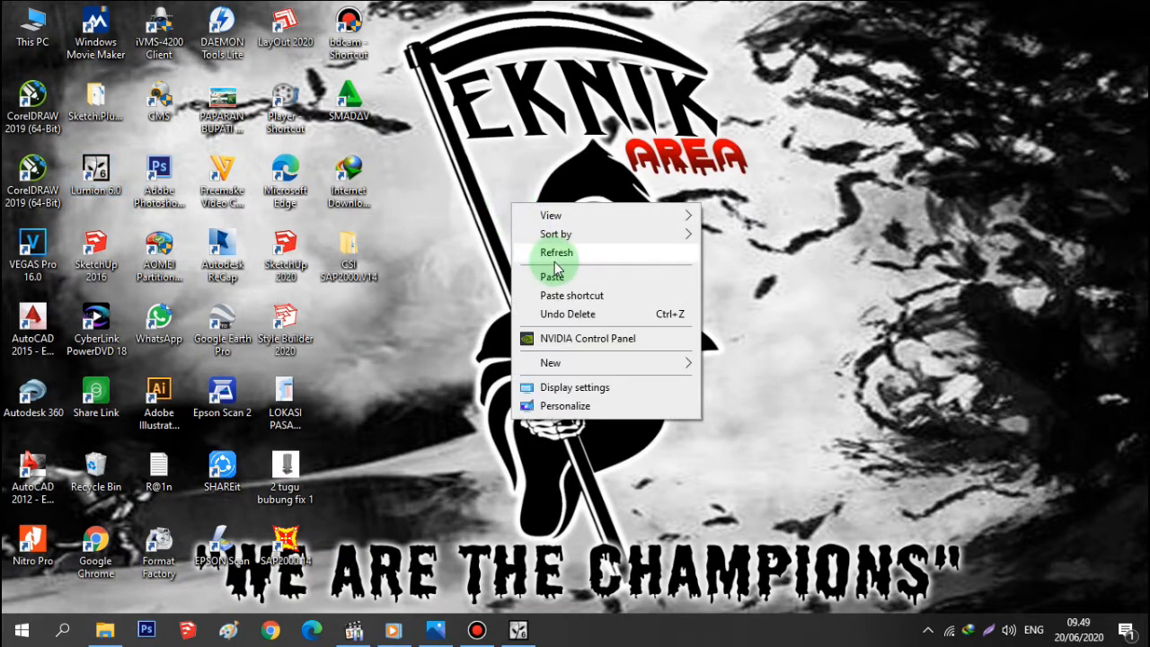
{"action": "left_click", "coordinate": [608, 251]}
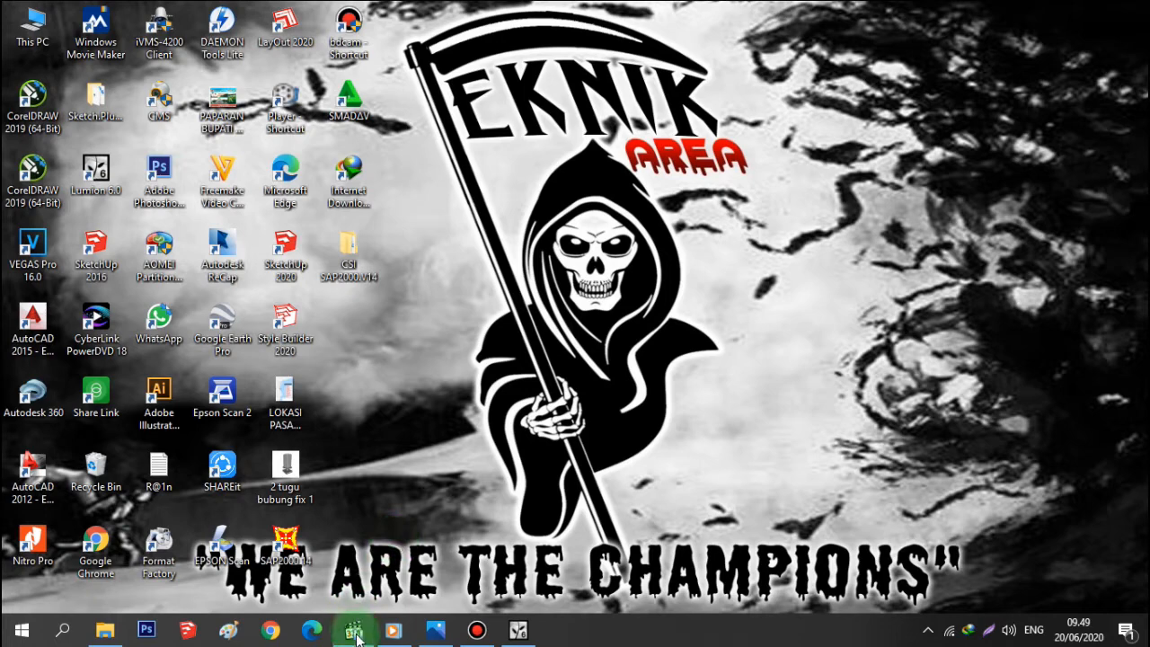
{"action": "mouse_move", "coordinate": [354, 630]}
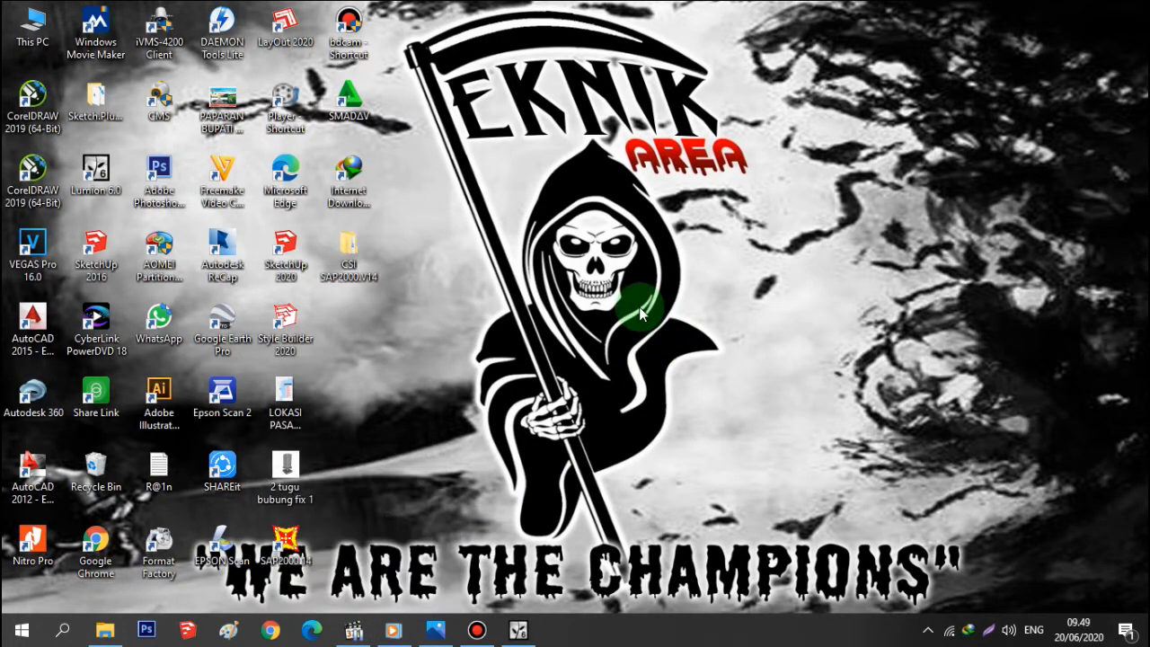
{"action": "right_click", "coordinate": [534, 229]}
{"action": "left_click", "coordinate": [610, 282]}
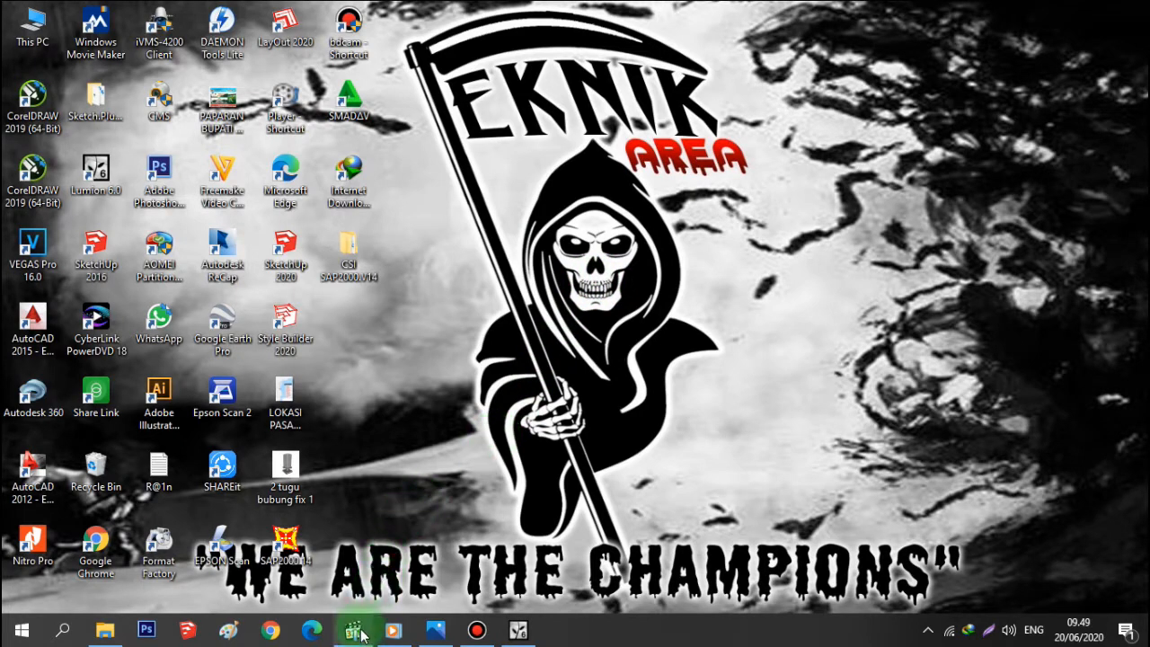
- Switch to the media player, play the animation "mp4 taman bantaran sungai jole.mp4" and pause it partway through
{"action": "mouse_move", "coordinate": [360, 636]}
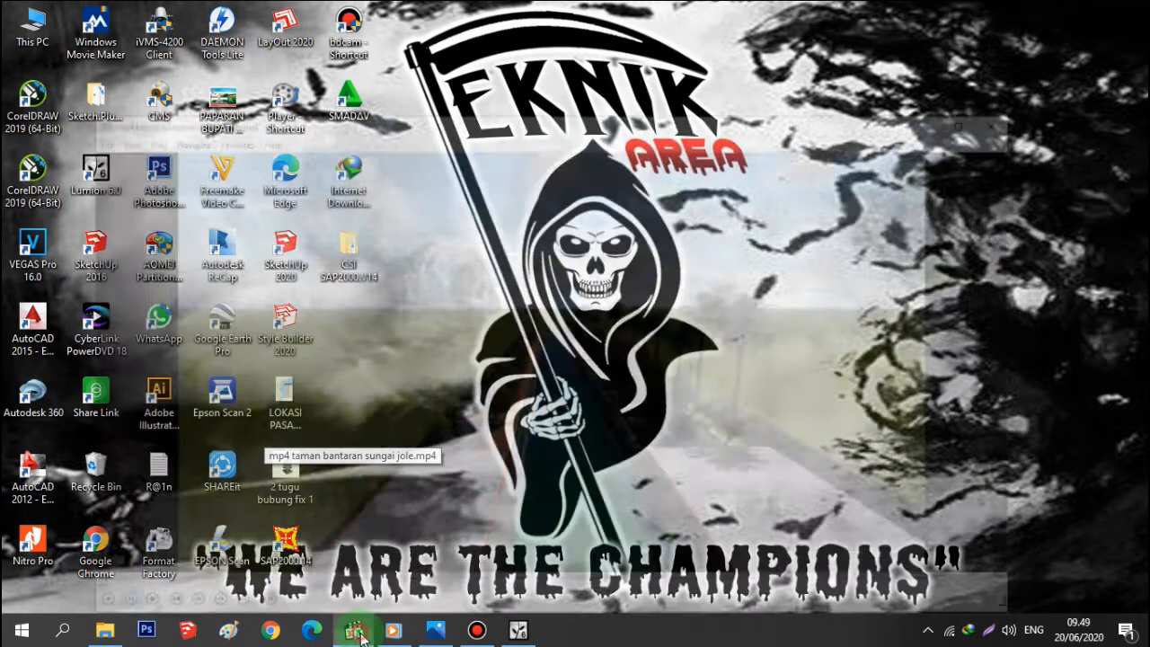
{"action": "left_click", "coordinate": [355, 539]}
{"action": "left_click", "coordinate": [67, 570]}
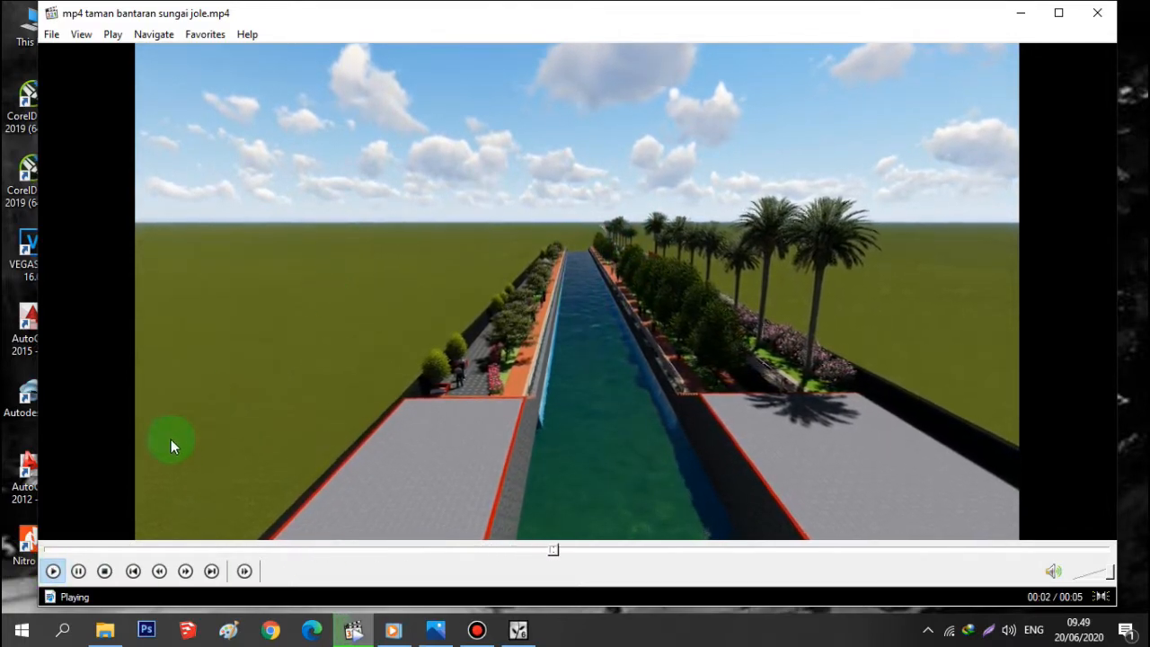
{"action": "left_click", "coordinate": [78, 571]}
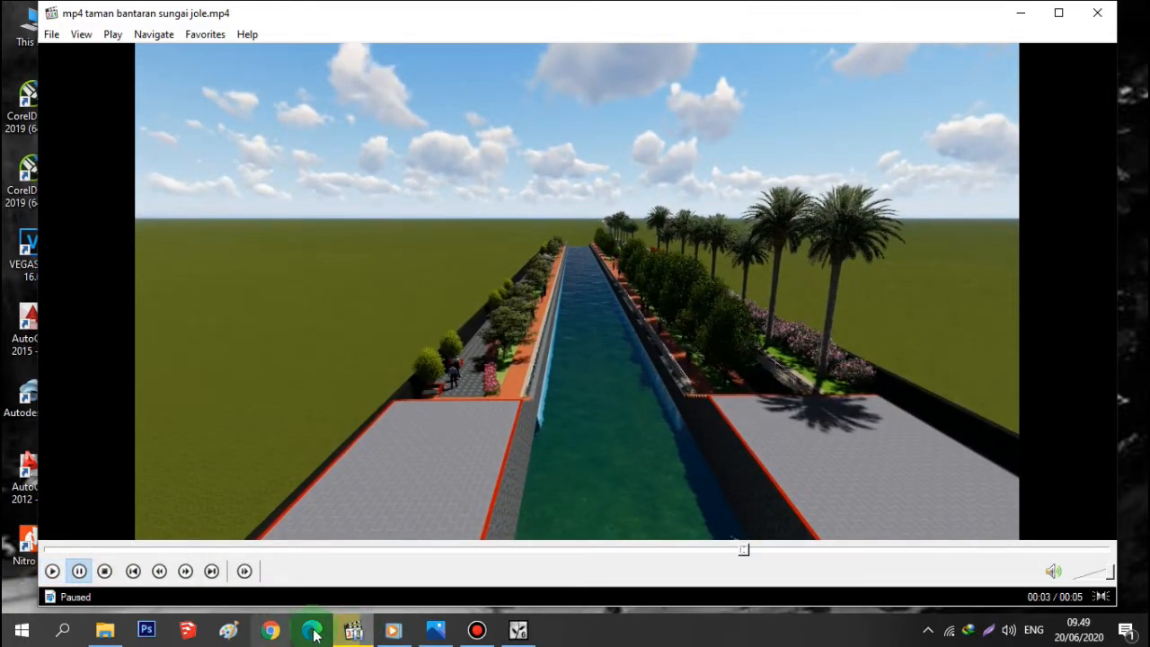
- Switch to Windows Media Player, play the frame2 building animation and pause it at about 13 seconds
{"action": "left_click", "coordinate": [394, 631]}
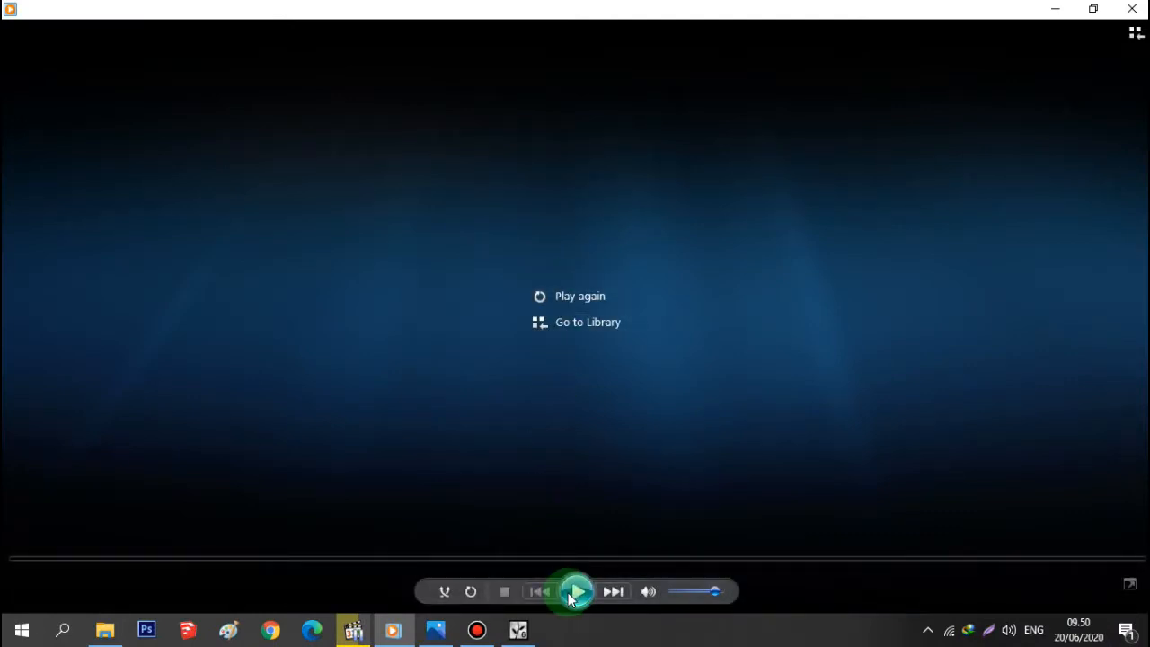
{"action": "left_click", "coordinate": [573, 593]}
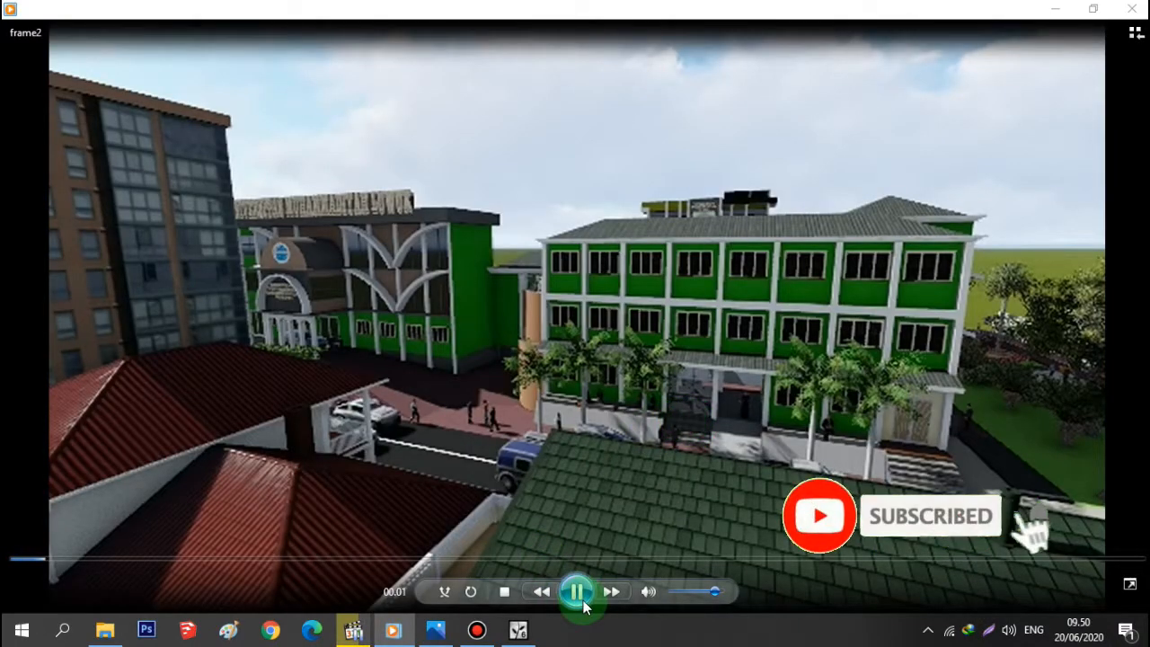
{"action": "left_click", "coordinate": [27, 546]}
{"action": "left_click_drag", "start_coordinate": [49, 551], "coordinate": [57, 555]}
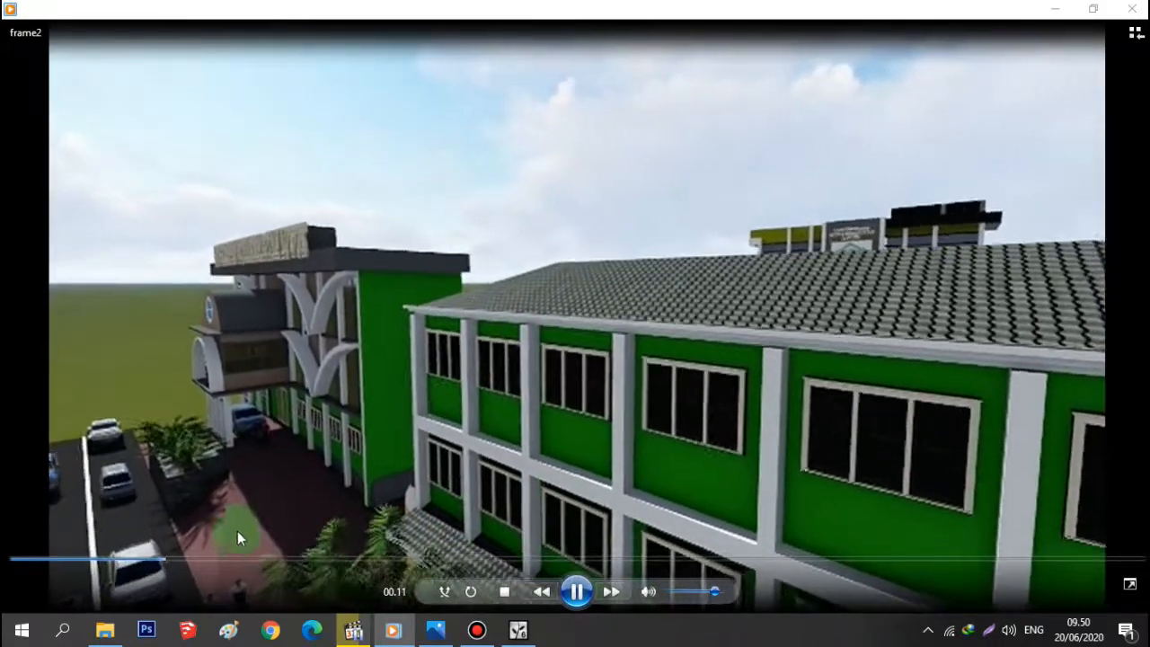
{"action": "left_click", "coordinate": [576, 590]}
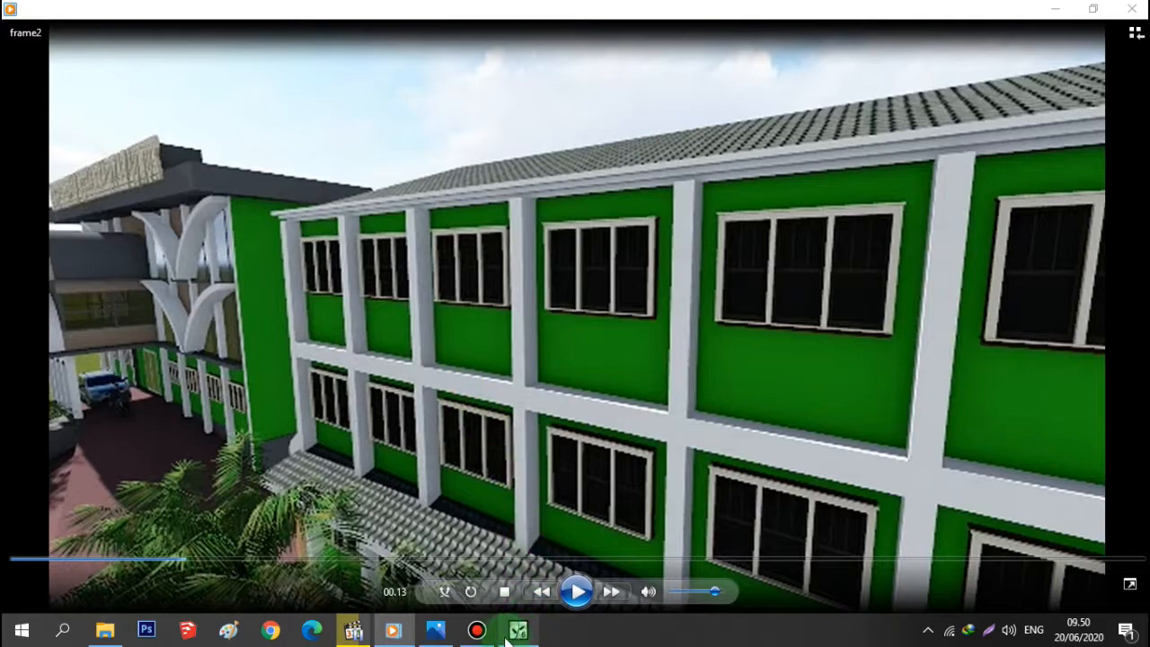
- View the rendered image 5.jpg in Photos, and minimize both the Photos and Windows Media Player windows
{"action": "left_click", "coordinate": [435, 630]}
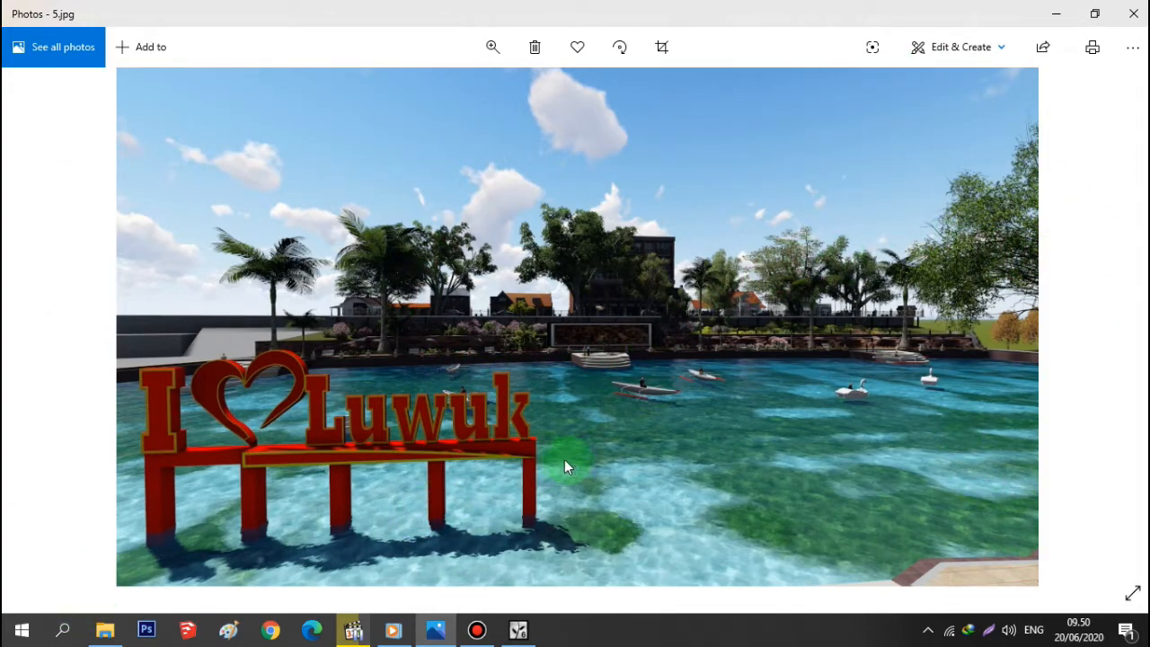
{"action": "left_click", "coordinate": [1056, 15]}
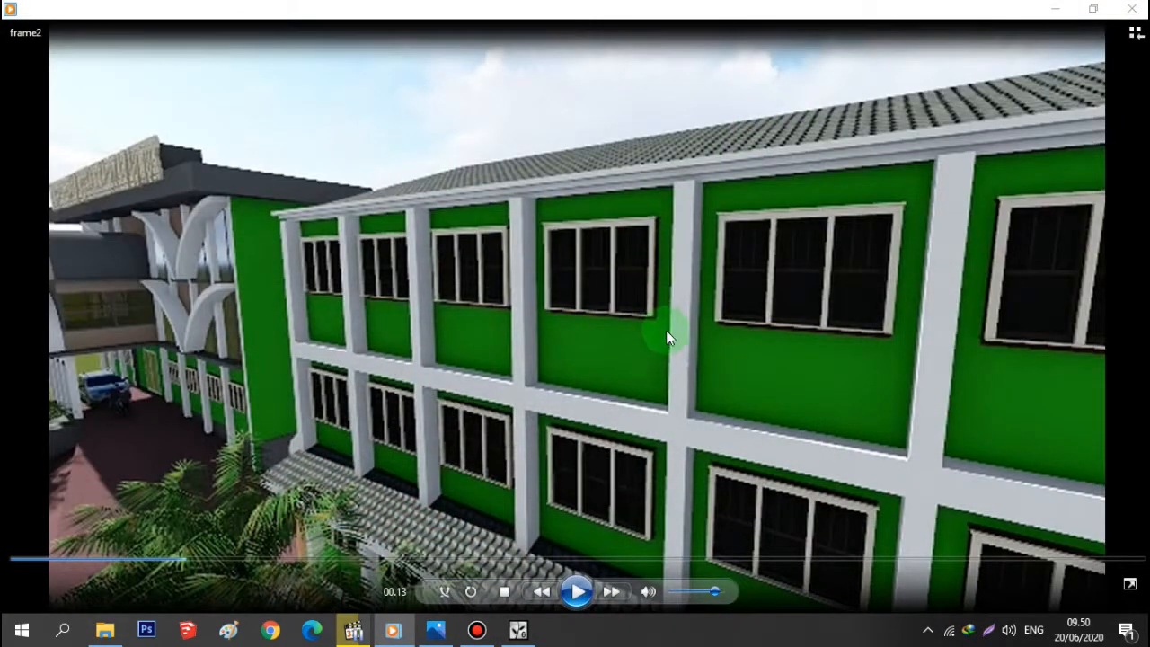
{"action": "left_click", "coordinate": [1061, 9]}
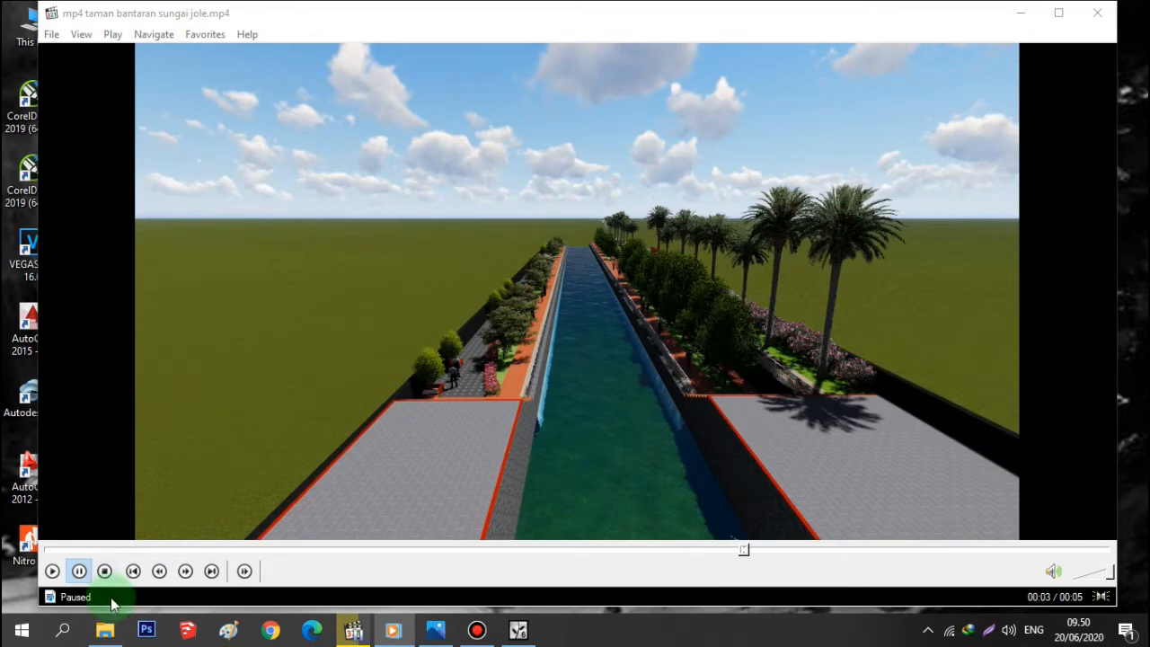
- View image 1 from the "perubahan tgl 25,02,2020" folder in a maximized Photos window, and minimize it
{"action": "left_click", "coordinate": [105, 630]}
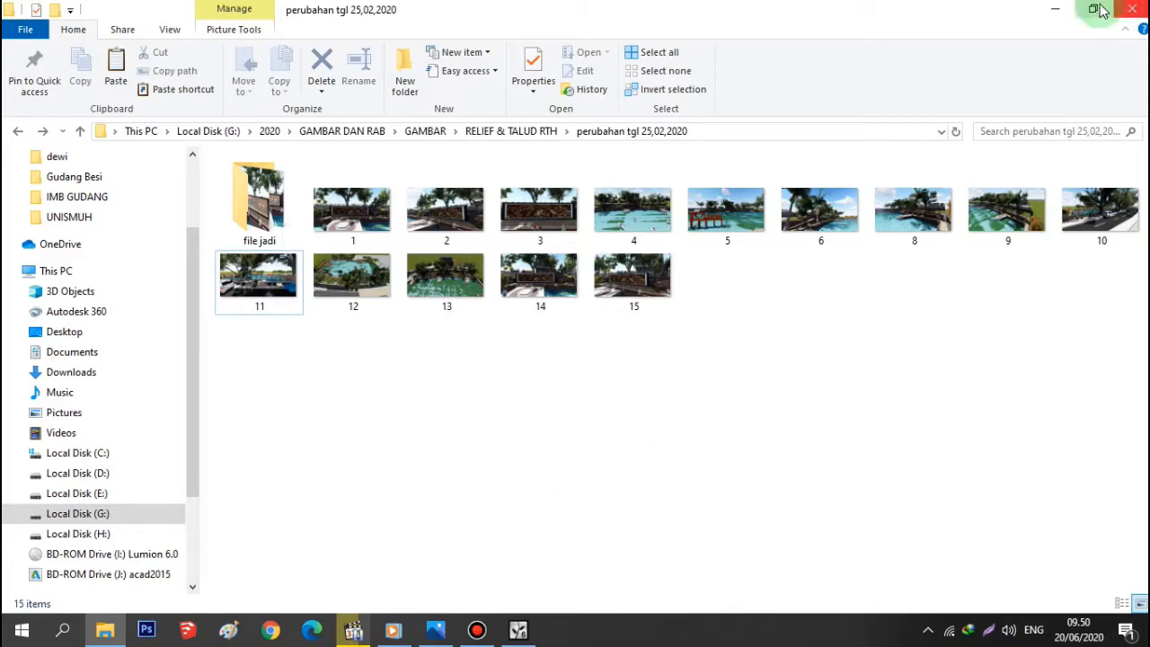
{"action": "left_click", "coordinate": [385, 207]}
{"action": "double_click", "coordinate": [385, 207]}
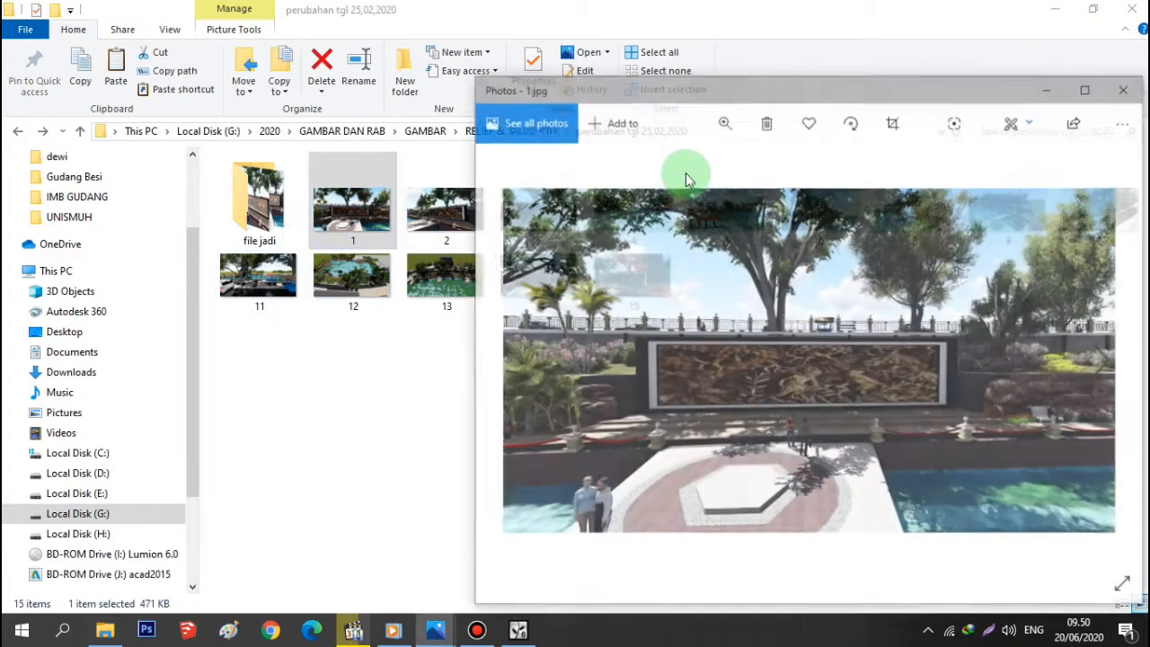
{"action": "left_click", "coordinate": [1084, 84]}
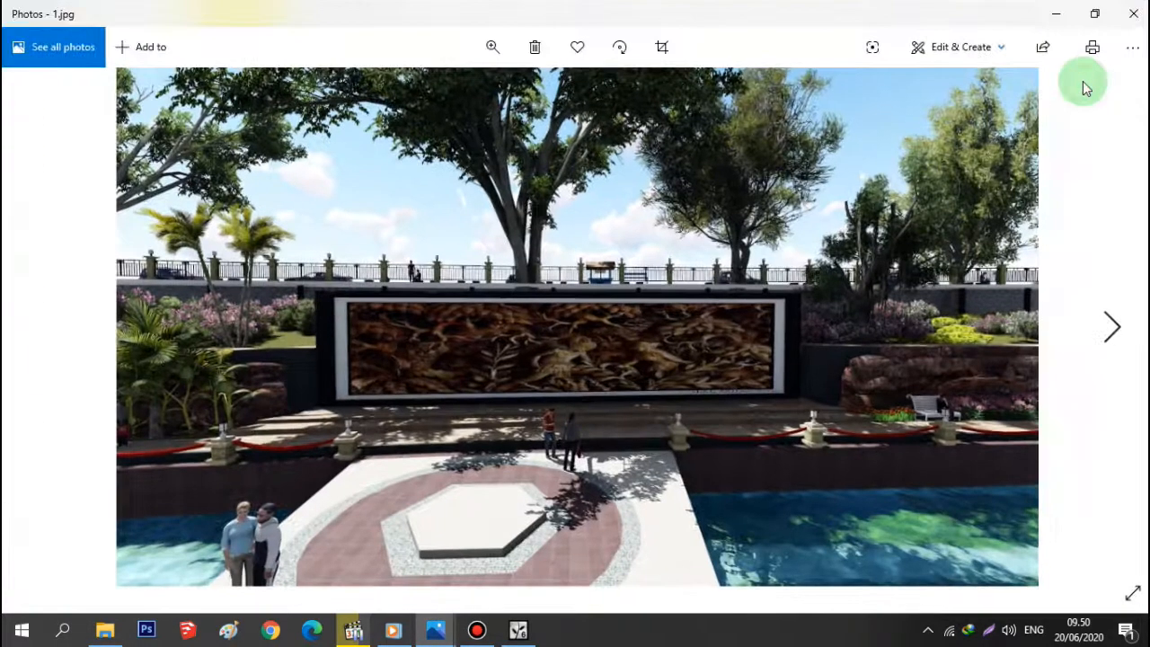
{"action": "left_click", "coordinate": [1057, 13]}
- Switch to Lumion Pro 6.0 and bring up the file selection for loading a scene with its models
{"action": "left_click", "coordinate": [517, 630]}
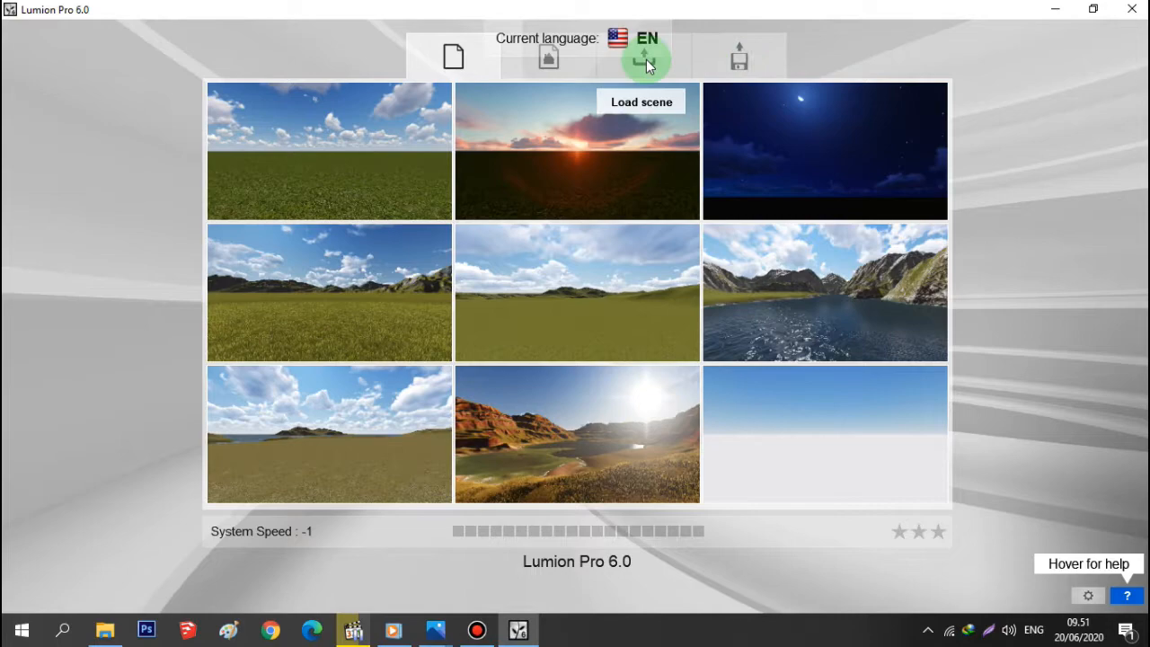
{"action": "left_click", "coordinate": [739, 63]}
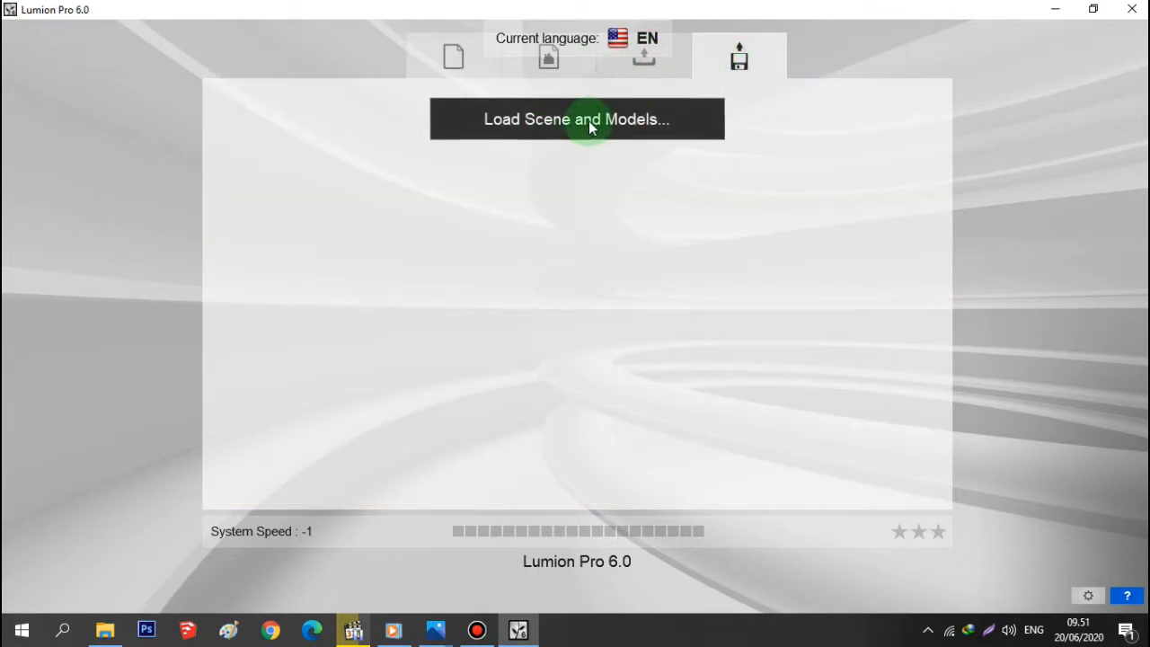
{"action": "left_click", "coordinate": [589, 128]}
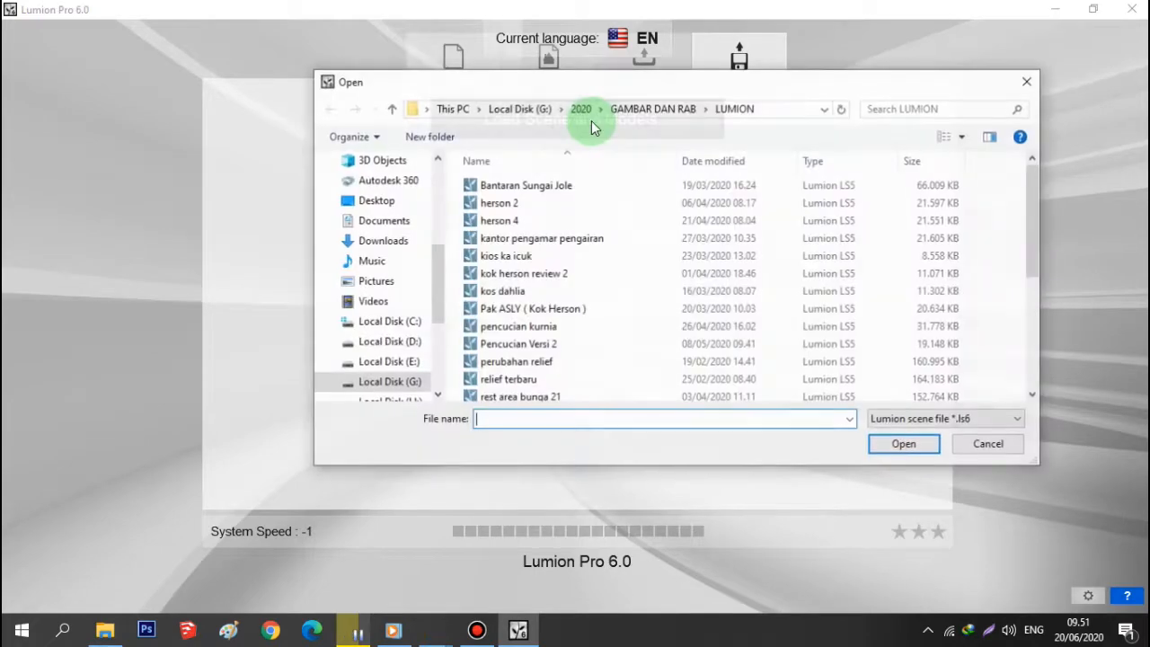
- Look through the saved scene files in the LUMION folder and close the file selection without loading any
{"action": "scroll", "coordinate": [539, 257], "scroll_direction": "down", "scroll_amount": 10}
{"action": "scroll", "coordinate": [530, 296], "scroll_direction": "down", "scroll_amount": 1}
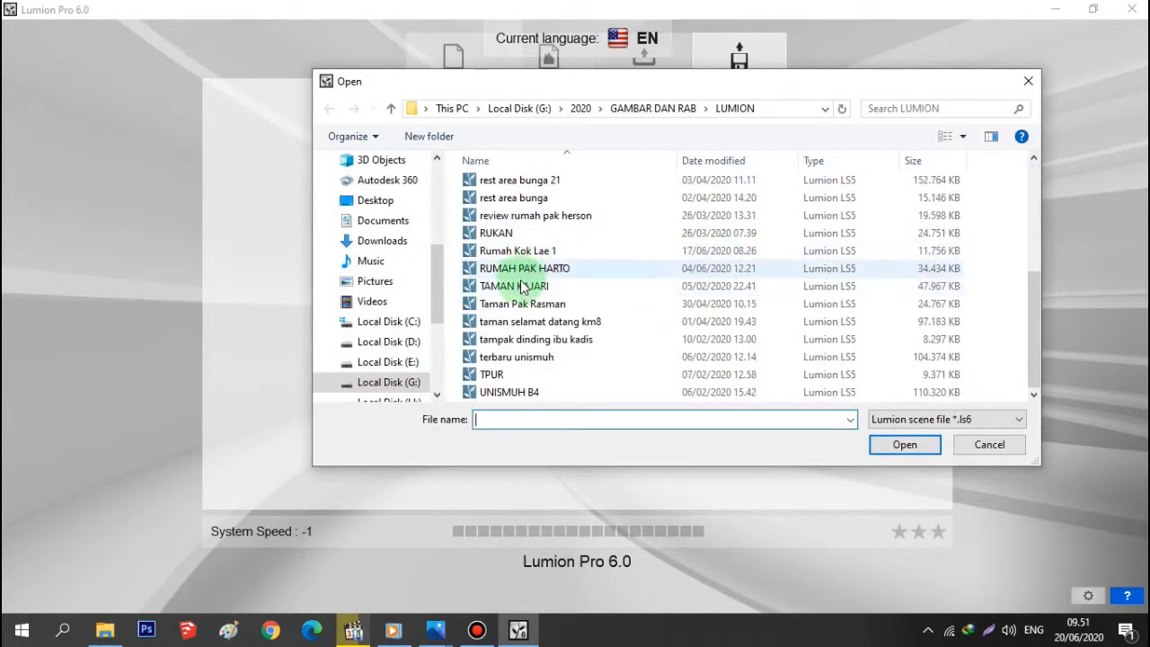
{"action": "scroll", "coordinate": [524, 269], "scroll_direction": "up", "scroll_amount": 4}
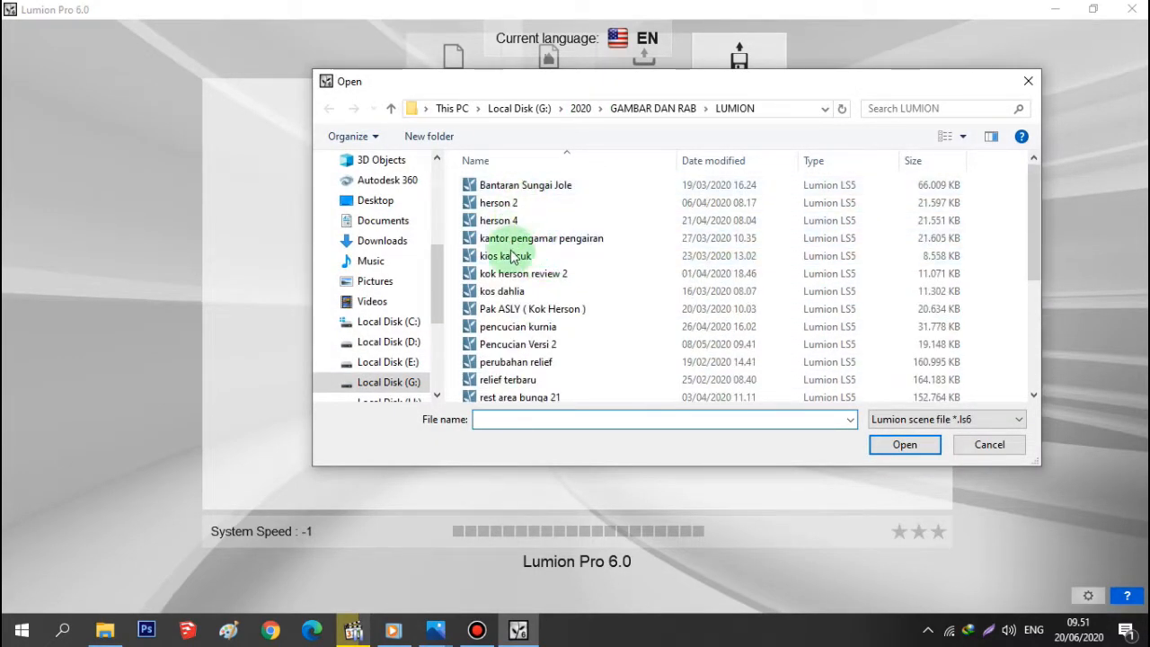
{"action": "left_click", "coordinate": [526, 185]}
{"action": "left_click", "coordinate": [528, 204]}
{"action": "left_click", "coordinate": [503, 221]}
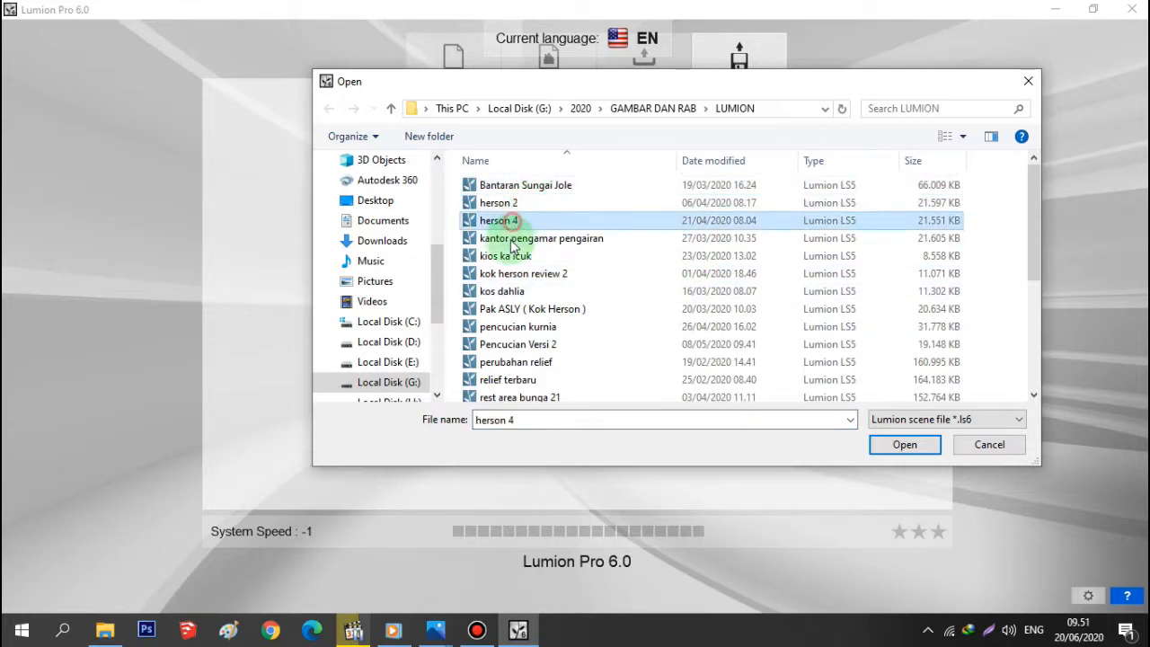
{"action": "left_click", "coordinate": [507, 238]}
{"action": "left_click", "coordinate": [509, 257]}
{"action": "left_click", "coordinate": [510, 289]}
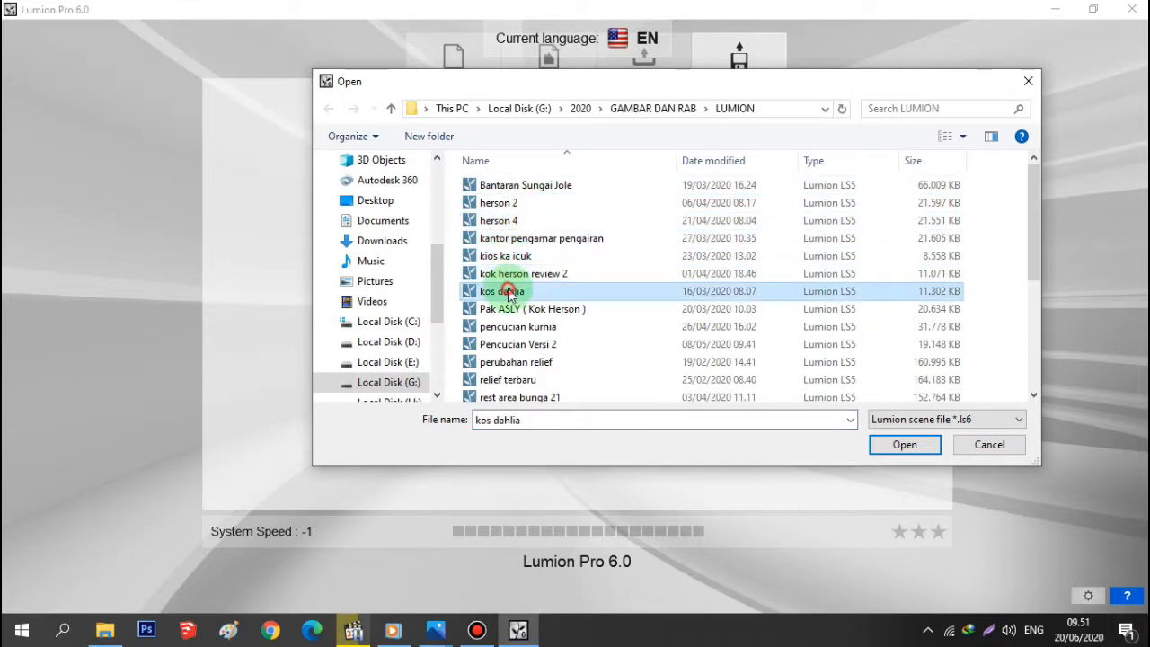
{"action": "left_click", "coordinate": [510, 308]}
{"action": "left_click", "coordinate": [512, 326]}
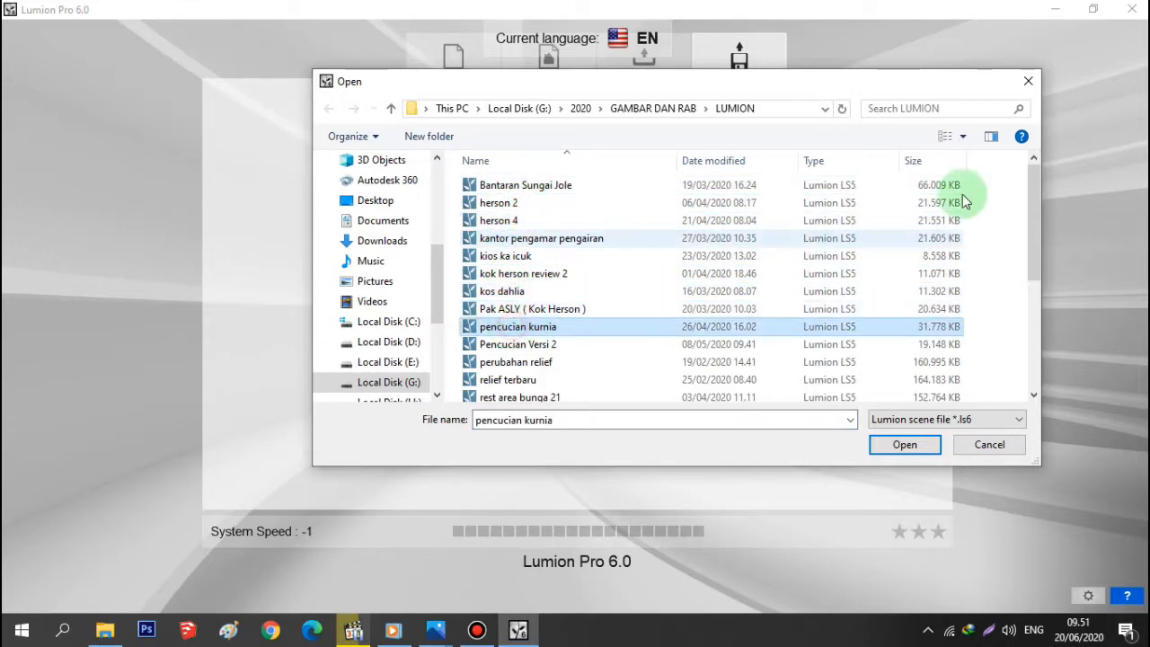
{"action": "left_click", "coordinate": [1018, 81]}
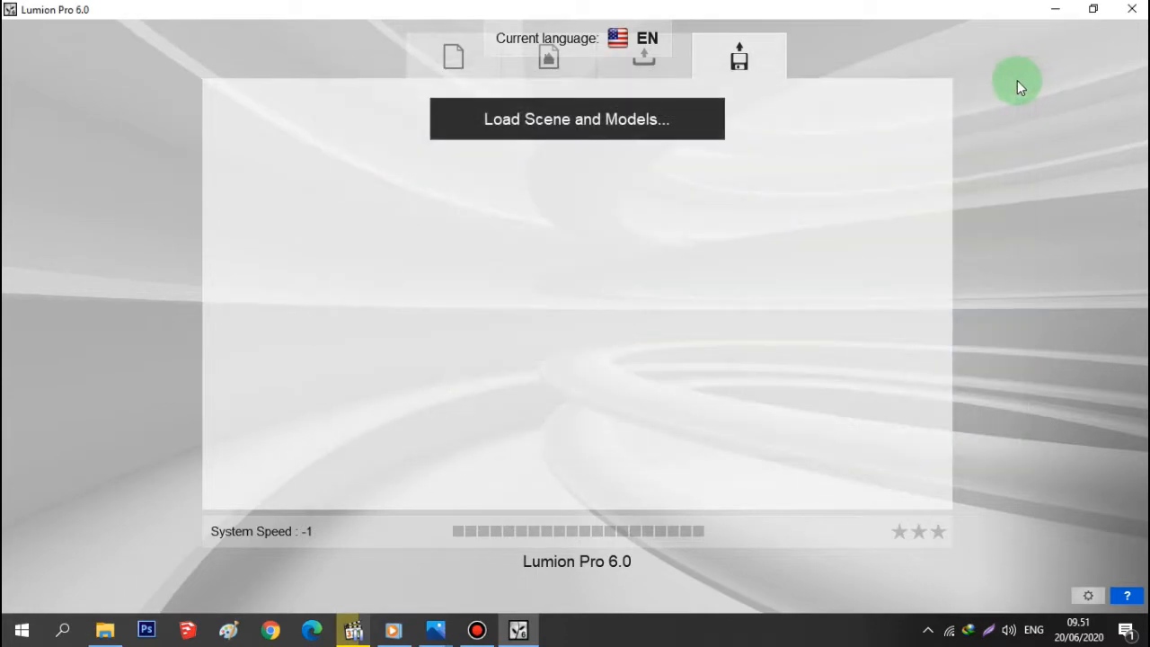
- Start a new scene from the Plain template
{"action": "left_click", "coordinate": [454, 70]}
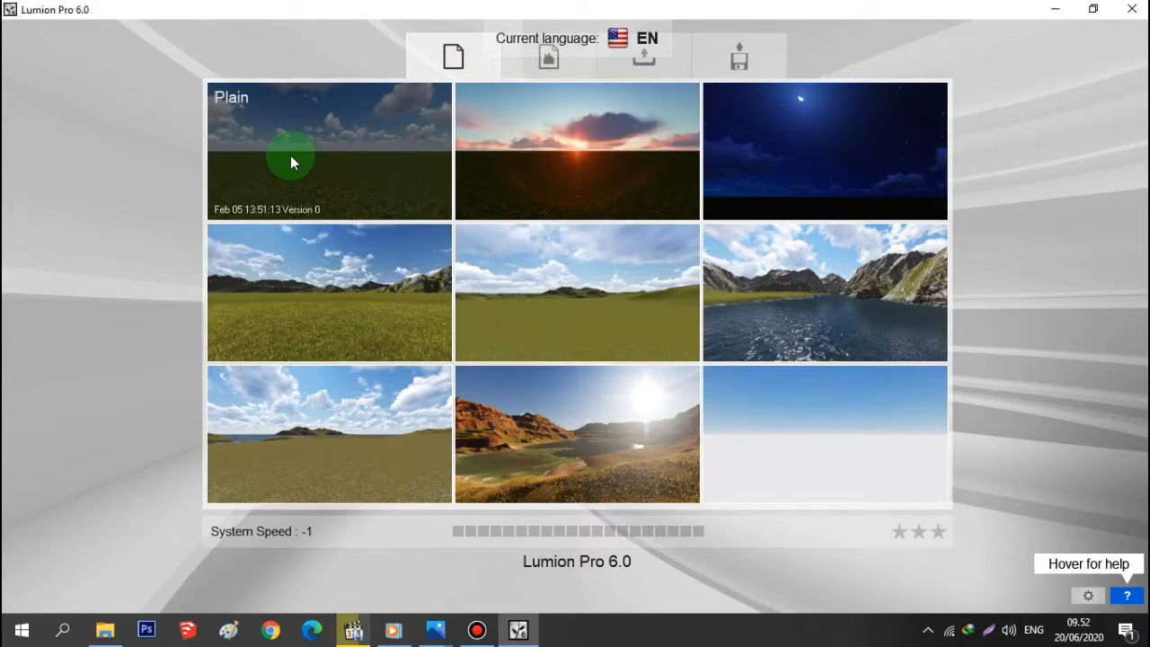
{"action": "left_click", "coordinate": [290, 162]}
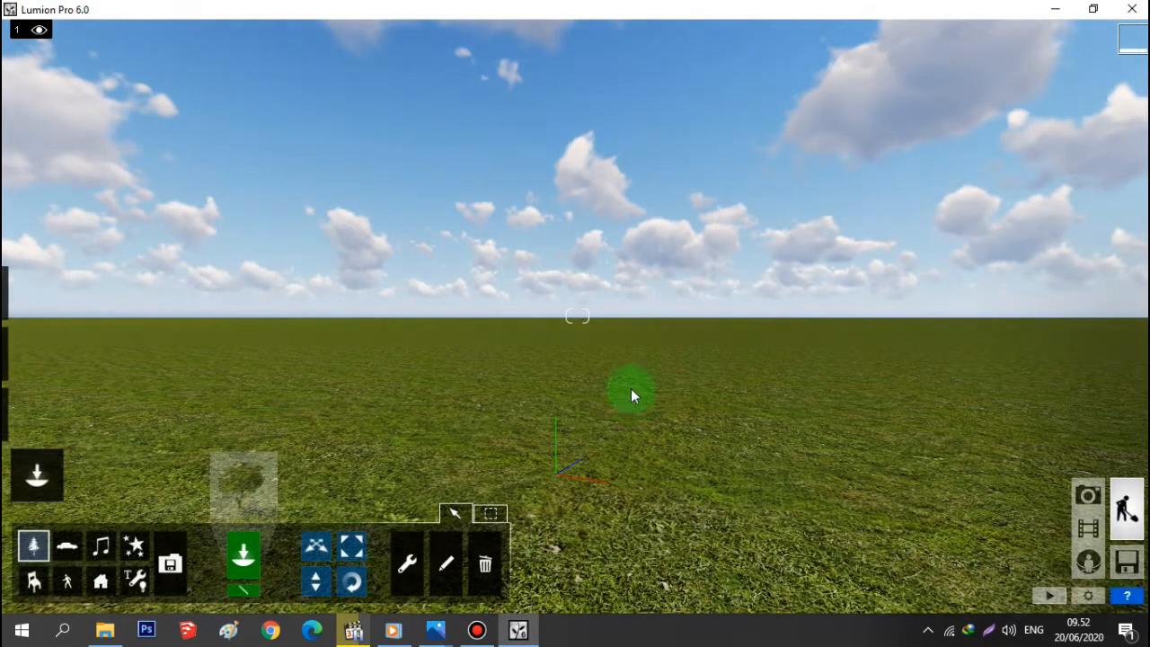
- Look around the empty grass landscape by turning and tilting the camera and moving it closer and farther
{"action": "scroll", "coordinate": [223, 342], "scroll_direction": "down", "scroll_amount": 2}
{"action": "scroll", "coordinate": [213, 335], "scroll_direction": "up", "scroll_amount": 3}
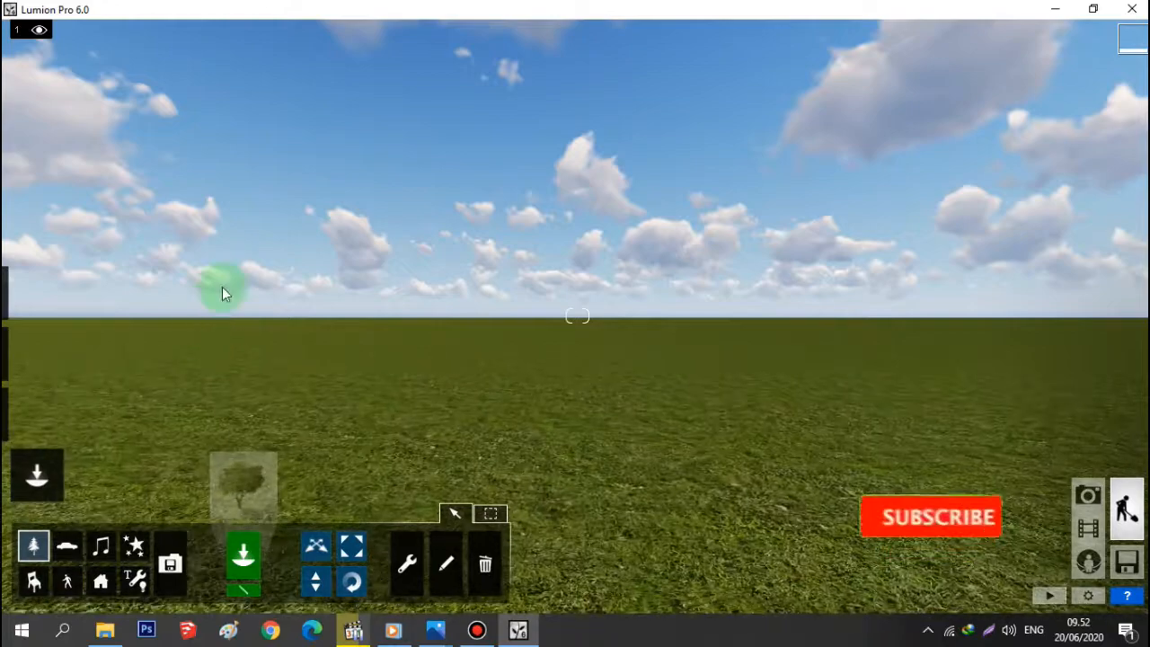
{"action": "scroll", "coordinate": [224, 287], "scroll_direction": "down", "scroll_amount": 3}
{"action": "right_click_drag", "start_coordinate": [225, 288], "coordinate": [337, 223]}
{"action": "right_click_drag", "start_coordinate": [503, 253], "coordinate": [420, 275]}
{"action": "scroll", "coordinate": [418, 280], "scroll_direction": "down", "scroll_amount": 2}
{"action": "scroll", "coordinate": [377, 286], "scroll_direction": "up", "scroll_amount": 3}
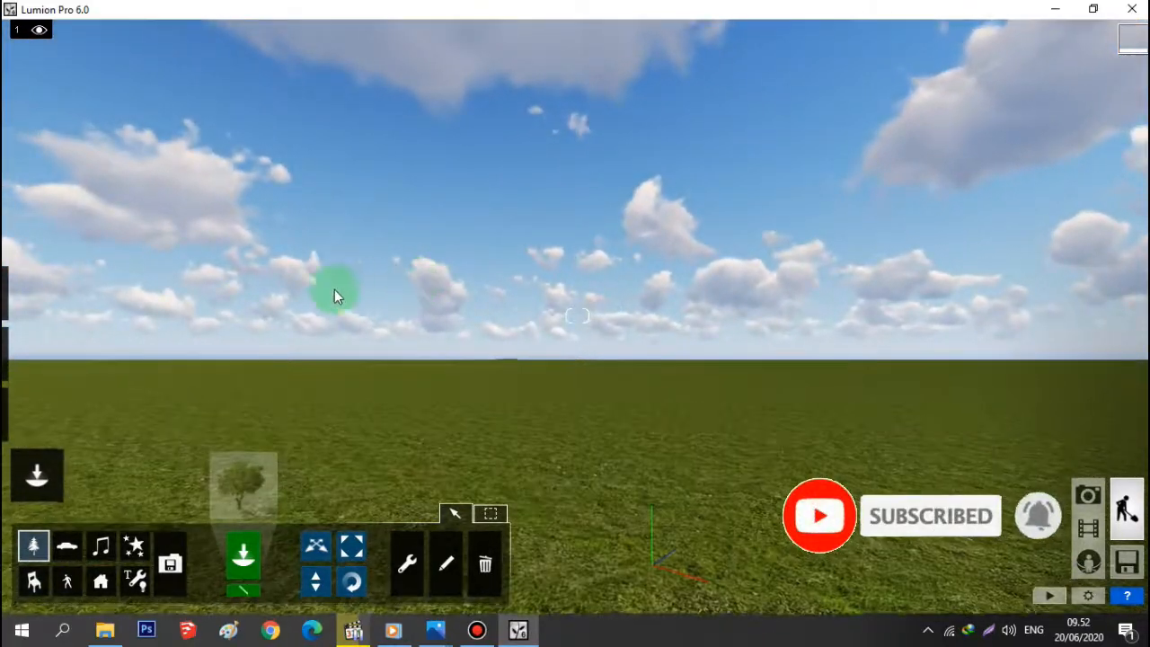
{"action": "right_click_drag", "start_coordinate": [334, 290], "coordinate": [360, 340]}
{"action": "right_click_drag", "start_coordinate": [297, 296], "coordinate": [341, 296]}
{"action": "scroll", "coordinate": [341, 297], "scroll_direction": "down", "scroll_amount": 2}
{"action": "right_click_drag", "start_coordinate": [384, 255], "coordinate": [392, 360]}
{"action": "scroll", "coordinate": [431, 214], "scroll_direction": "up", "scroll_amount": 3}
{"action": "scroll", "coordinate": [432, 216], "scroll_direction": "down", "scroll_amount": 5}
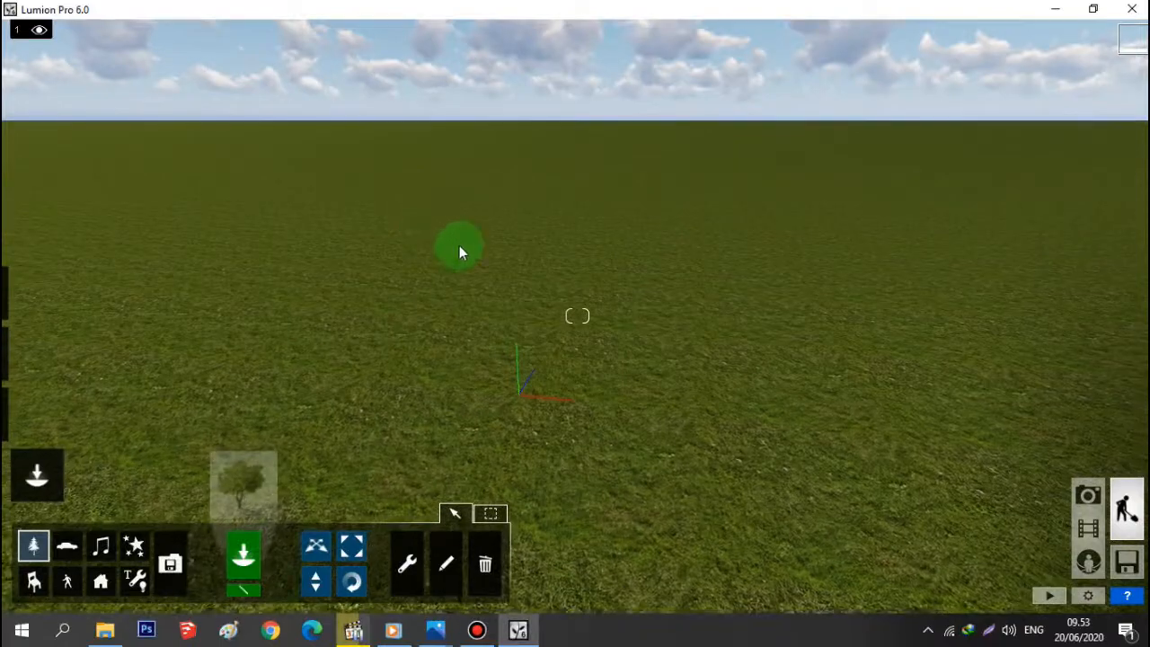
{"action": "mouse_move", "coordinate": [459, 247]}
{"action": "right_mouse_down"}
{"action": "mouse_move", "coordinate": [472, 142]}
{"action": "mouse_move", "coordinate": [467, 230]}
{"action": "mouse_move", "coordinate": [478, 228]}
{"action": "mouse_move", "coordinate": [487, 175]}
{"action": "mouse_move", "coordinate": [466, 227]}
{"action": "right_mouse_up"}
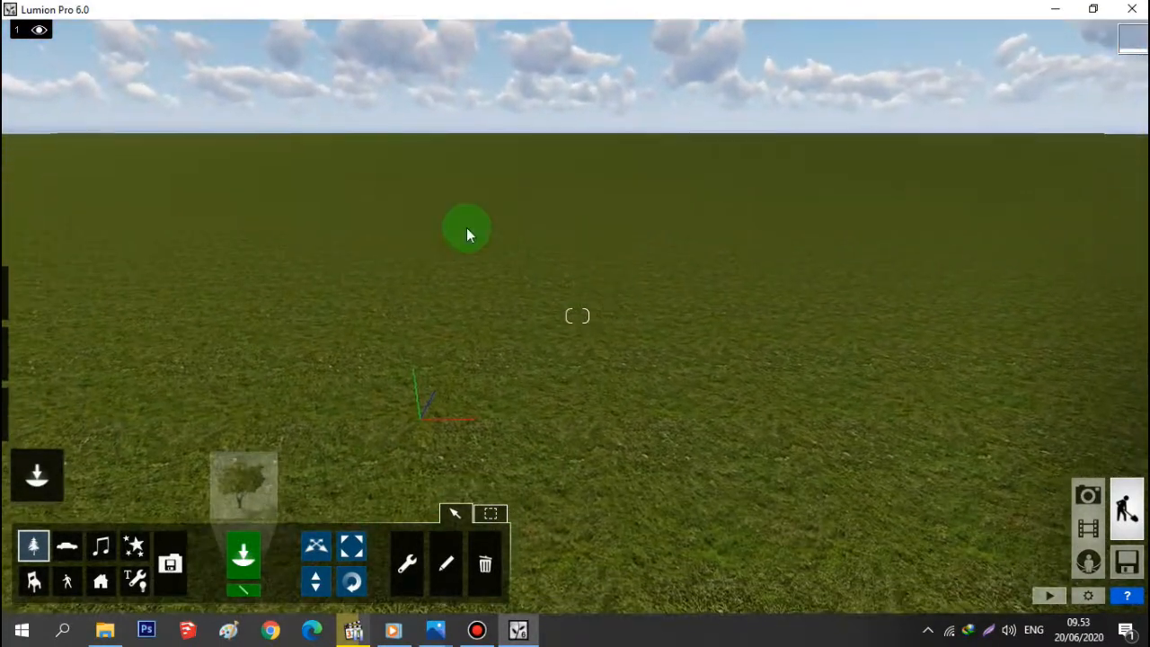
{"action": "scroll", "coordinate": [449, 243], "scroll_direction": "up", "scroll_amount": 3}
{"action": "right_click_drag", "start_coordinate": [393, 286], "coordinate": [485, 275]}
{"action": "scroll", "coordinate": [539, 276], "scroll_direction": "down", "scroll_amount": 3}
{"action": "mouse_move", "coordinate": [606, 276]}
{"action": "right_mouse_down"}
{"action": "mouse_move", "coordinate": [589, 310]}
{"action": "mouse_move", "coordinate": [557, 319]}
{"action": "mouse_move", "coordinate": [606, 276]}
{"action": "right_mouse_up"}
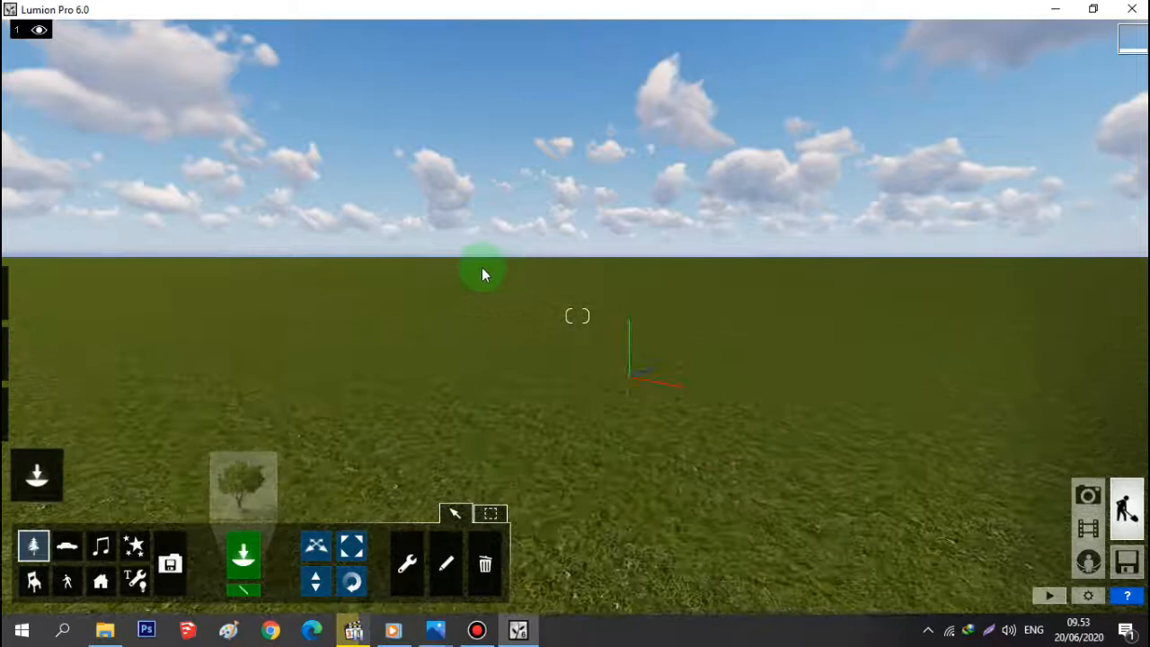
{"action": "mouse_move", "coordinate": [482, 267]}
{"action": "right_mouse_down"}
{"action": "mouse_move", "coordinate": [539, 274]}
{"action": "mouse_move", "coordinate": [456, 258]}
{"action": "mouse_move", "coordinate": [483, 270]}
{"action": "right_mouse_up"}
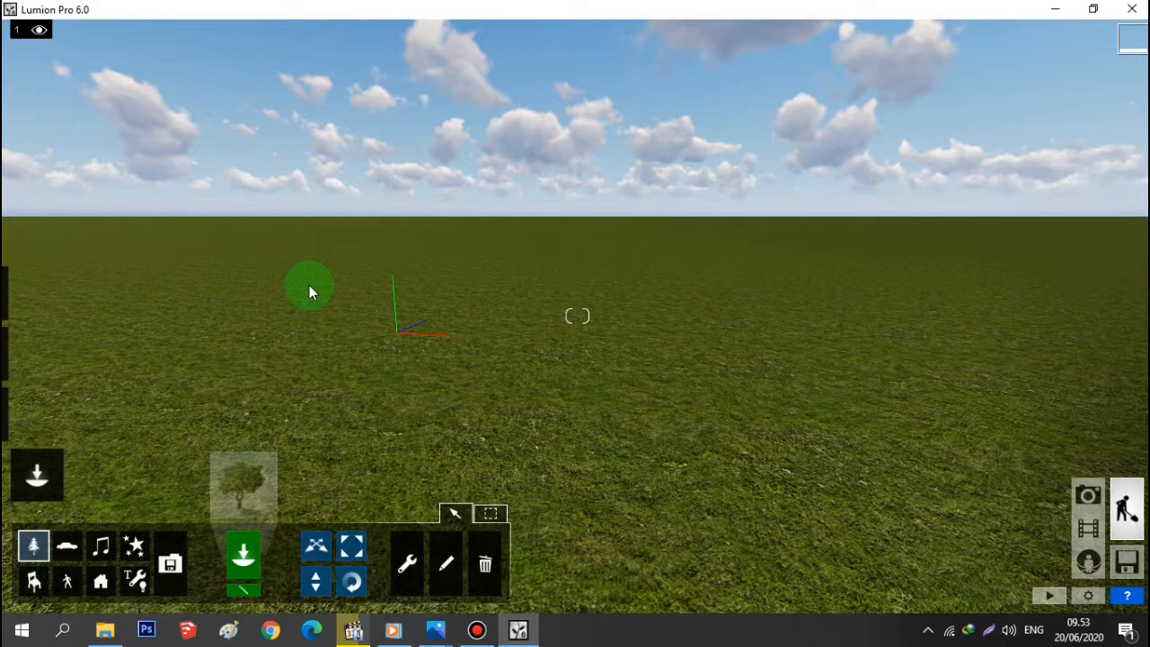
- Move the camera sideways in both directions past the origin axes to view the grass field
{"action": "mouse_move", "coordinate": [7, 390]}
{"action": "key", "text": "d"}
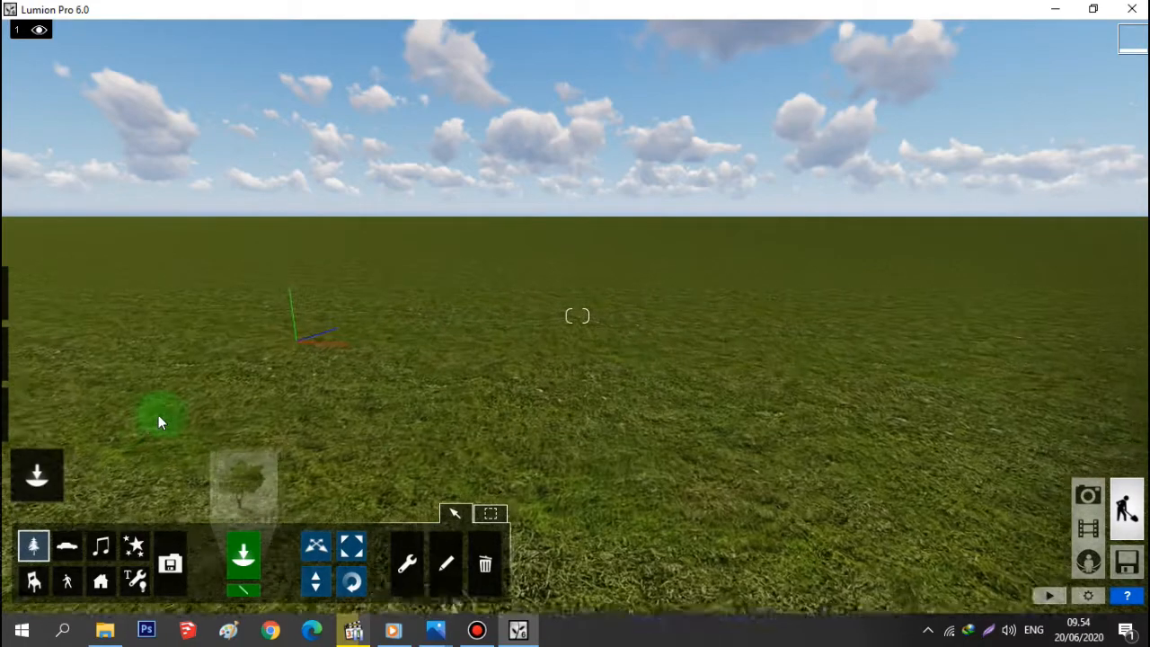
{"action": "key", "text": "a"}
{"action": "key", "text": "d"}
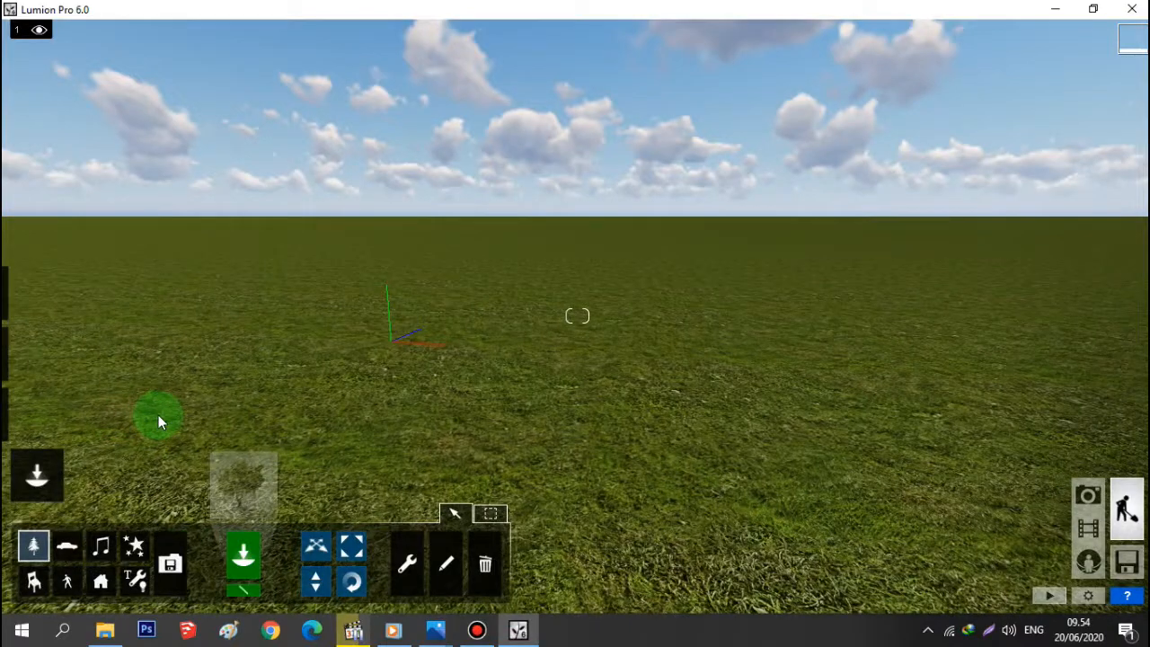
{"action": "key", "text": "a"}
{"action": "key", "text": "a"}
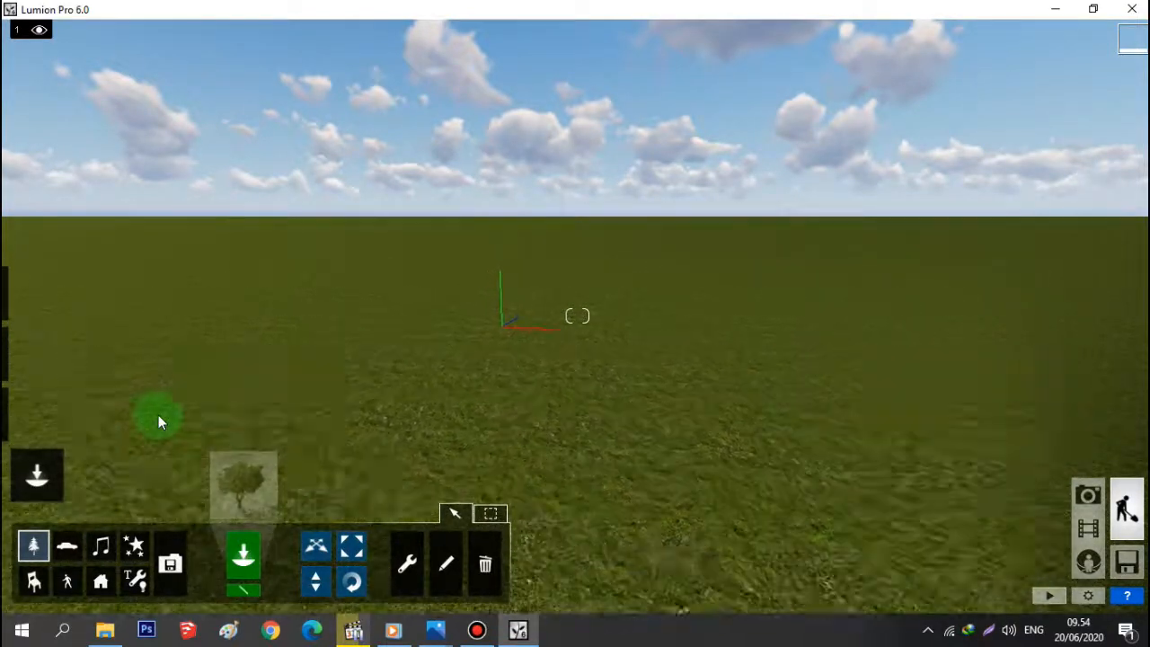
{"action": "key", "text": "a"}
{"action": "key", "text": "d"}
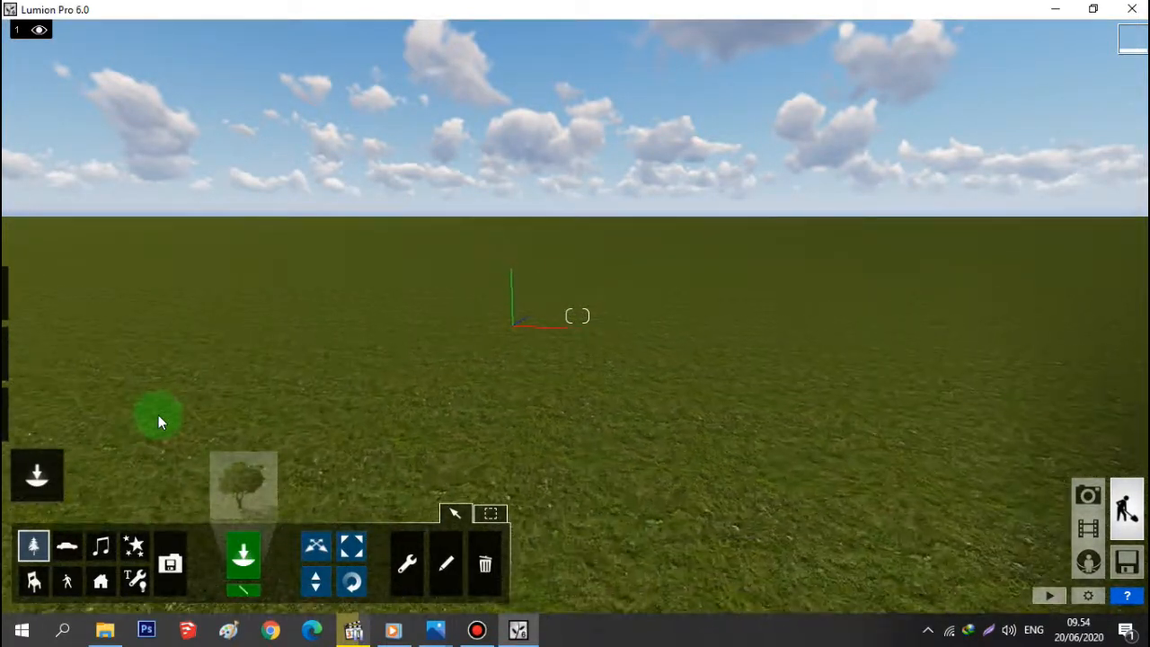
{"action": "key", "text": "d"}
{"action": "key", "text": "a"}
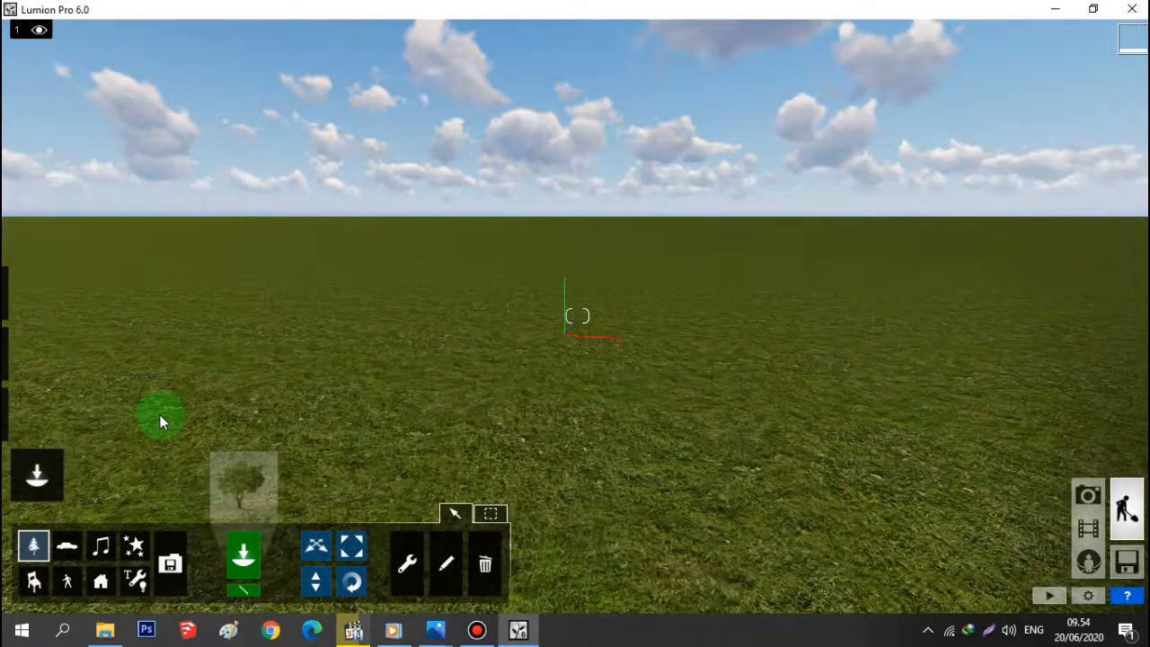
{"action": "key", "text": "d"}
- Move the camera forward and backward over the grass field, mostly forward past the origin axes
{"action": "right_click_drag", "start_coordinate": [297, 427], "coordinate": [297, 424]}
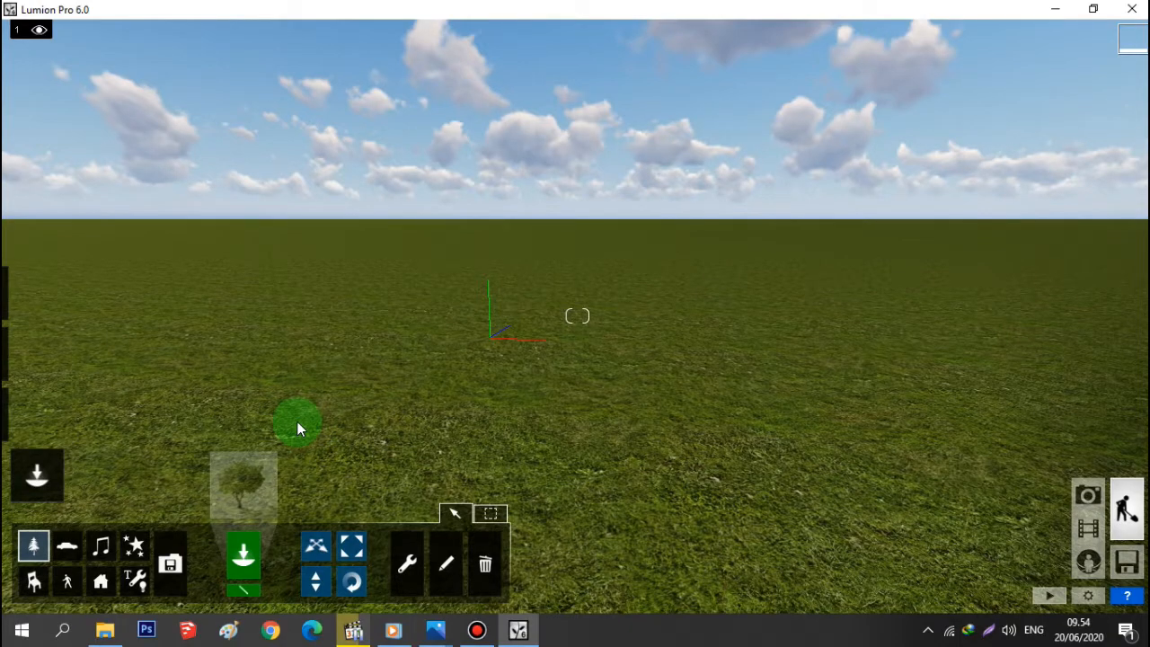
{"action": "key", "text": "w"}
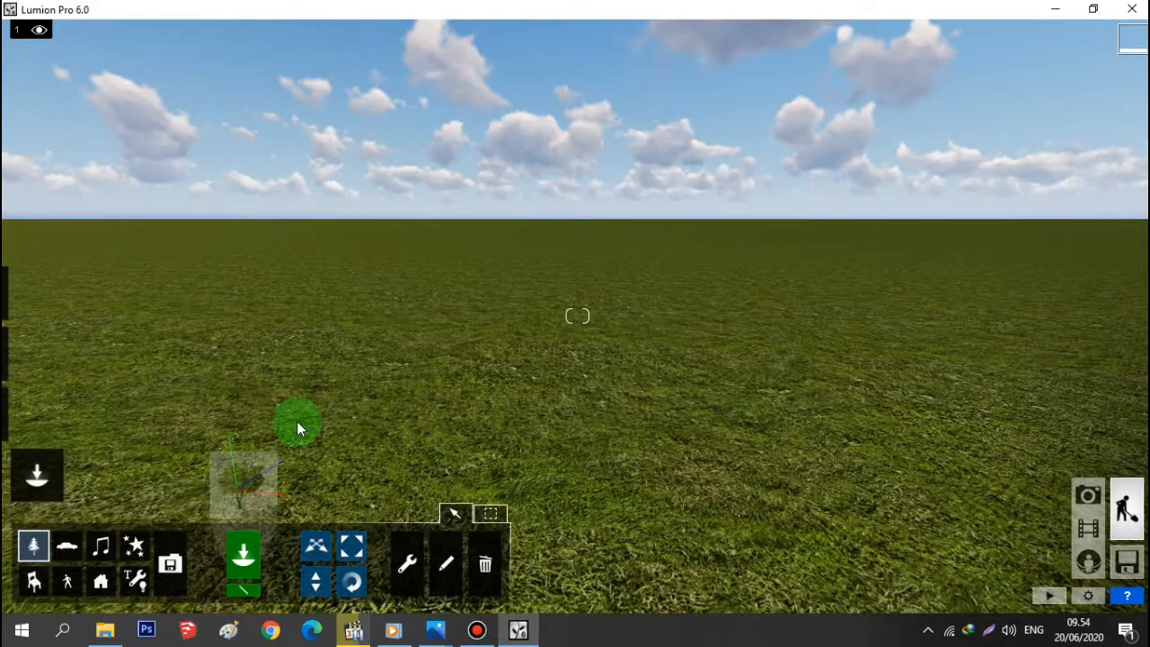
{"action": "key", "text": "s"}
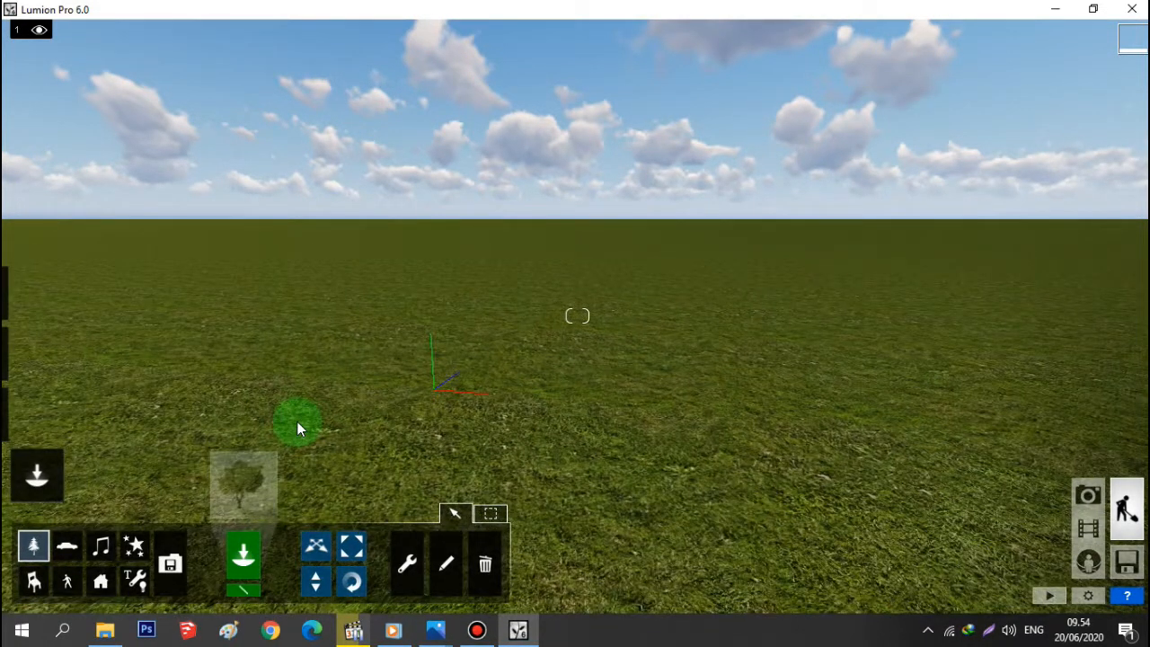
{"action": "key", "text": "w"}
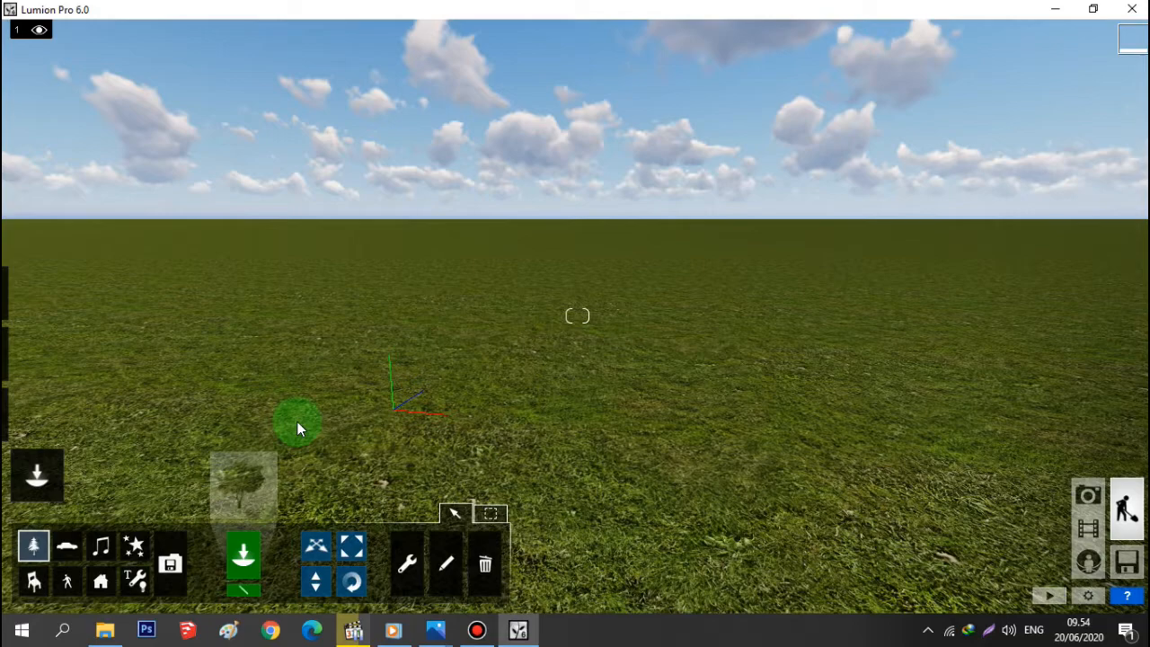
{"action": "key", "text": "w"}
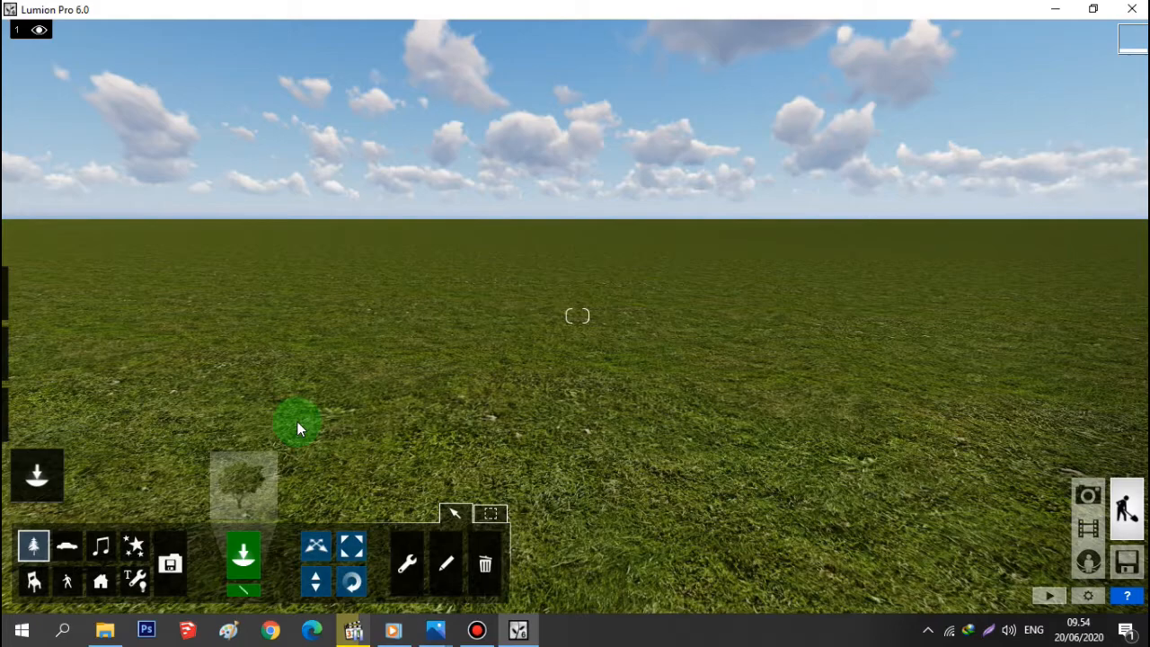
{"action": "key", "text": "w"}
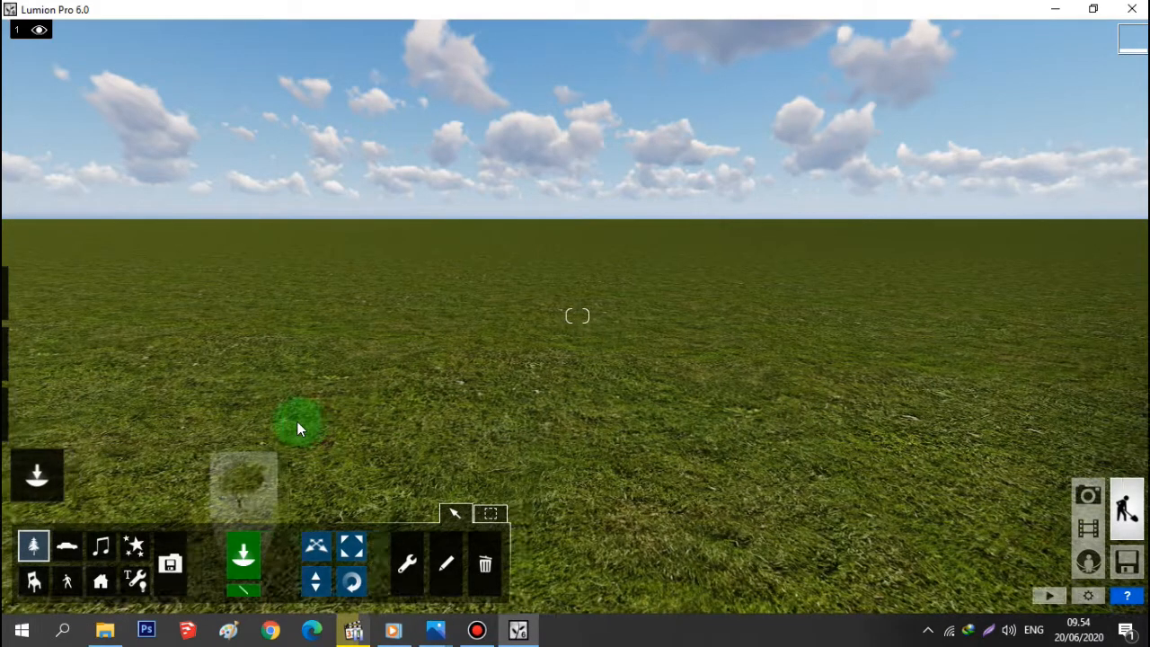
{"action": "key", "text": "w"}
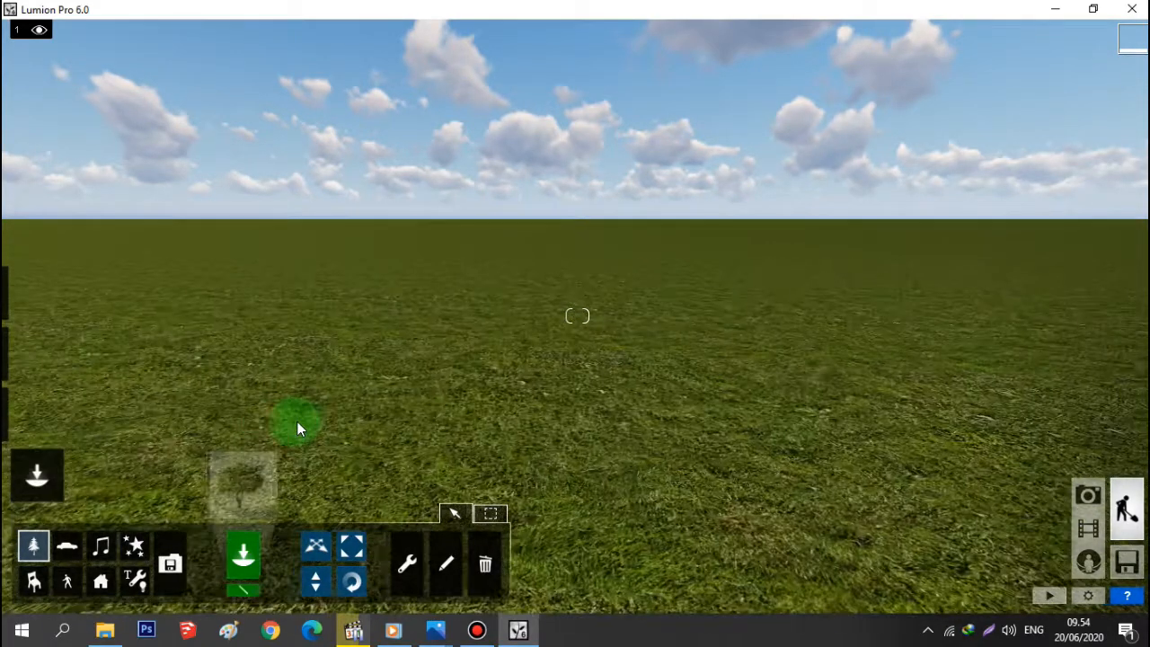
{"action": "key", "text": "w"}
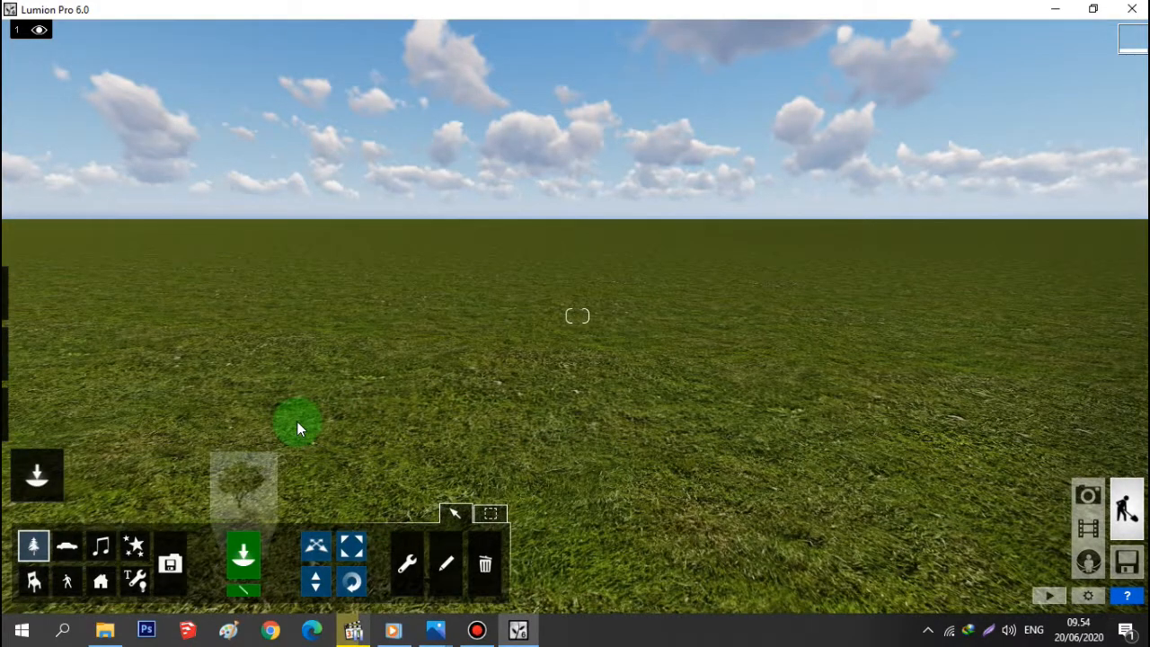
{"action": "key", "text": "w"}
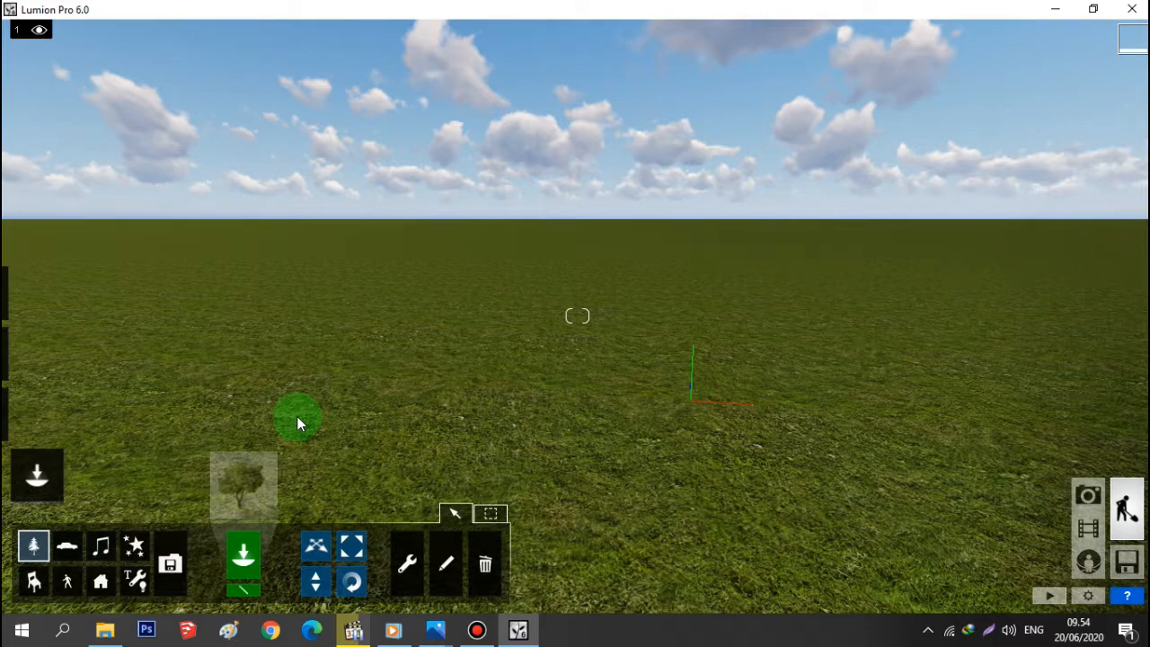
- Shift the camera alternately left and right across the grass field, ending with a move to the right
{"action": "key", "text": "a"}
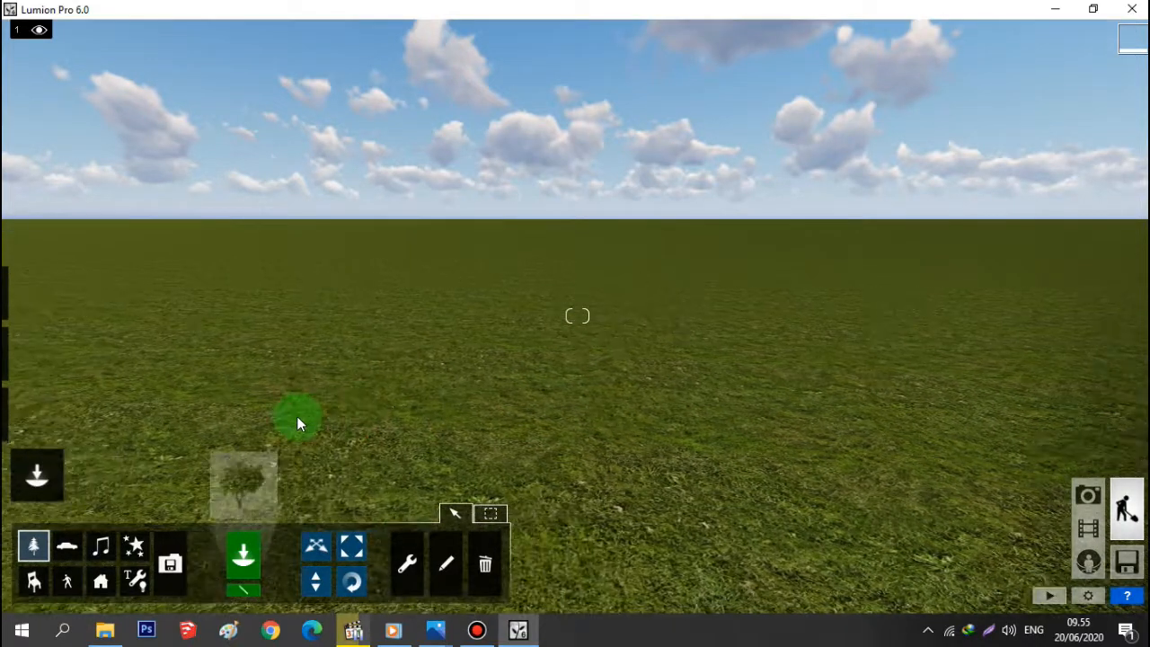
{"action": "key", "text": "d"}
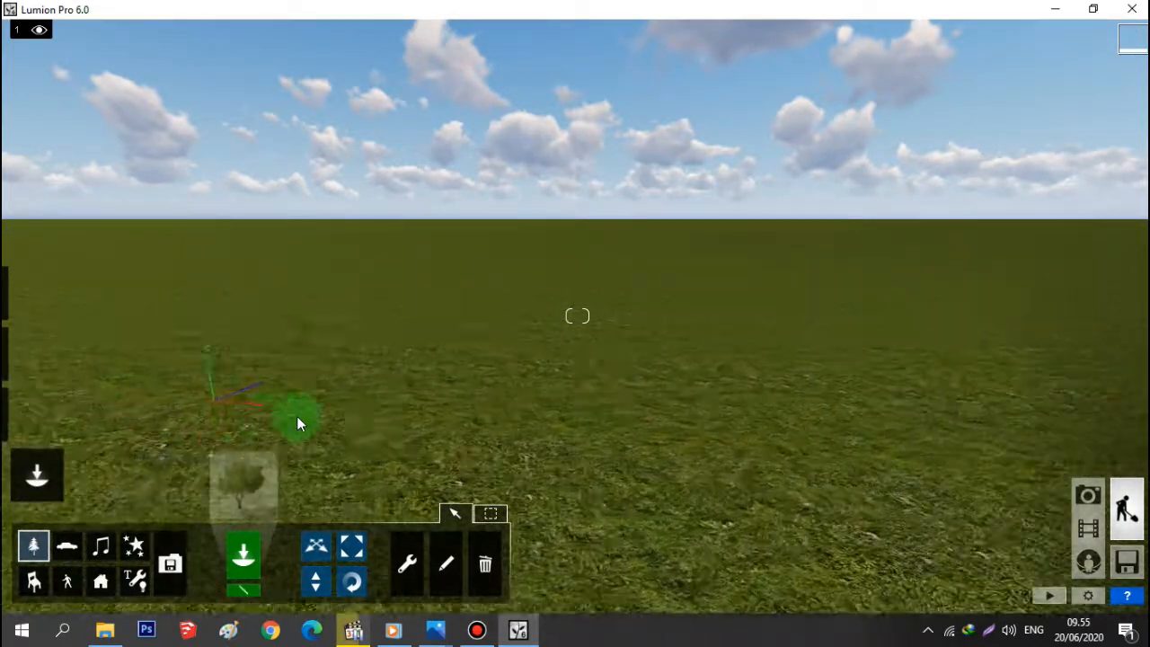
{"action": "key", "text": "a"}
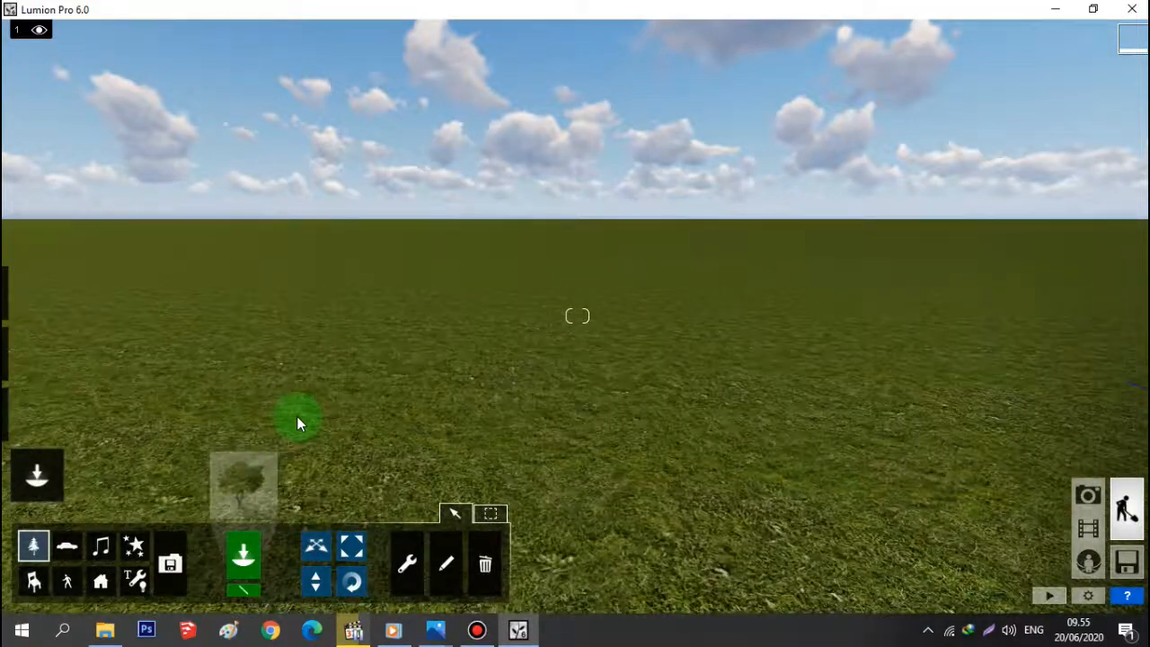
{"action": "key", "text": "d"}
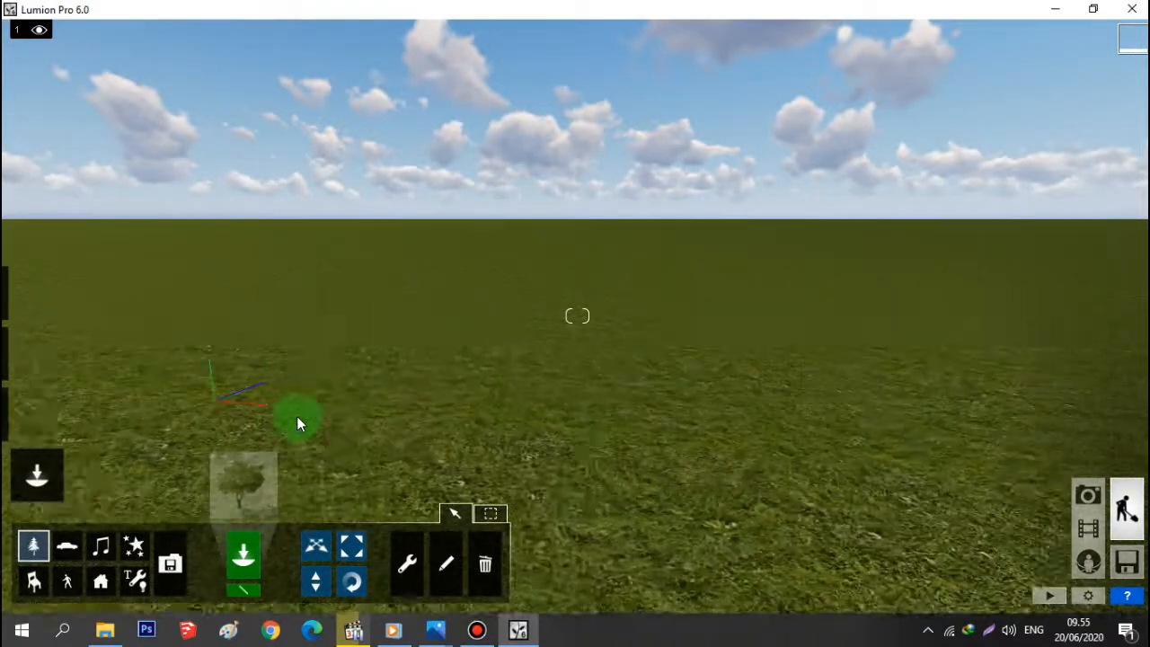
- Shift the camera left, backward and right around the origin axes, and zoom out and back in over the grass
{"action": "key", "text": "a"}
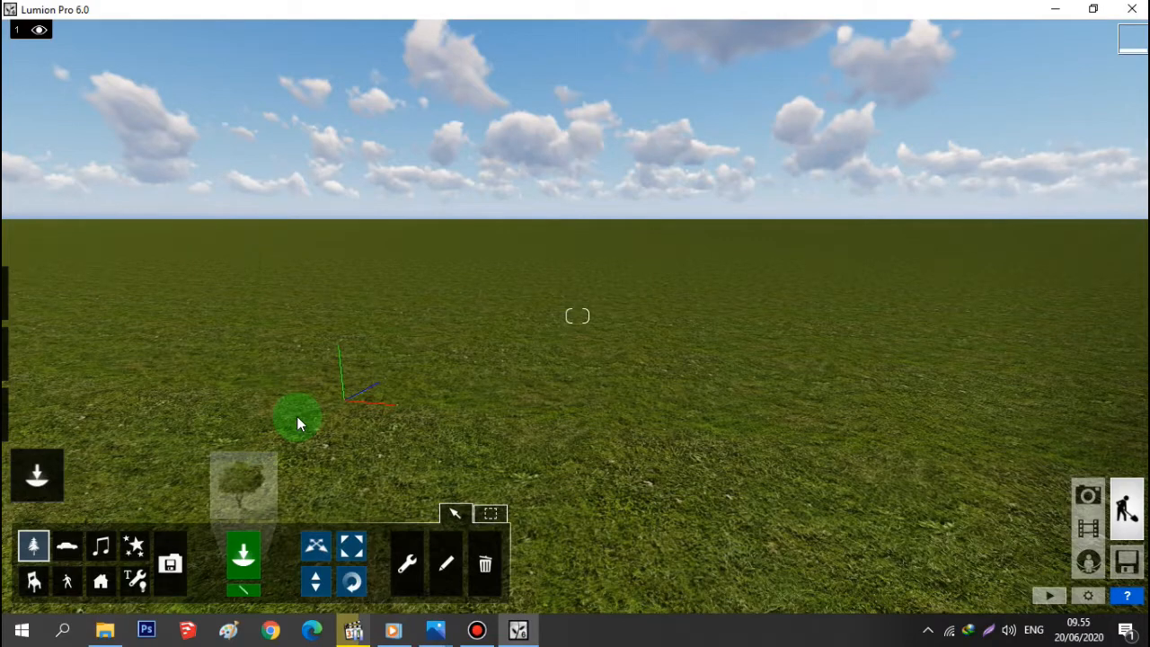
{"action": "key", "text": "s"}
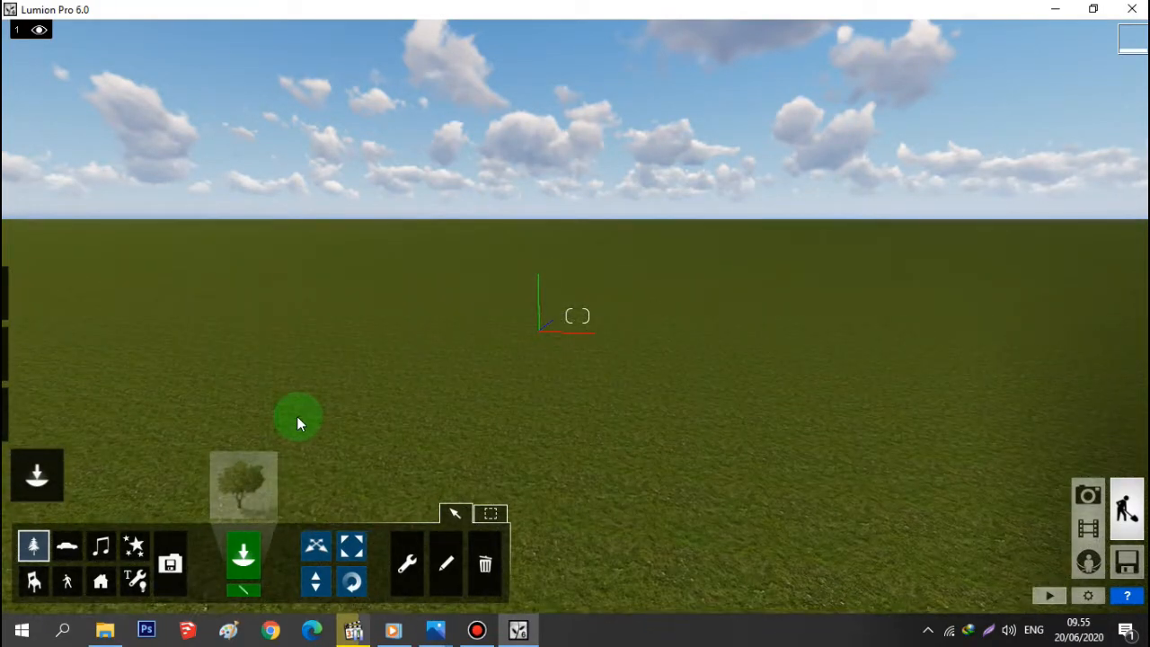
{"action": "key", "text": "d"}
{"action": "middle_click_drag", "start_coordinate": [297, 416], "coordinate": [297, 417]}
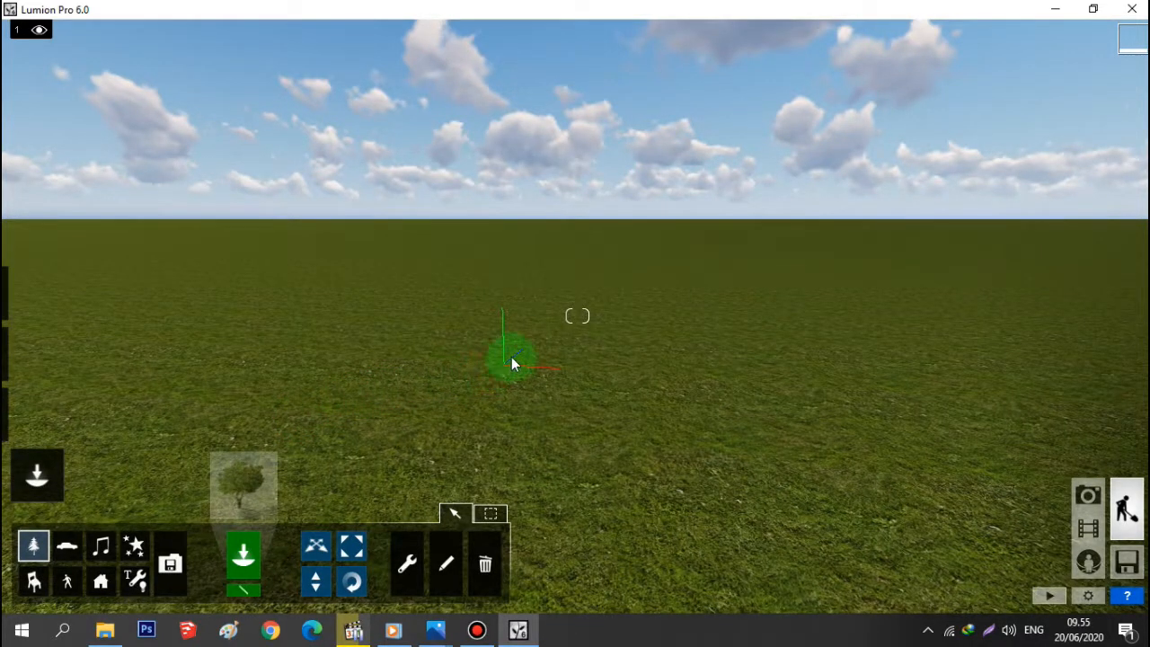
{"action": "scroll", "coordinate": [414, 354], "scroll_direction": "down", "scroll_amount": 5}
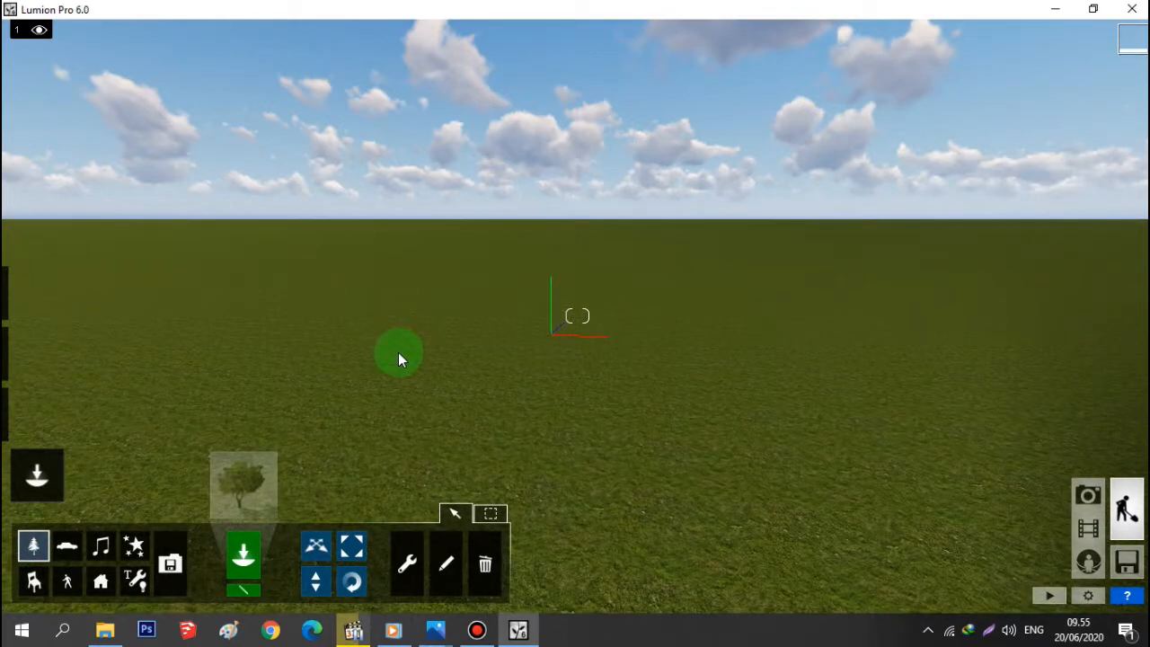
{"action": "scroll", "coordinate": [396, 353], "scroll_direction": "up", "scroll_amount": 5}
- Pan the camera sideways and vertically across the grass field around the origin axes
{"action": "middle_click_drag", "start_coordinate": [394, 353], "coordinate": [396, 353]}
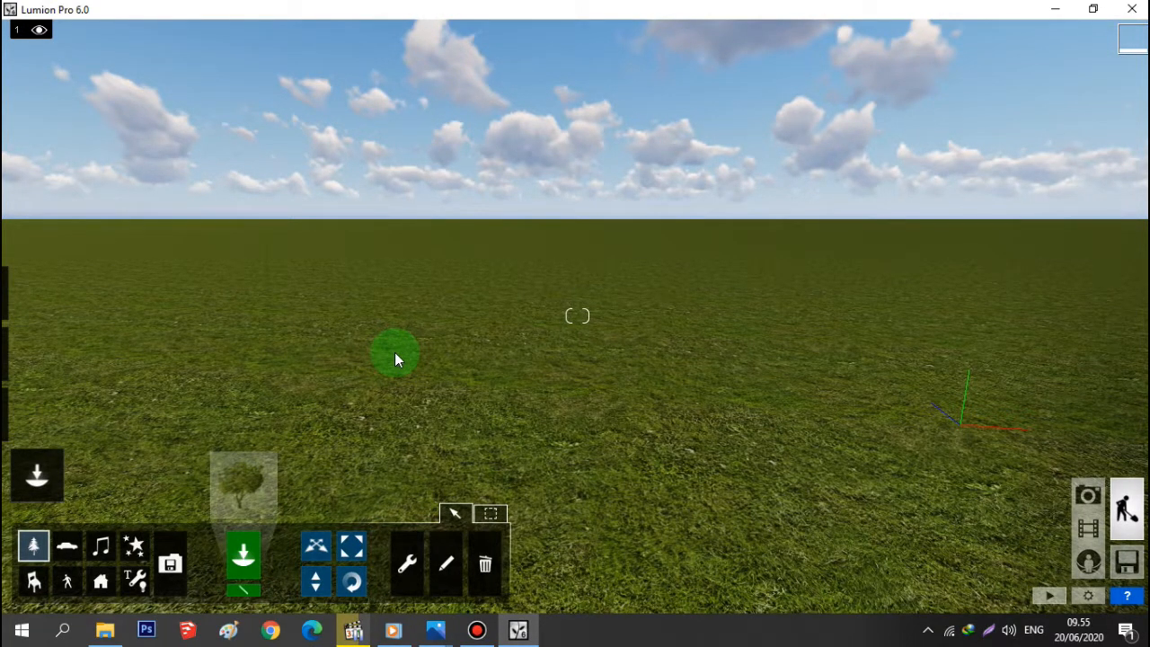
{"action": "middle_click_drag", "start_coordinate": [395, 352], "coordinate": [394, 352]}
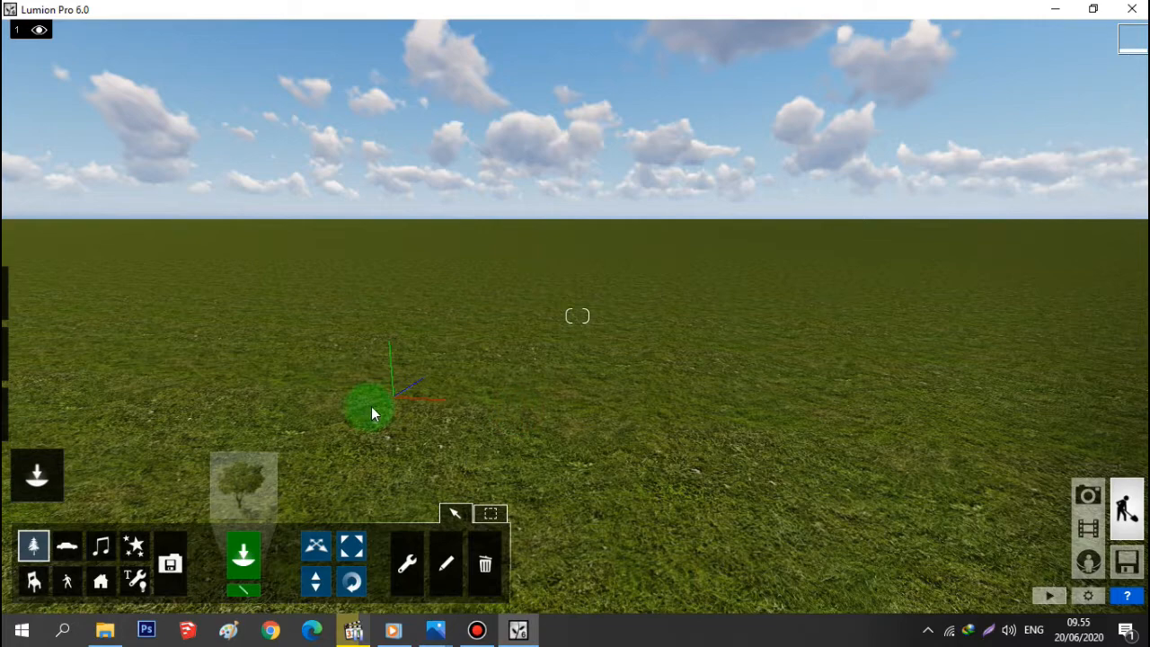
{"action": "middle_click_drag", "start_coordinate": [375, 415], "coordinate": [372, 413]}
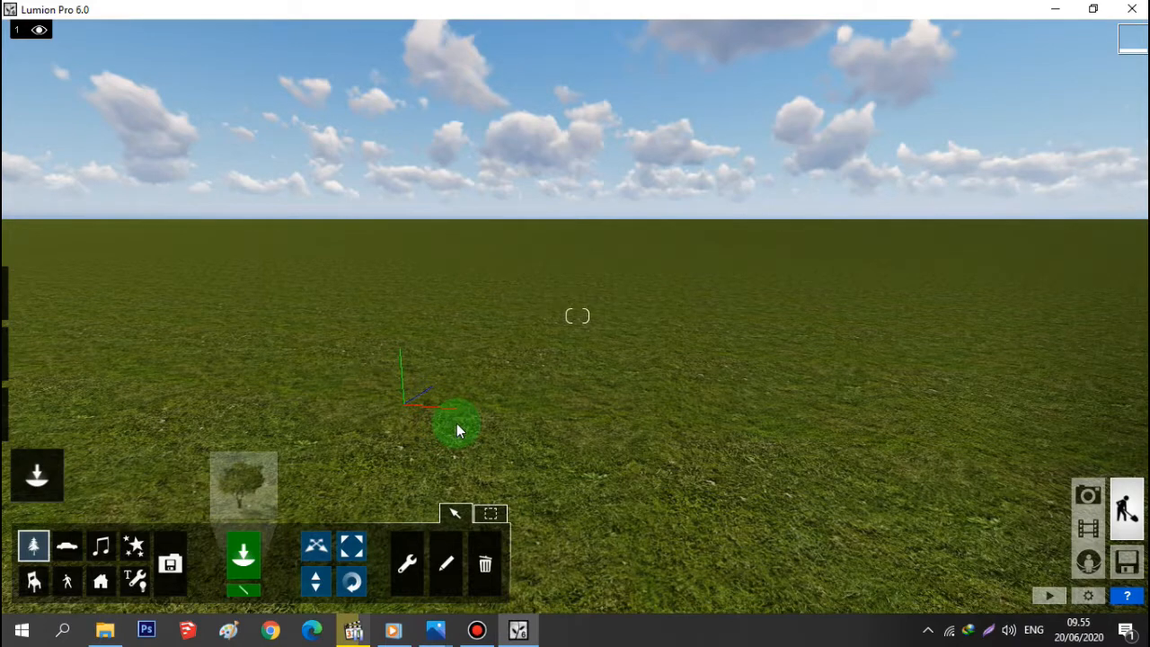
{"action": "middle_click_drag", "start_coordinate": [461, 402], "coordinate": [483, 278]}
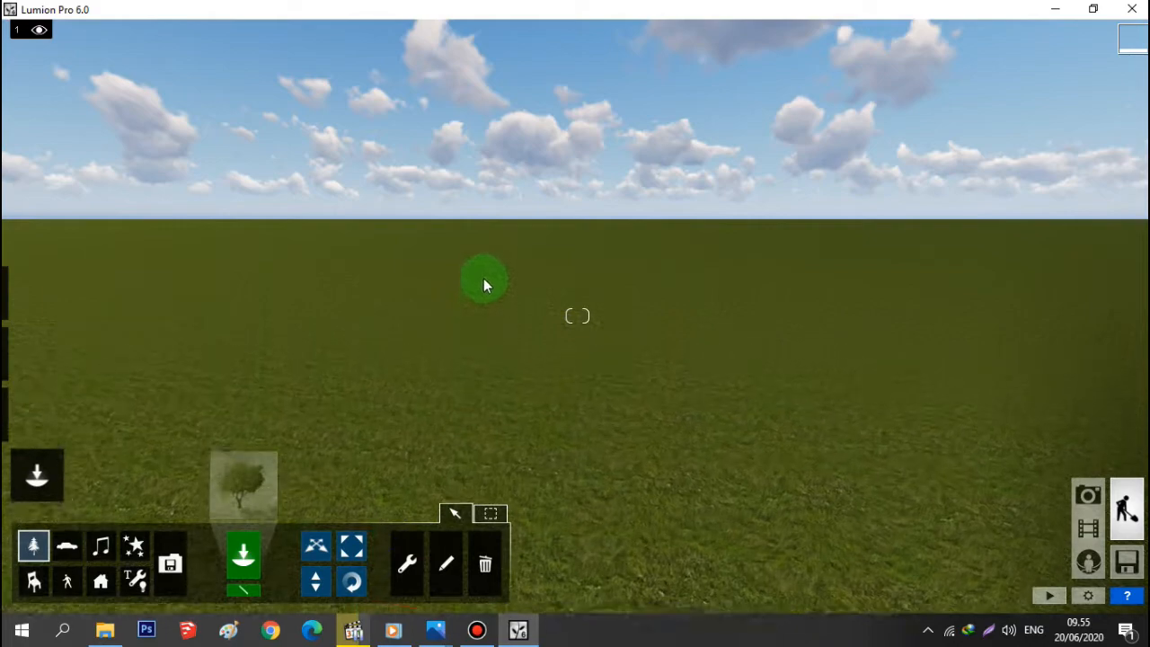
{"action": "middle_click_drag", "start_coordinate": [522, 427], "coordinate": [496, 203]}
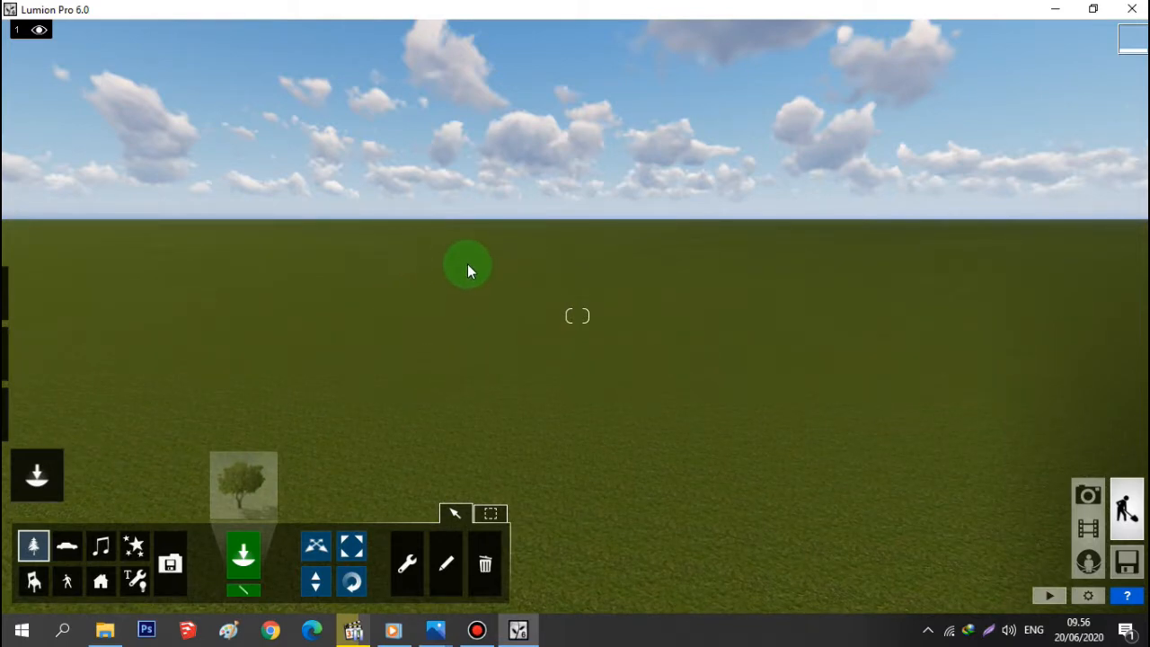
- Turn the camera around the landscape, tilt it down to the origin axes and move in before levelling it at the horizon
{"action": "right_click_drag", "start_coordinate": [515, 334], "coordinate": [541, 315]}
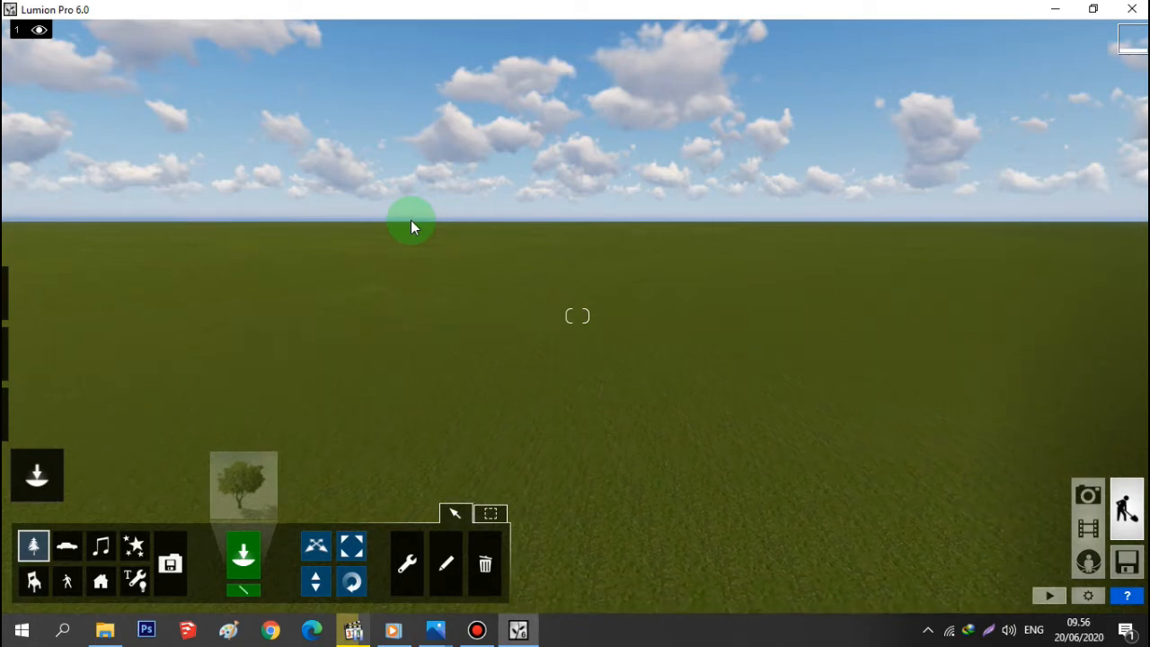
{"action": "right_click_drag", "start_coordinate": [411, 228], "coordinate": [467, 242]}
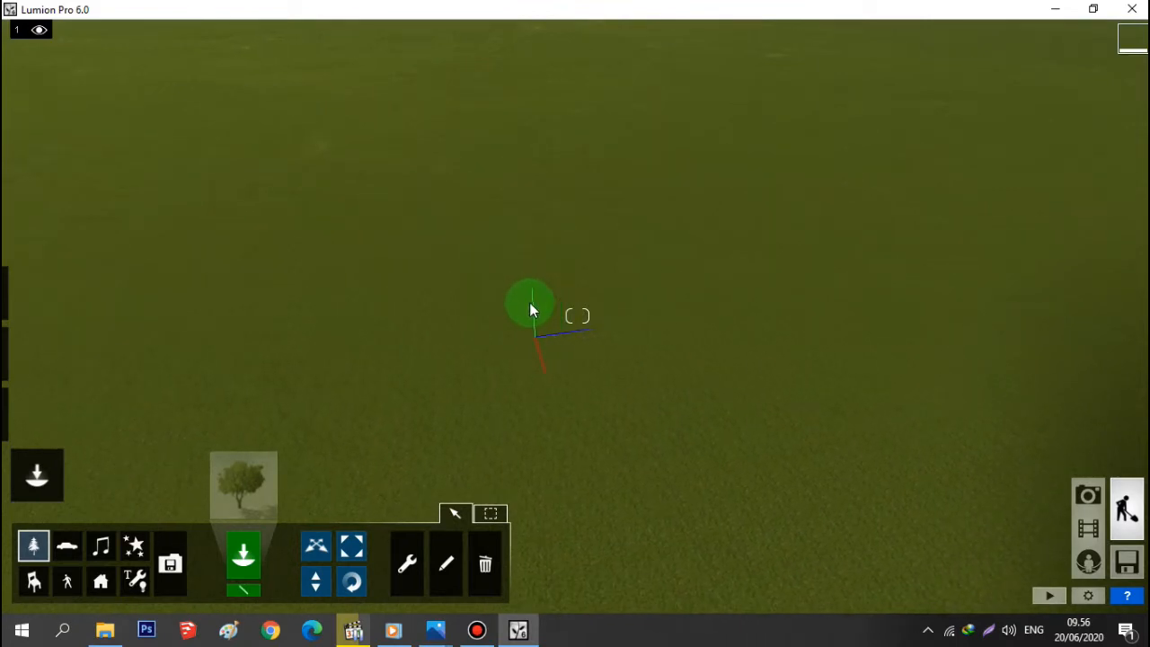
{"action": "right_click_drag", "start_coordinate": [529, 308], "coordinate": [529, 324]}
{"action": "scroll", "coordinate": [545, 309], "scroll_direction": "up", "scroll_amount": 10}
{"action": "right_click_drag", "start_coordinate": [551, 318], "coordinate": [558, 316]}
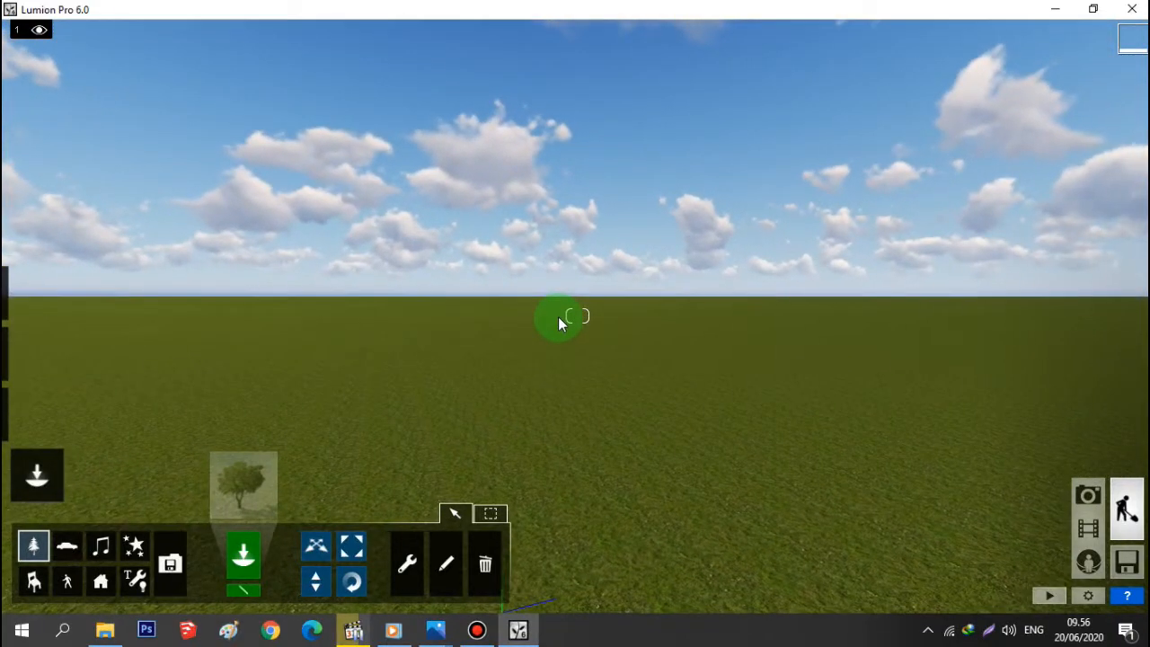
- Move the camera left, right and backward, and tilt it down to centre the view on the origin axes
{"action": "key", "text": "a"}
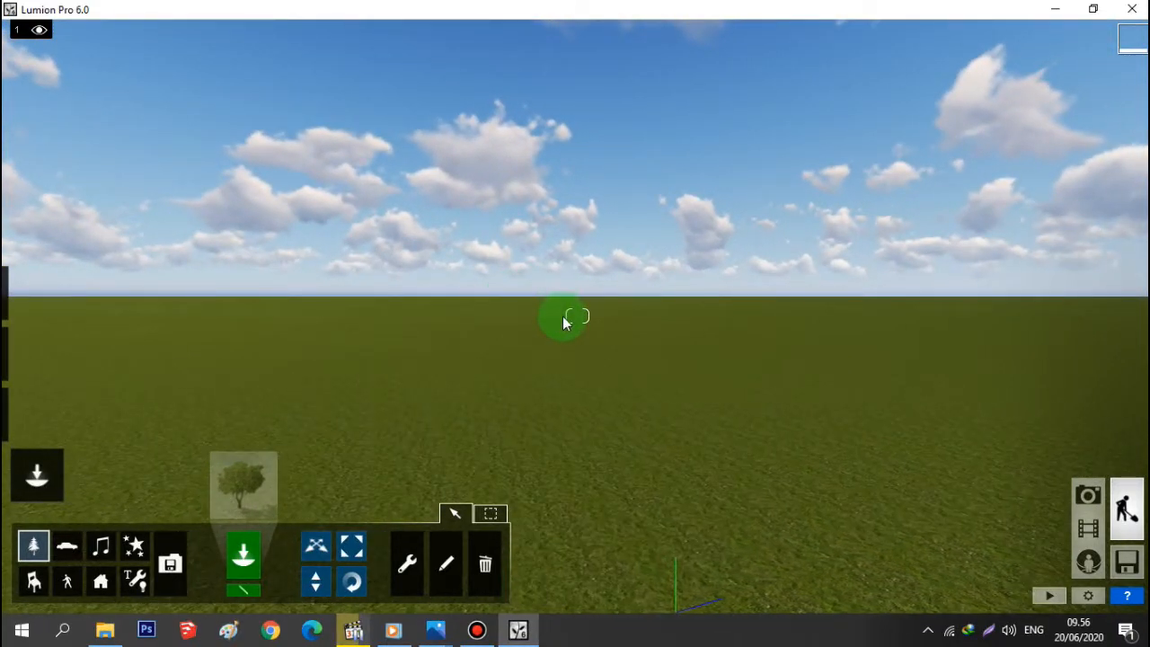
{"action": "key", "text": "d"}
{"action": "key", "text": "s"}
{"action": "right_click_drag", "start_coordinate": [563, 322], "coordinate": [556, 294]}
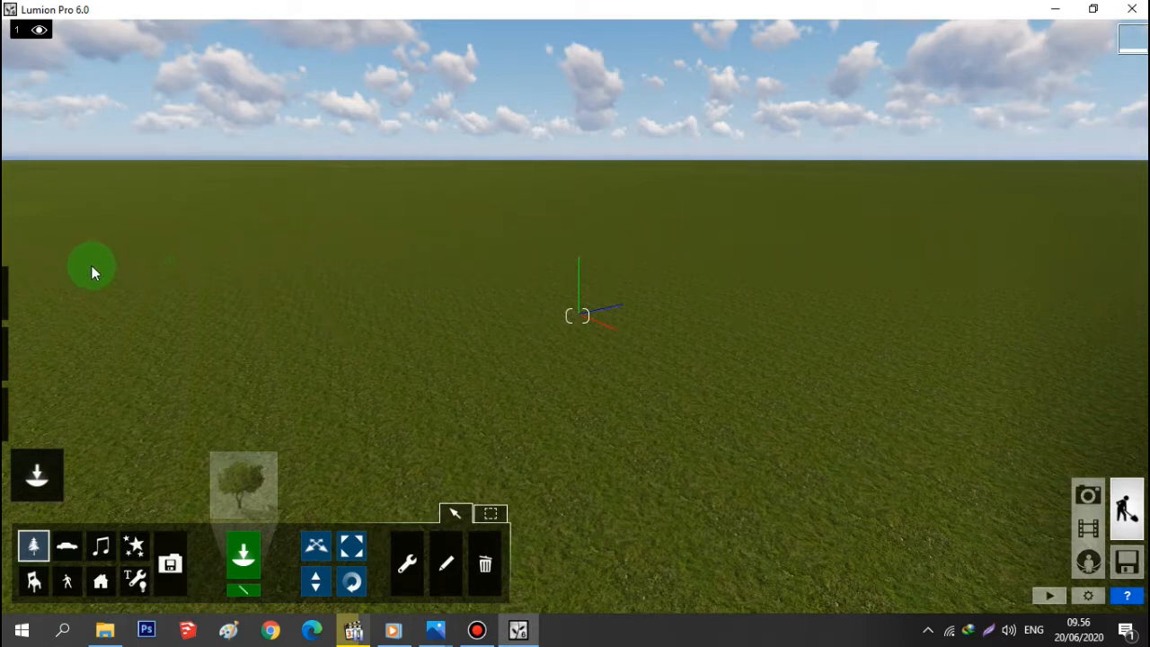
- In the weather settings, lower the sun height toward the horizon and point the sun direction due north
{"action": "mouse_move", "coordinate": [42, 274]}
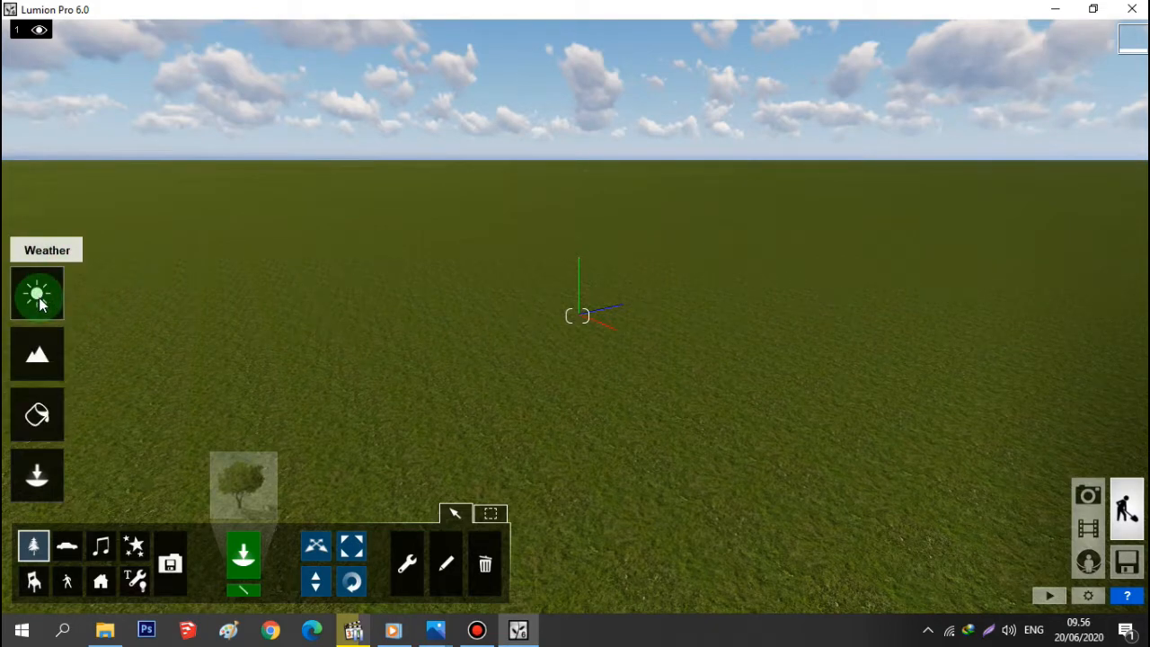
{"action": "left_click", "coordinate": [38, 298]}
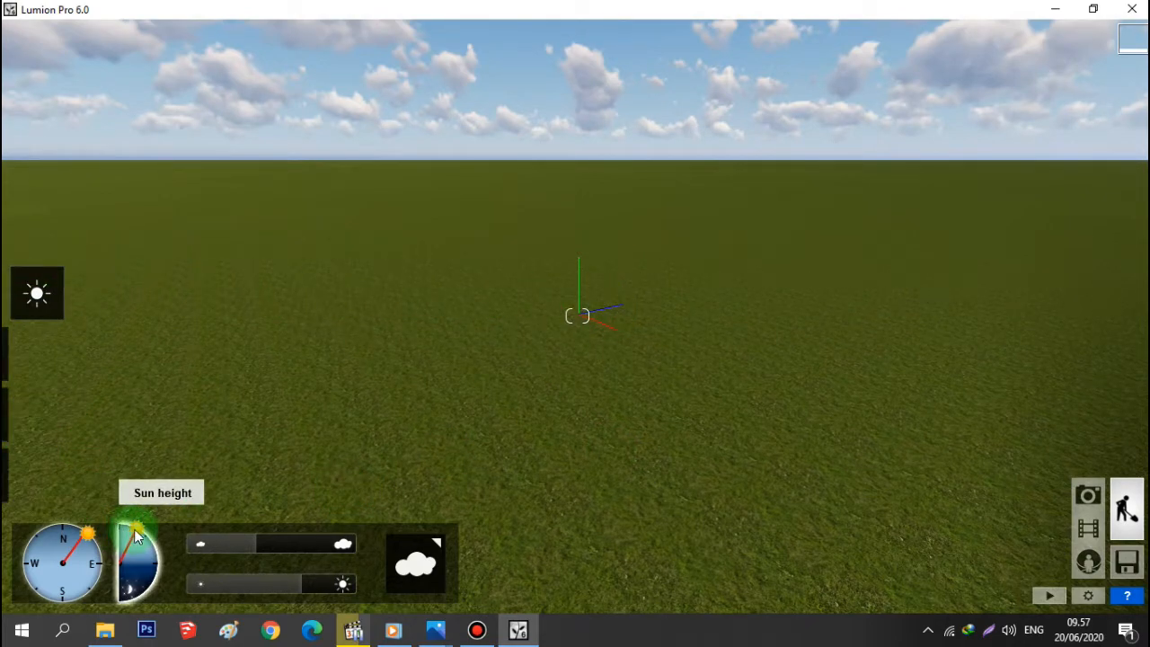
{"action": "left_click_drag", "start_coordinate": [135, 531], "coordinate": [161, 542]}
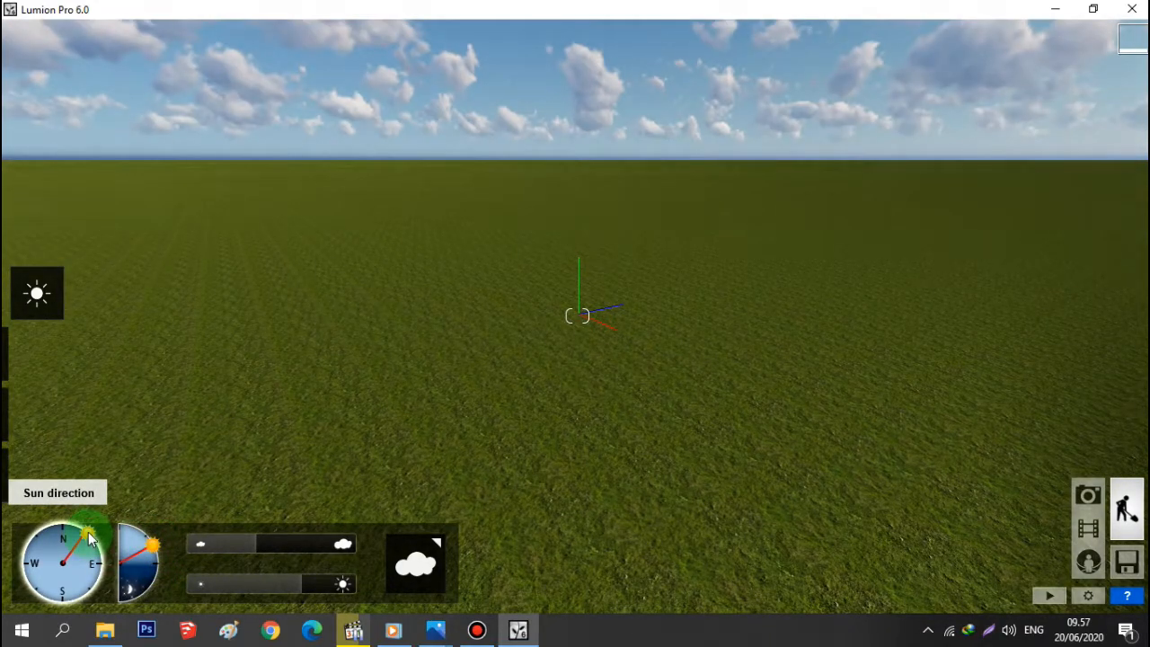
{"action": "left_click_drag", "start_coordinate": [86, 538], "coordinate": [63, 527]}
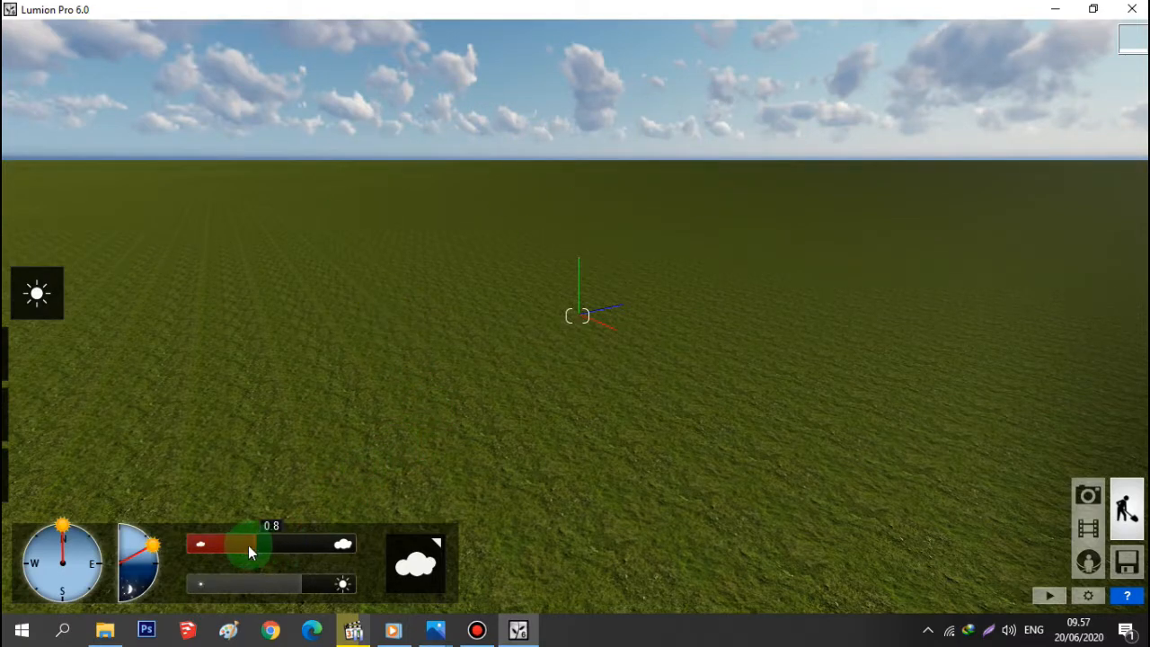
- Reduce the cloud amount until the sky is nearly clear and set the sun brightness slightly above its original level
{"action": "mouse_move", "coordinate": [248, 545]}
{"action": "left_mouse_down"}
{"action": "mouse_move", "coordinate": [280, 548]}
{"action": "mouse_move", "coordinate": [246, 549]}
{"action": "left_mouse_up"}
{"action": "left_click_drag", "start_coordinate": [301, 585], "coordinate": [320, 600]}
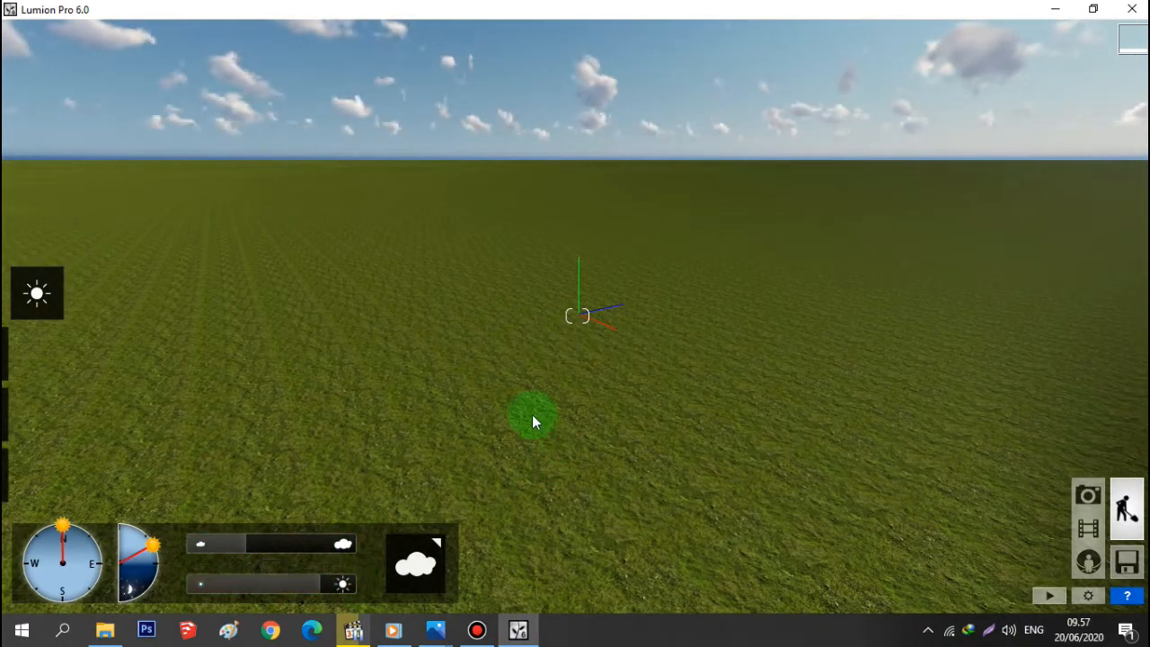
{"action": "mouse_move", "coordinate": [37, 310]}
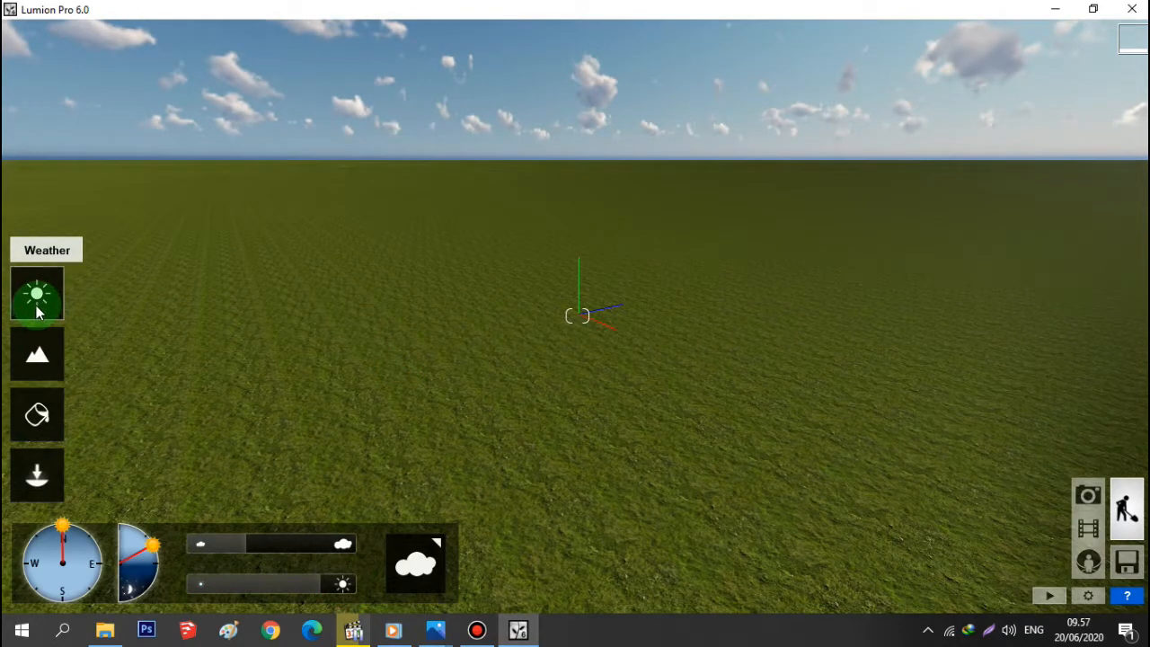
{"action": "mouse_move", "coordinate": [242, 543]}
{"action": "left_mouse_down"}
{"action": "mouse_move", "coordinate": [306, 559]}
{"action": "mouse_move", "coordinate": [214, 558]}
{"action": "mouse_move", "coordinate": [268, 569]}
{"action": "mouse_move", "coordinate": [218, 569]}
{"action": "mouse_move", "coordinate": [307, 547]}
{"action": "mouse_move", "coordinate": [234, 536]}
{"action": "left_mouse_up"}
{"action": "mouse_move", "coordinate": [316, 585]}
{"action": "left_mouse_down"}
{"action": "mouse_move", "coordinate": [259, 580]}
{"action": "mouse_move", "coordinate": [329, 584]}
{"action": "mouse_move", "coordinate": [312, 582]}
{"action": "left_mouse_up"}
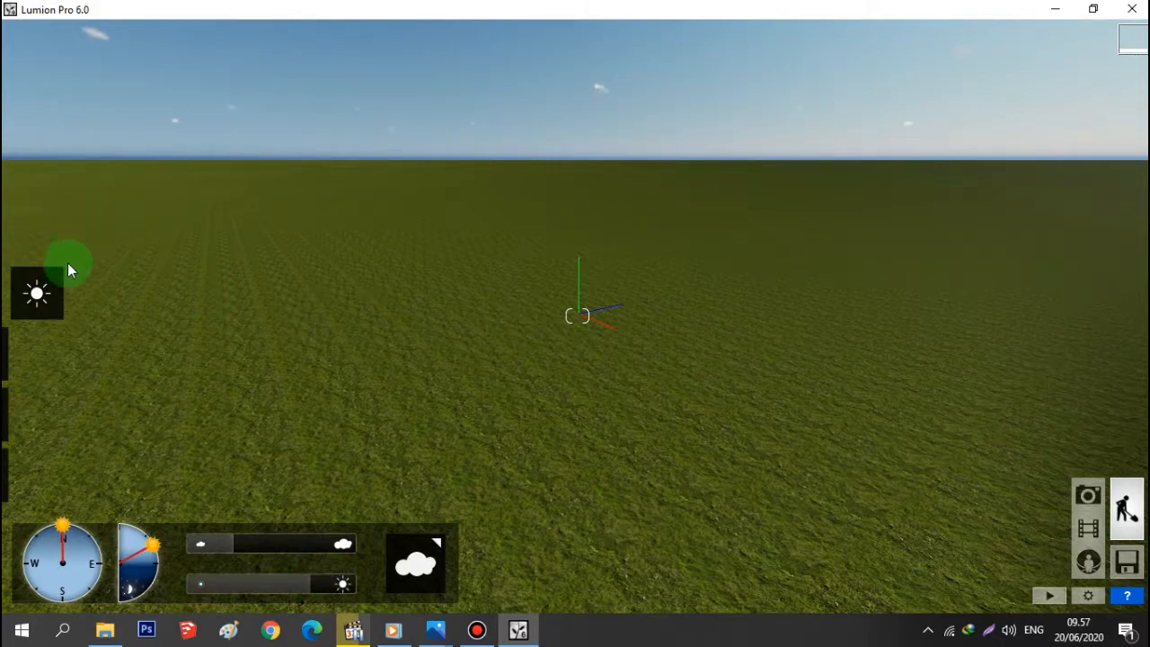
- In the landscape settings, raise two hills in the terrain, one beside the origin and one farther behind it
{"action": "left_click", "coordinate": [49, 368]}
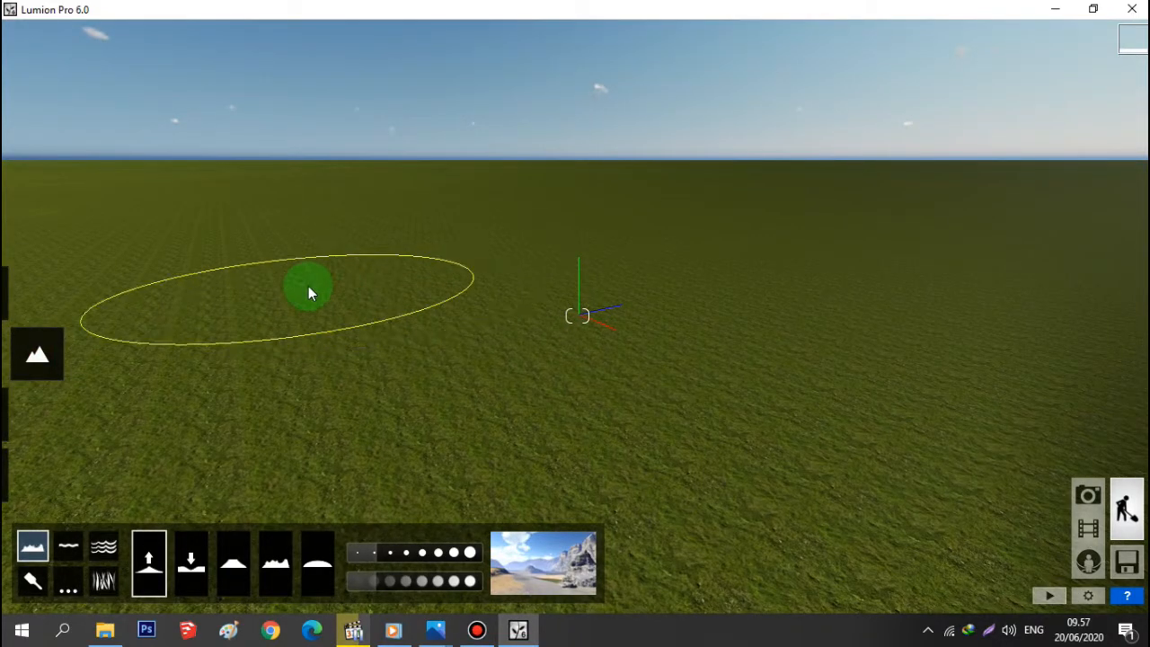
{"action": "mouse_move", "coordinate": [316, 293]}
{"action": "left_mouse_down"}
{"action": "mouse_move", "coordinate": [313, 254]}
{"action": "mouse_move", "coordinate": [323, 253]}
{"action": "left_mouse_up"}
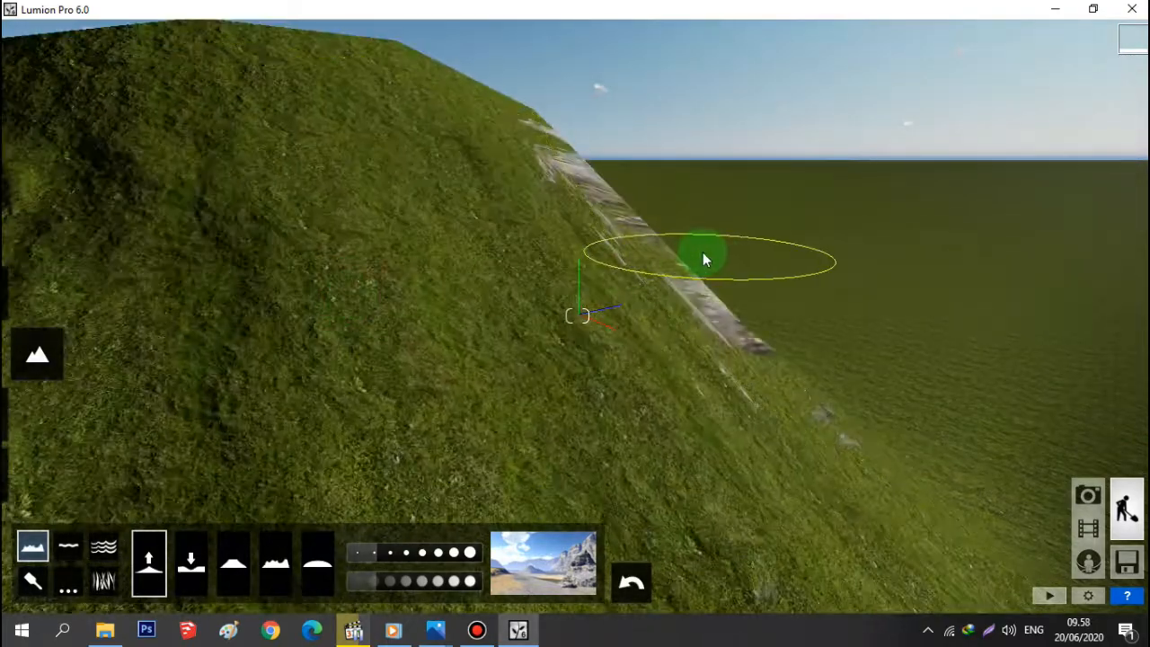
{"action": "left_click_drag", "start_coordinate": [794, 267], "coordinate": [749, 262]}
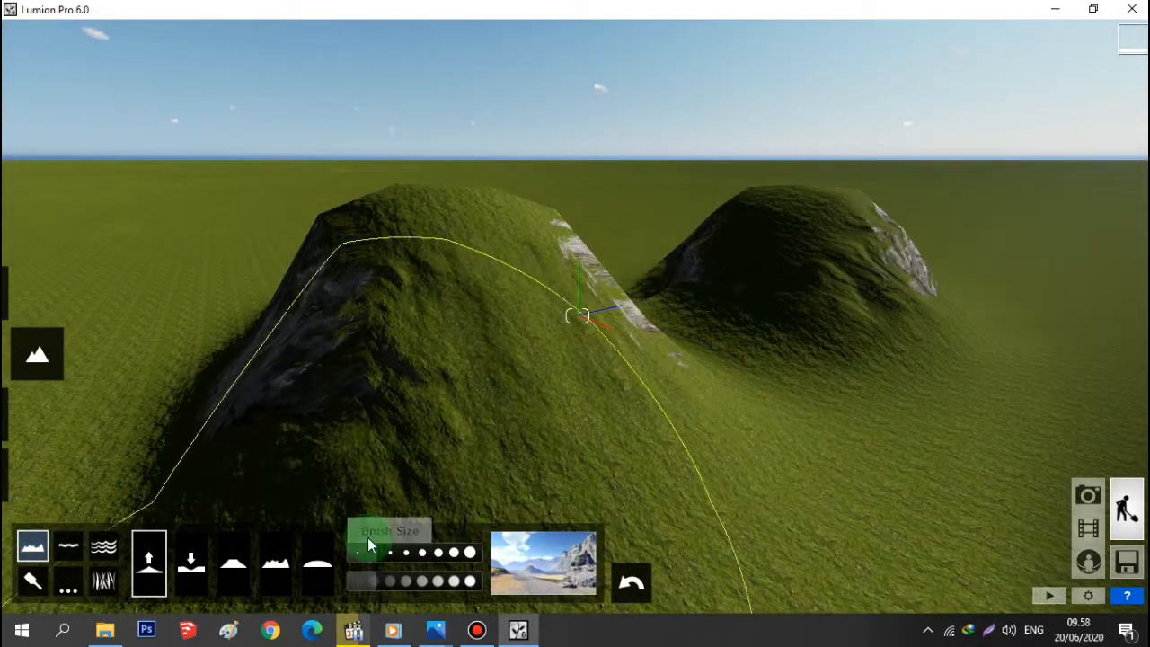
- Look through the available water types and close the selection without choosing one
{"action": "left_click", "coordinate": [70, 548]}
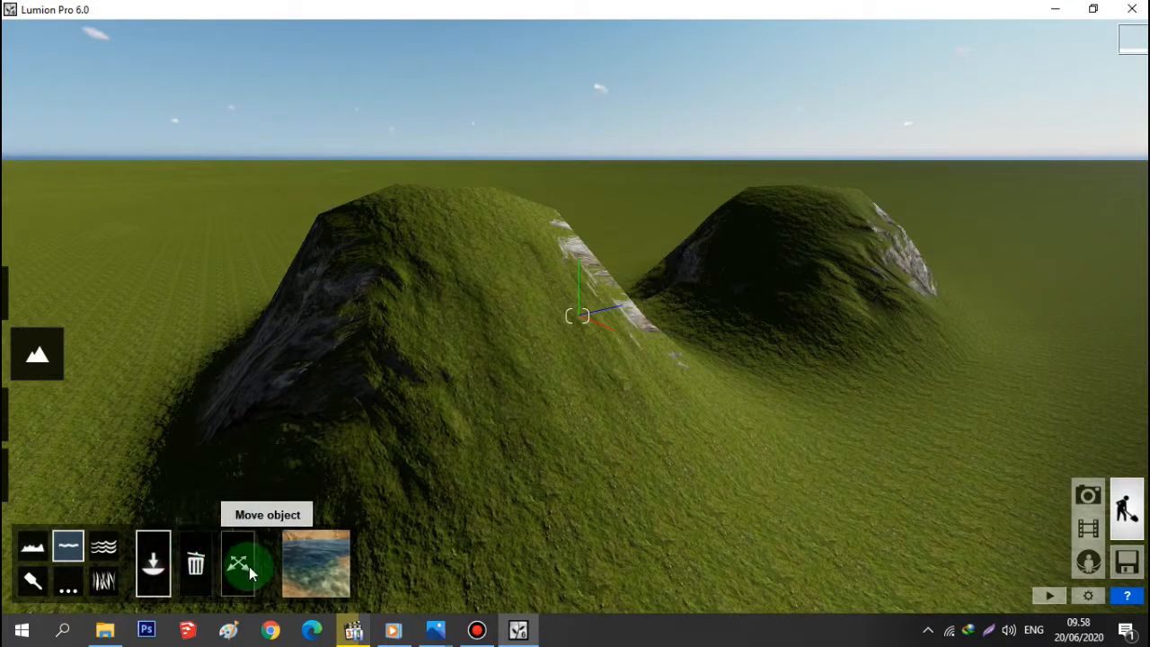
{"action": "left_click", "coordinate": [325, 563]}
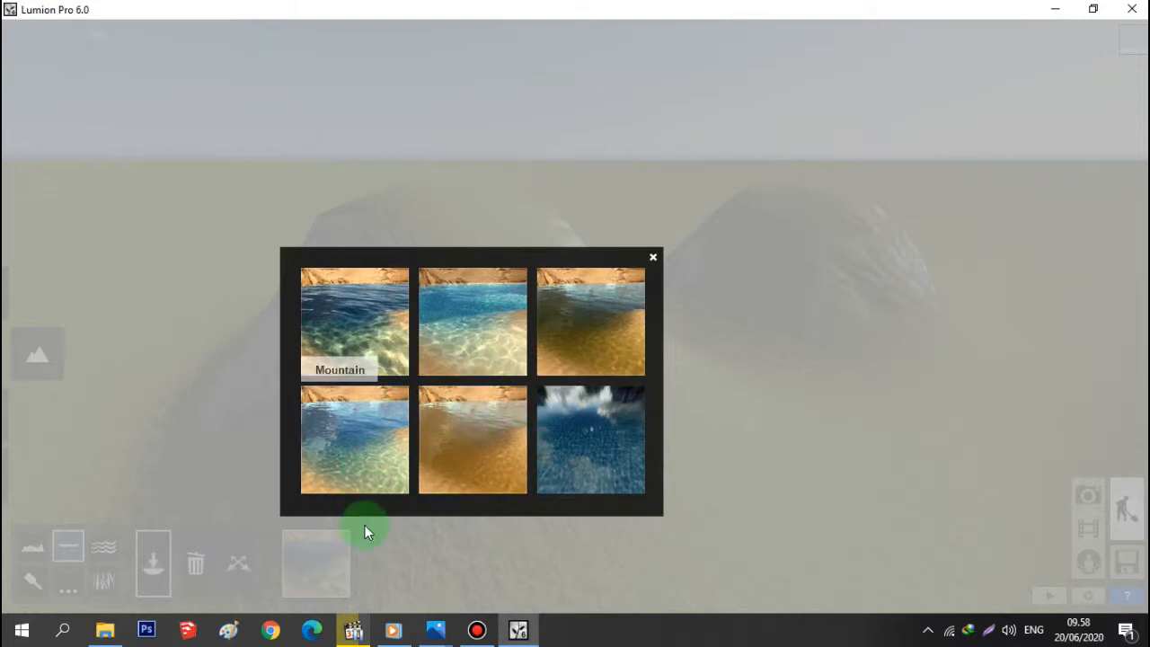
{"action": "left_click", "coordinate": [652, 259]}
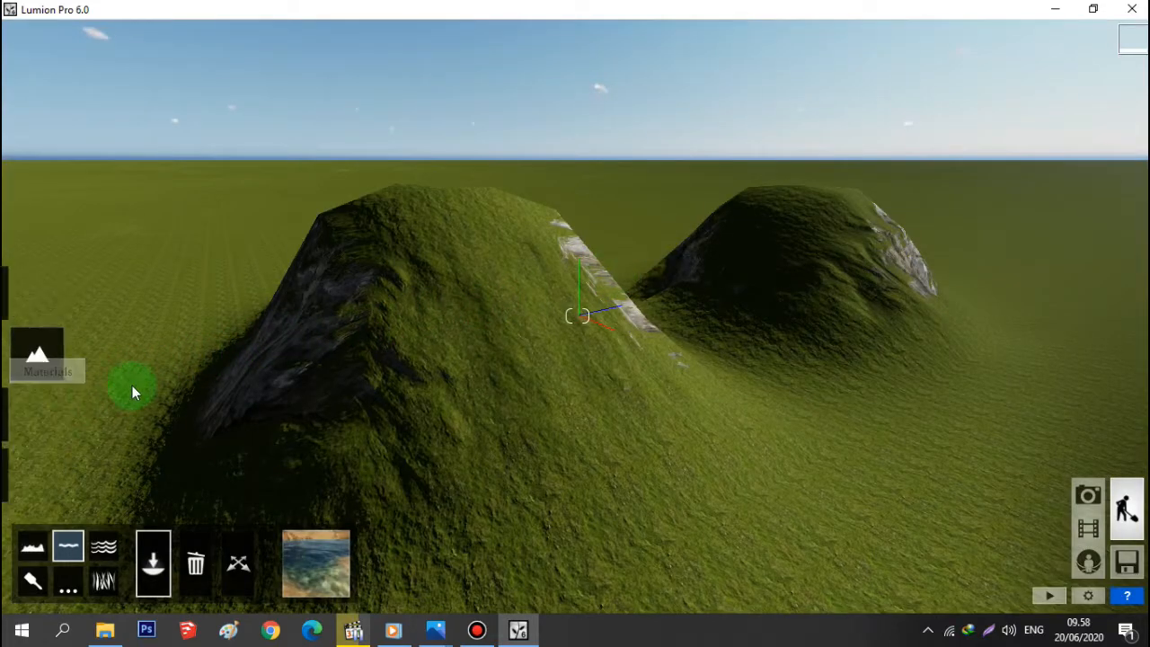
- Return to terrain height sculpting and undo the raised hills
{"action": "left_click", "coordinate": [32, 546]}
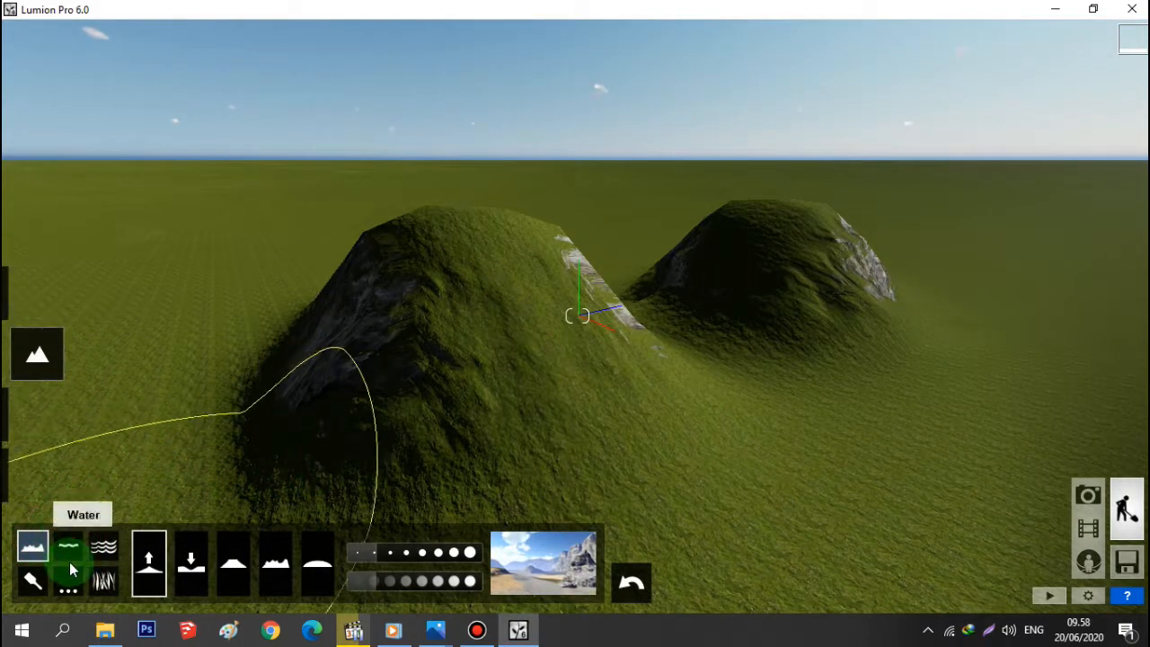
{"action": "left_click", "coordinate": [623, 582]}
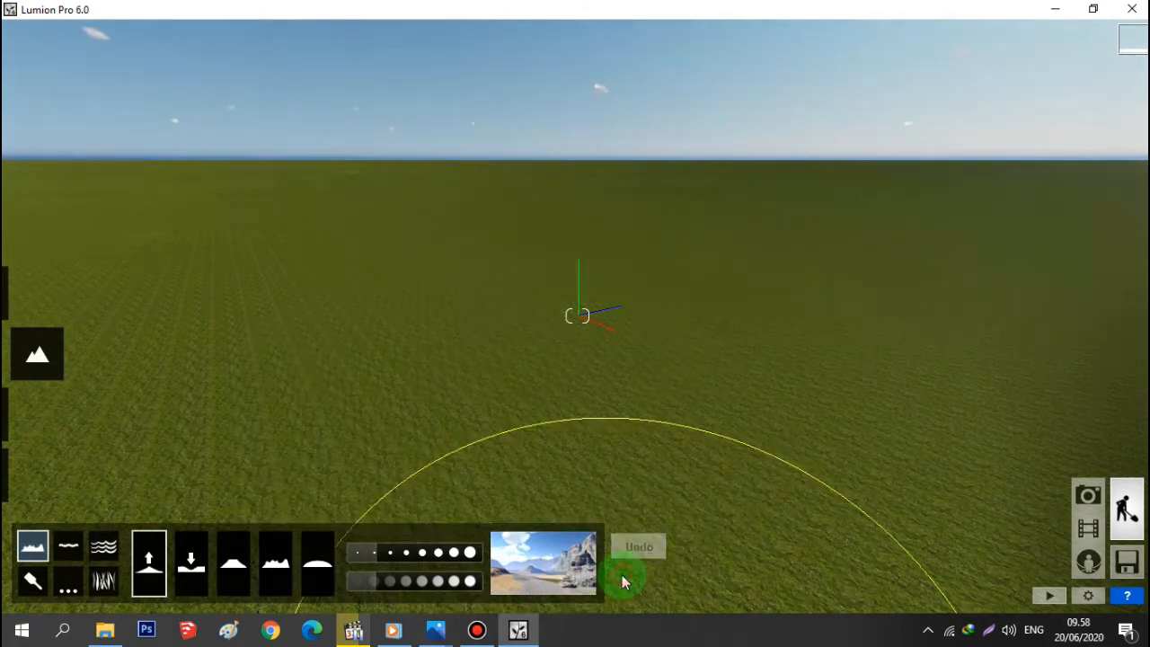
- Open the material editor, try to pick the ground near the origin axes, and return to object placement
{"action": "mouse_move", "coordinate": [21, 267]}
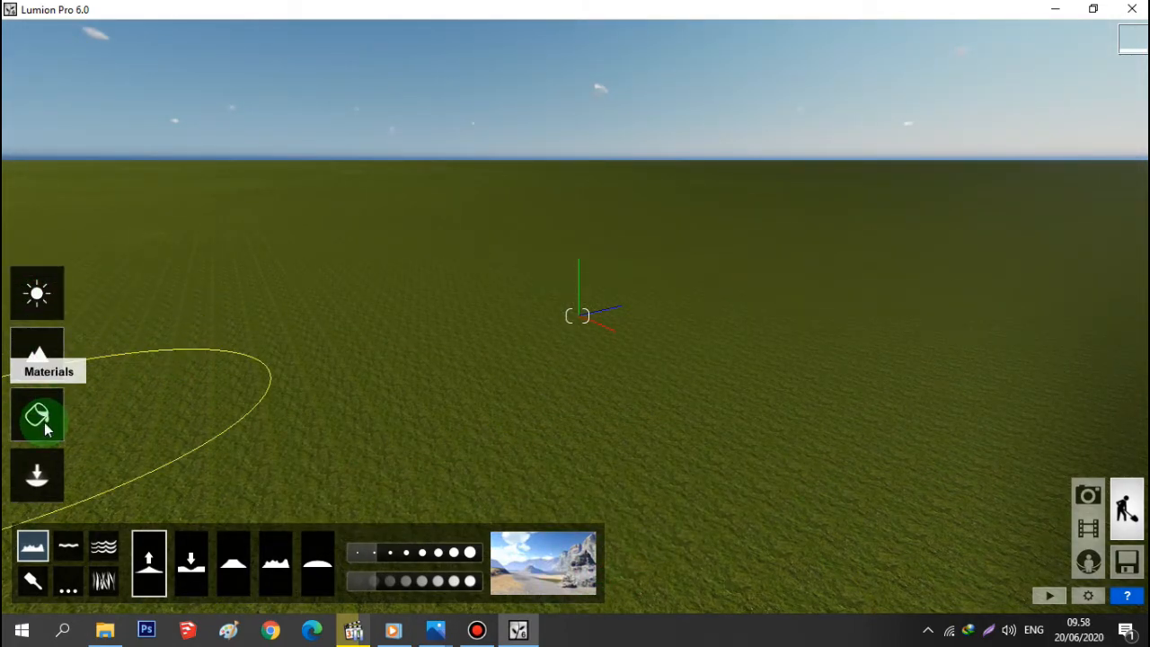
{"action": "mouse_move", "coordinate": [38, 406]}
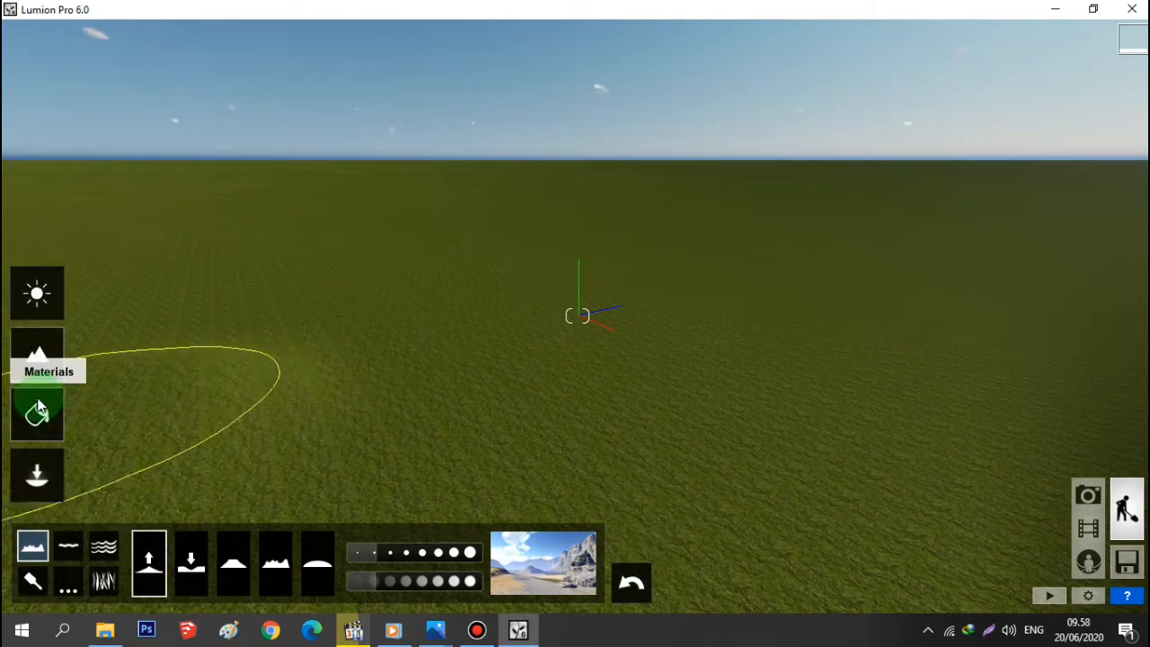
{"action": "left_click", "coordinate": [47, 430]}
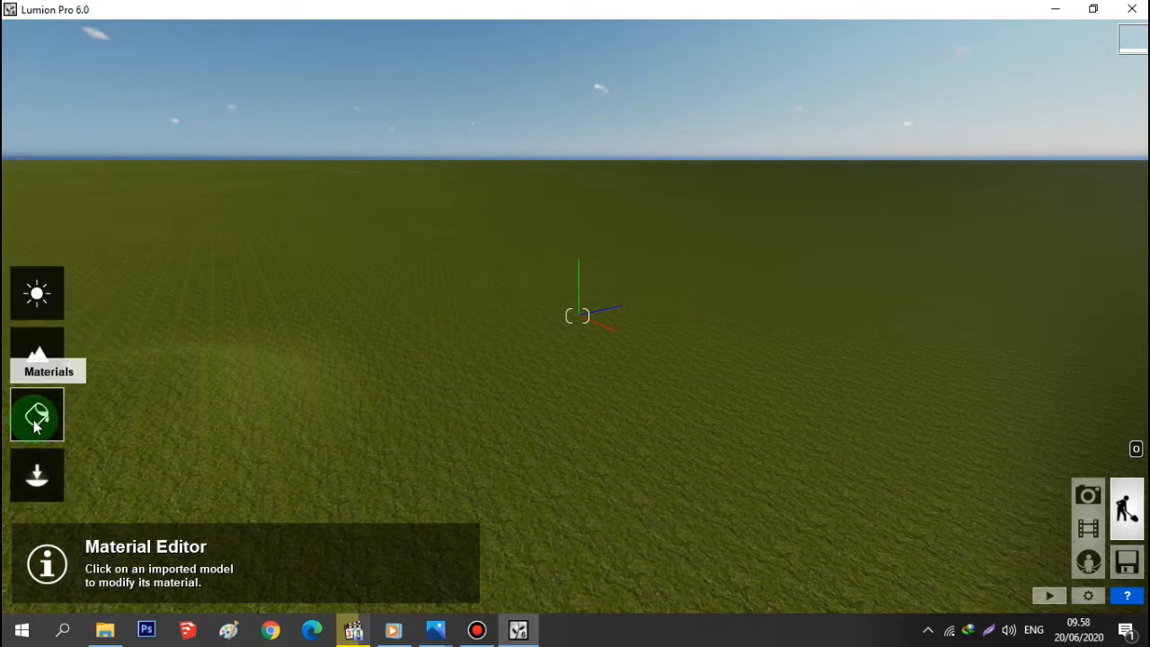
{"action": "left_click", "coordinate": [591, 354]}
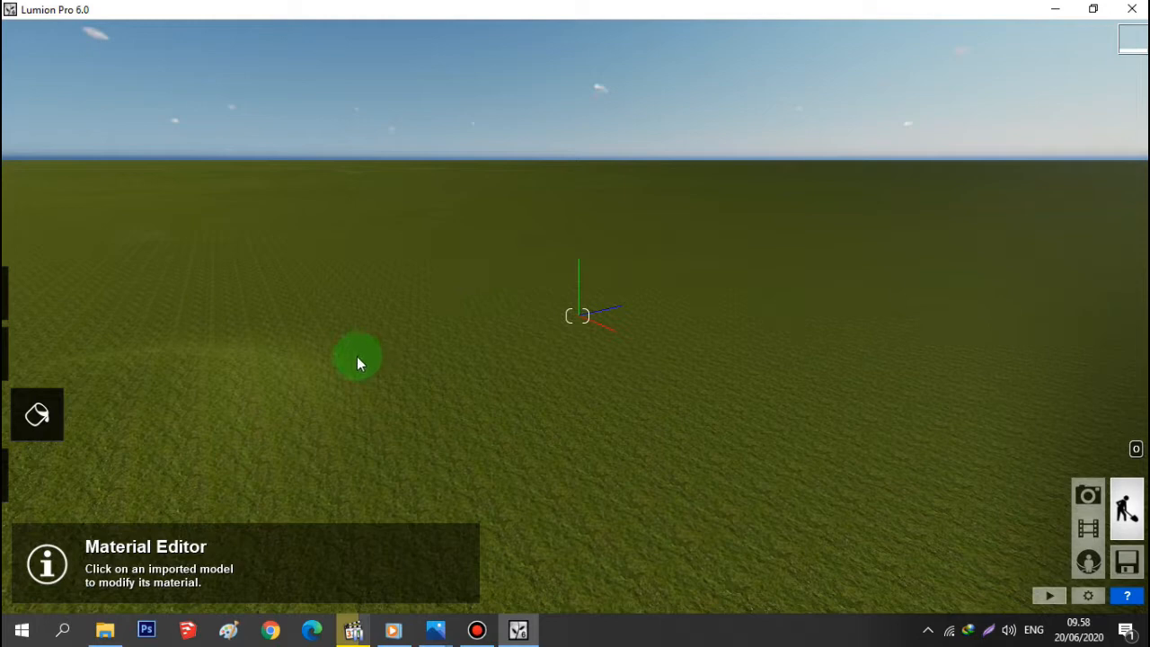
{"action": "mouse_move", "coordinate": [37, 427]}
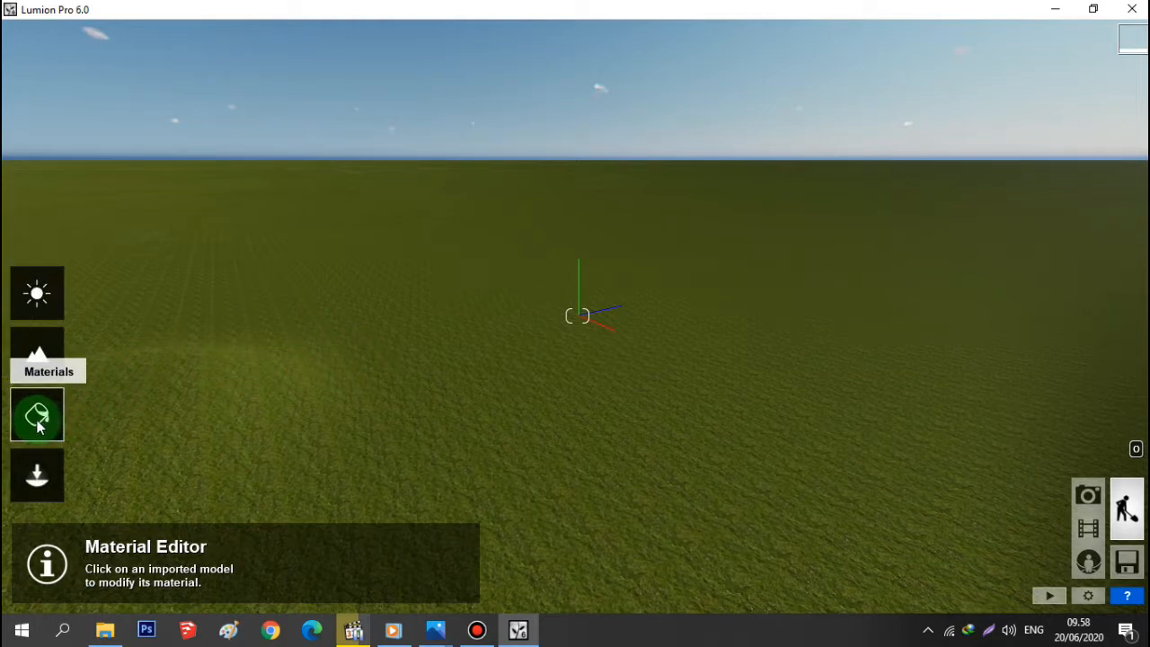
{"action": "left_click", "coordinate": [38, 474]}
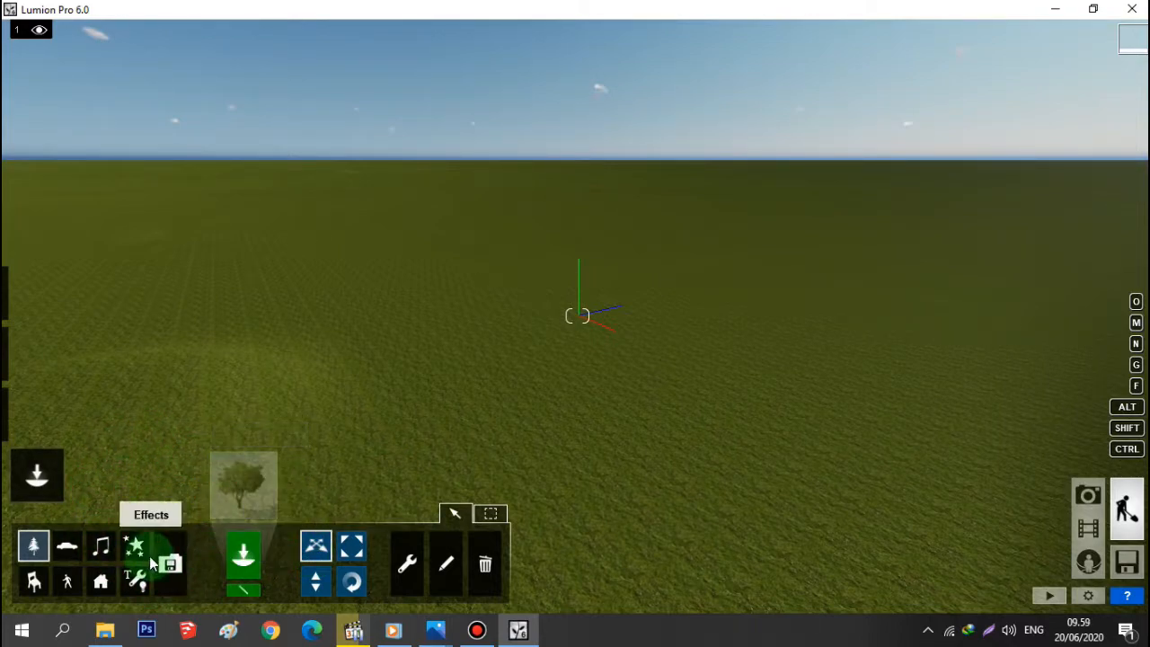
- Choose the AfricanOlive2_RT tree from the small leaf trees and place three in a row beside and behind the origin
{"action": "left_click", "coordinate": [269, 486]}
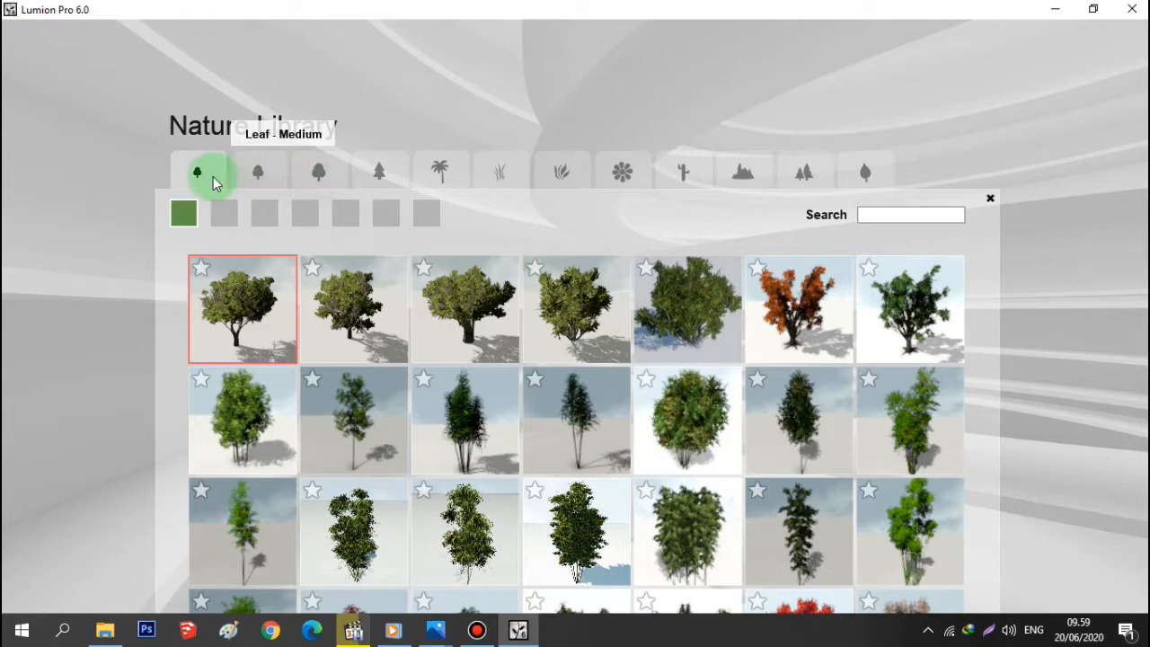
{"action": "left_click", "coordinate": [229, 223]}
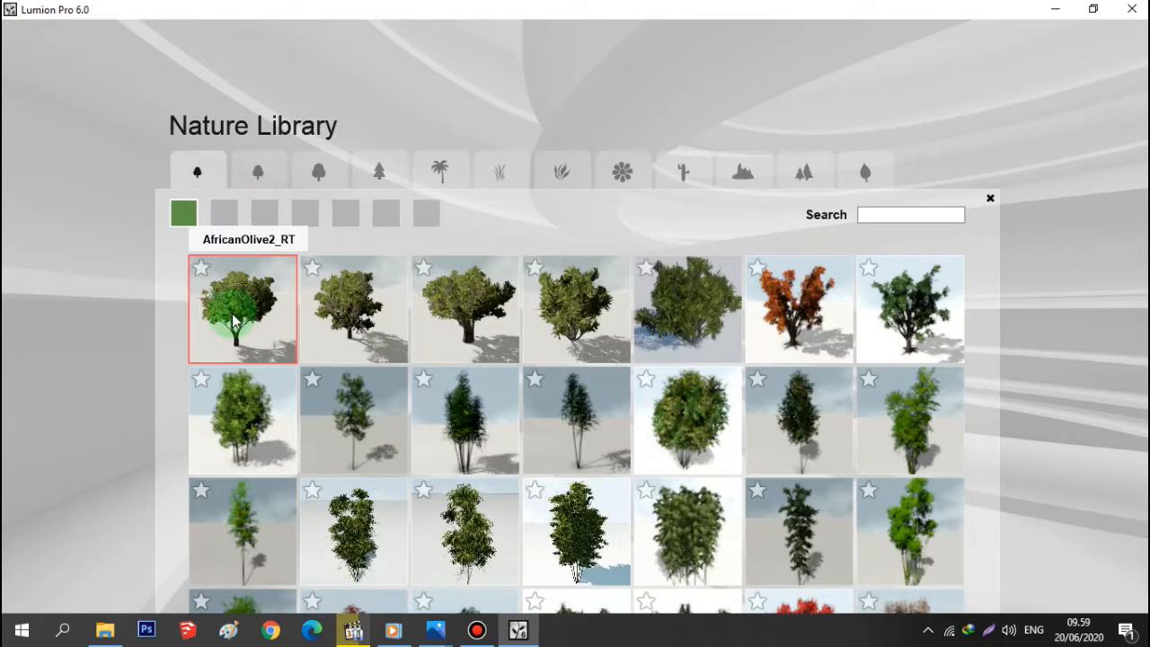
{"action": "left_click", "coordinate": [234, 319]}
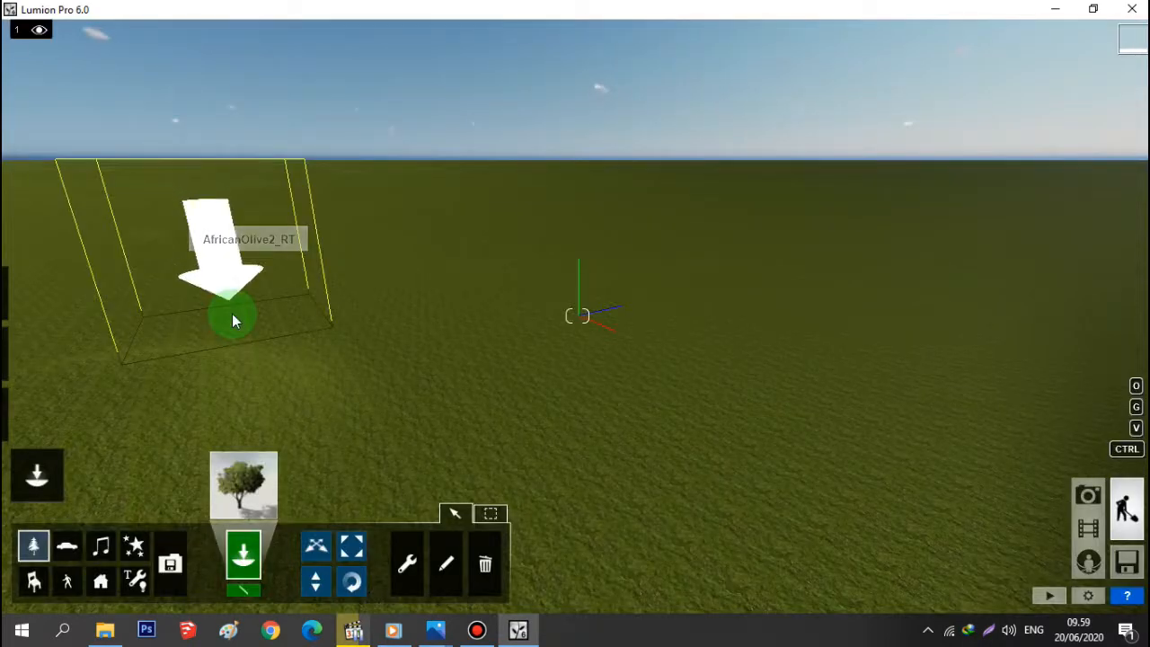
{"action": "left_click", "coordinate": [406, 325]}
{"action": "scroll", "coordinate": [516, 260], "scroll_direction": "up", "scroll_amount": 3}
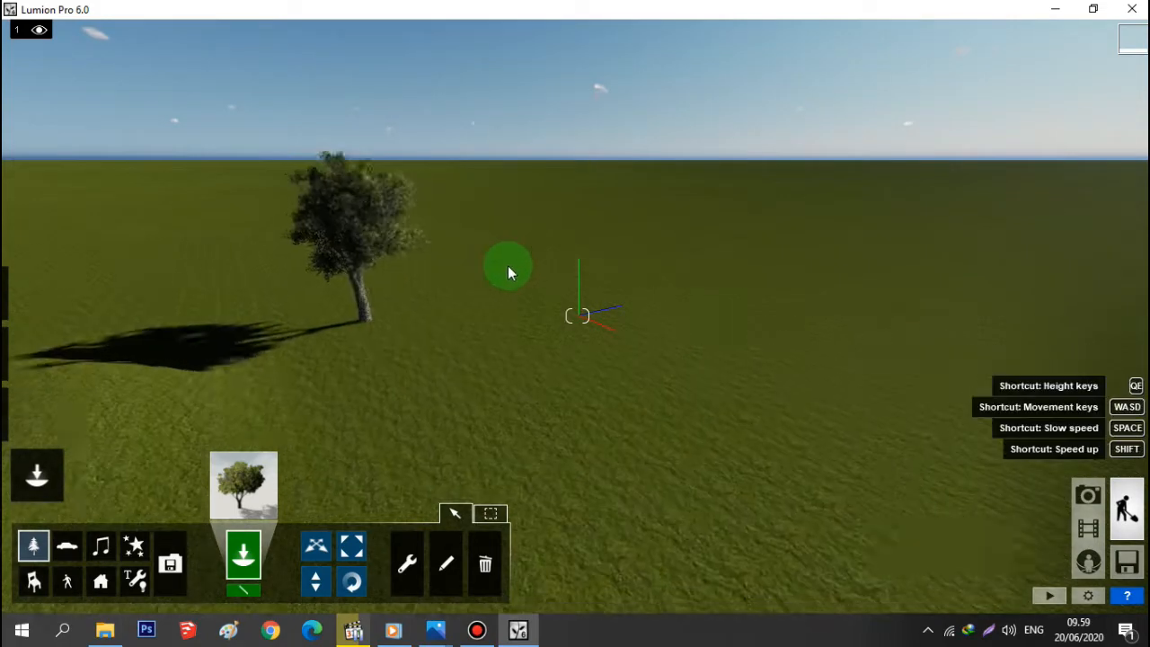
{"action": "left_click", "coordinate": [523, 285]}
{"action": "left_click", "coordinate": [655, 267]}
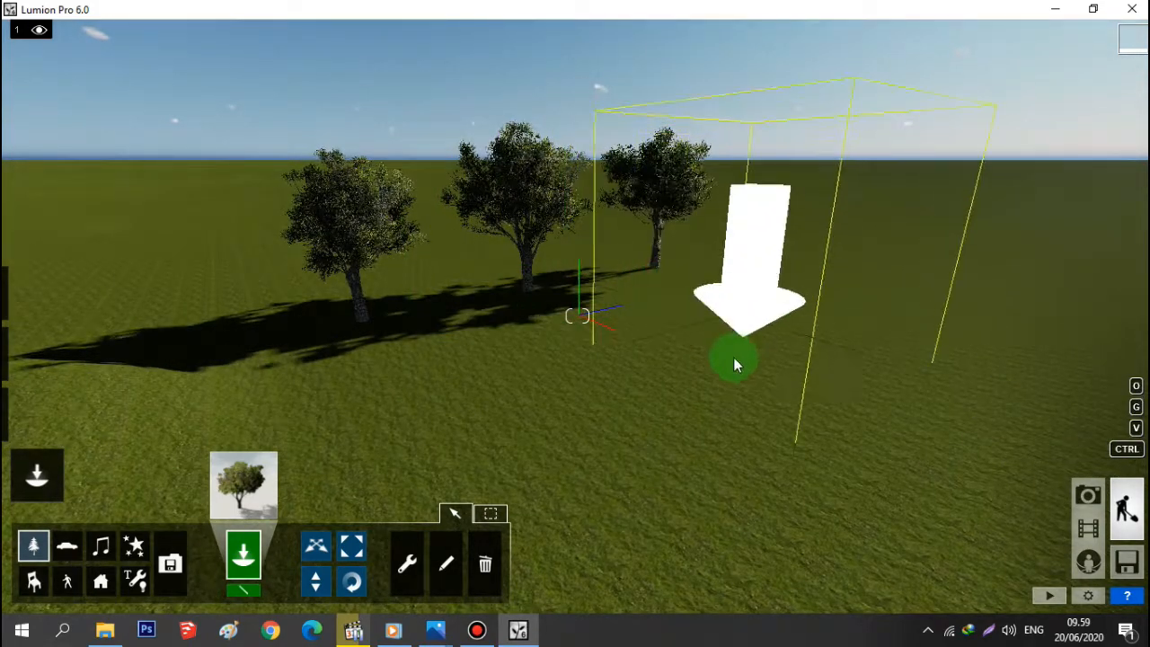
- Place six more olive trees around the origin, spreading them across the foreground and the far side
{"action": "left_click", "coordinate": [411, 433]}
{"action": "left_click", "coordinate": [750, 350]}
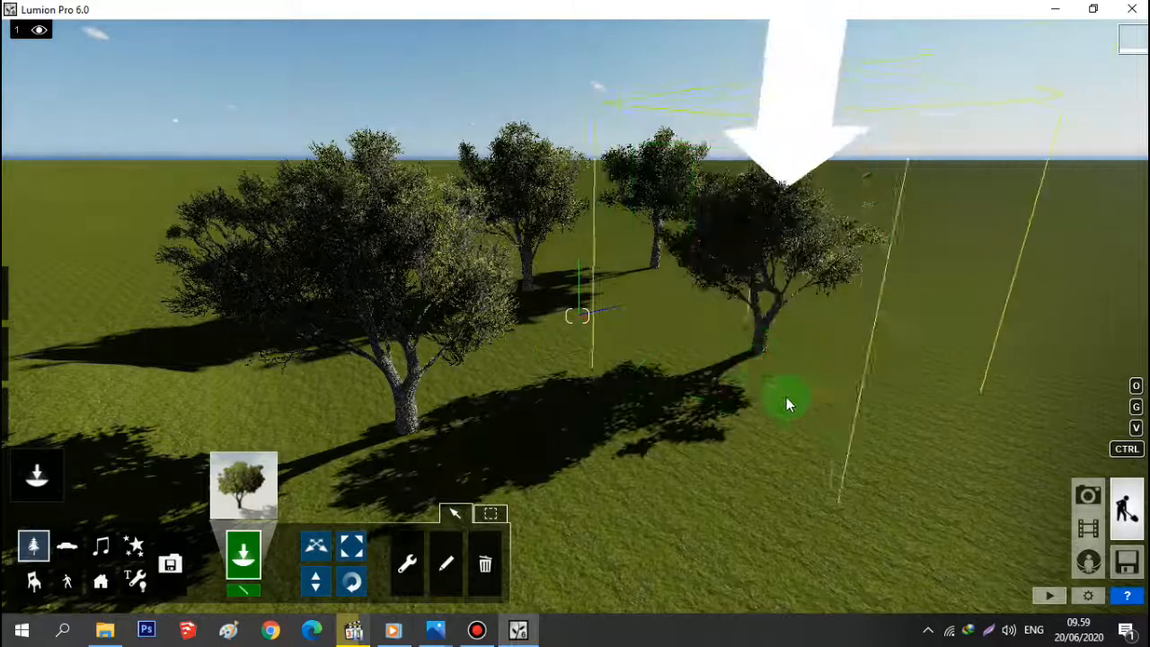
{"action": "left_click", "coordinate": [993, 321]}
{"action": "left_click", "coordinate": [999, 472]}
{"action": "scroll", "coordinate": [989, 469], "scroll_direction": "down", "scroll_amount": 3}
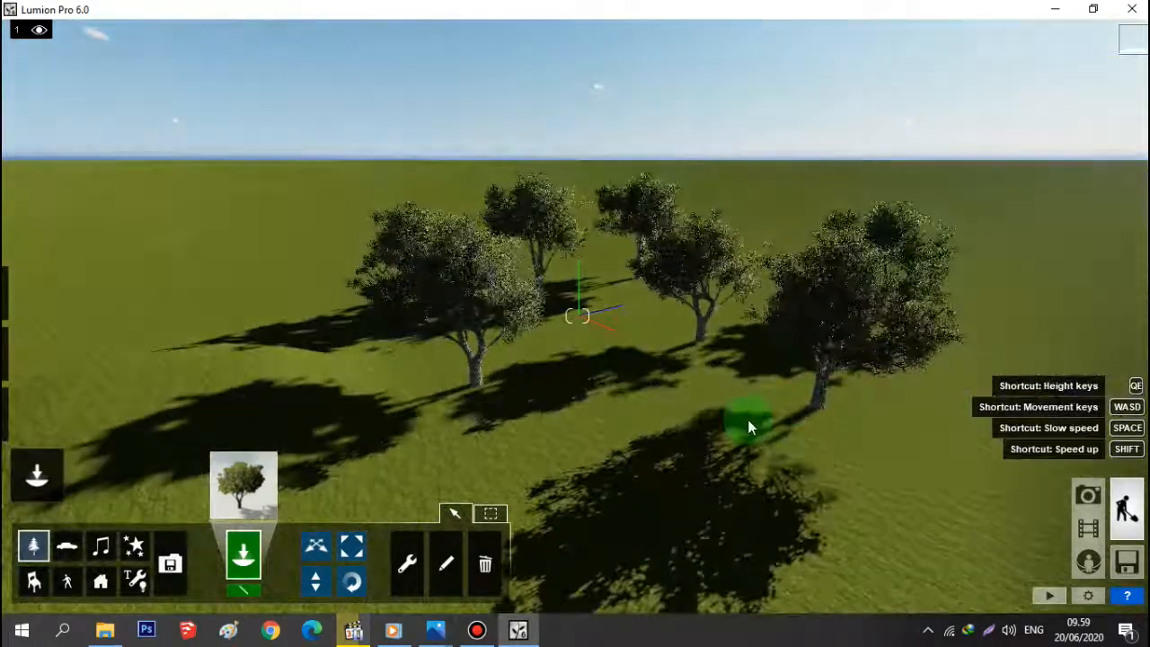
{"action": "left_click", "coordinate": [679, 449]}
{"action": "left_click", "coordinate": [299, 416]}
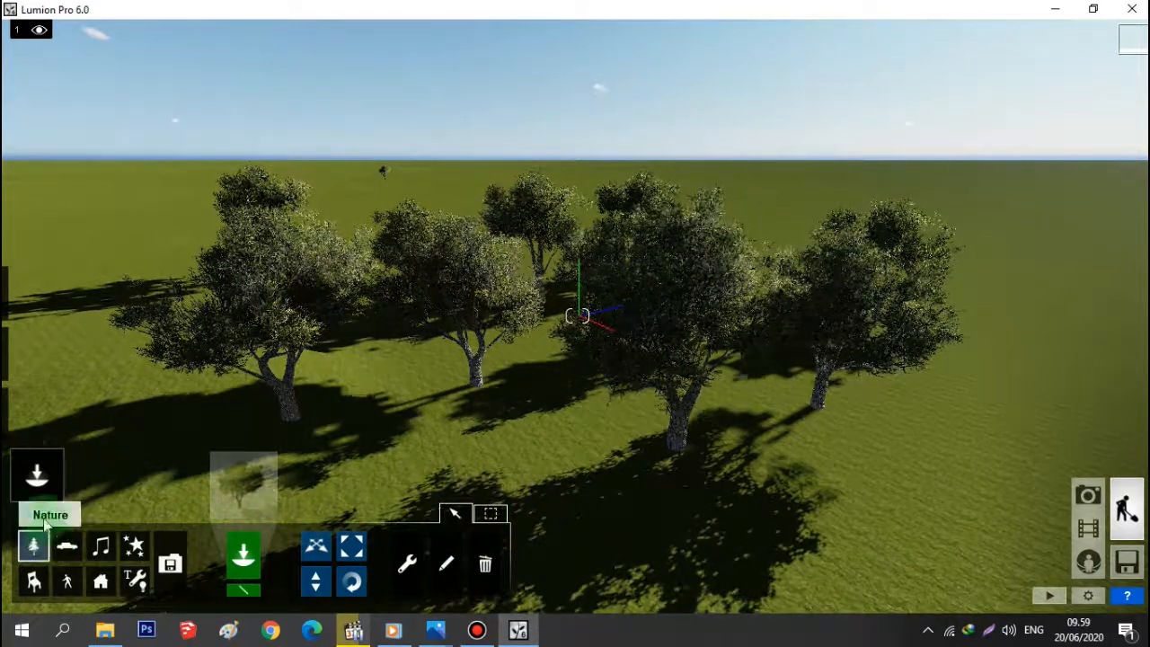
- Look through the transport library's car categories and choose the first SUV model for placement
{"action": "mouse_move", "coordinate": [41, 488]}
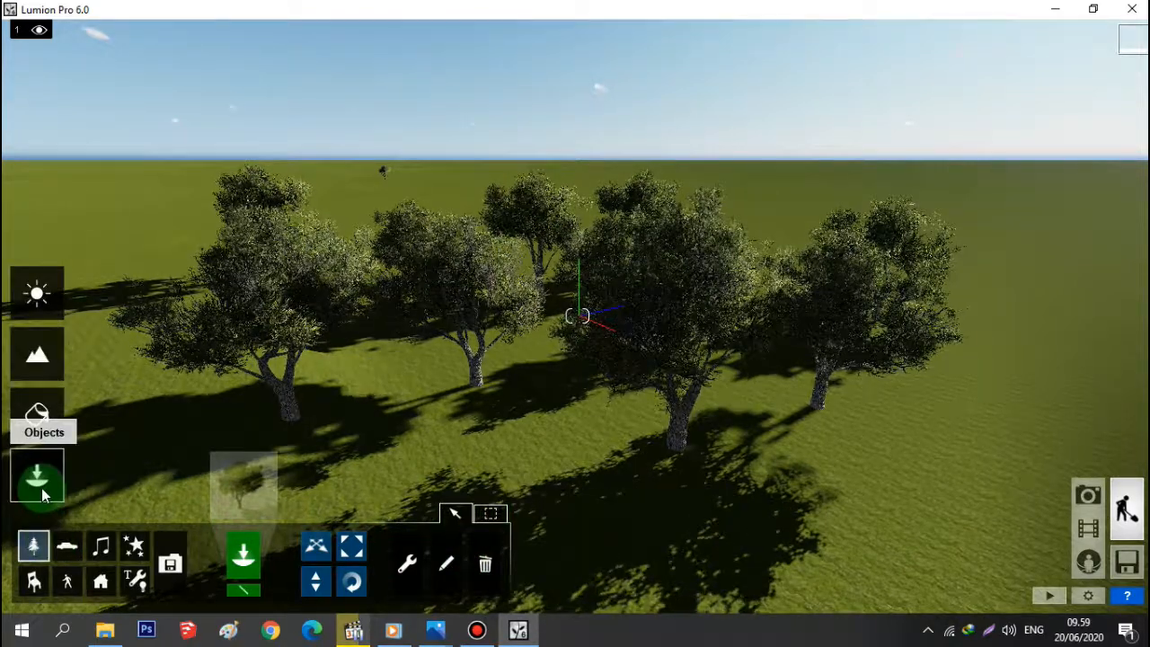
{"action": "left_click", "coordinate": [76, 558]}
{"action": "left_click", "coordinate": [270, 490]}
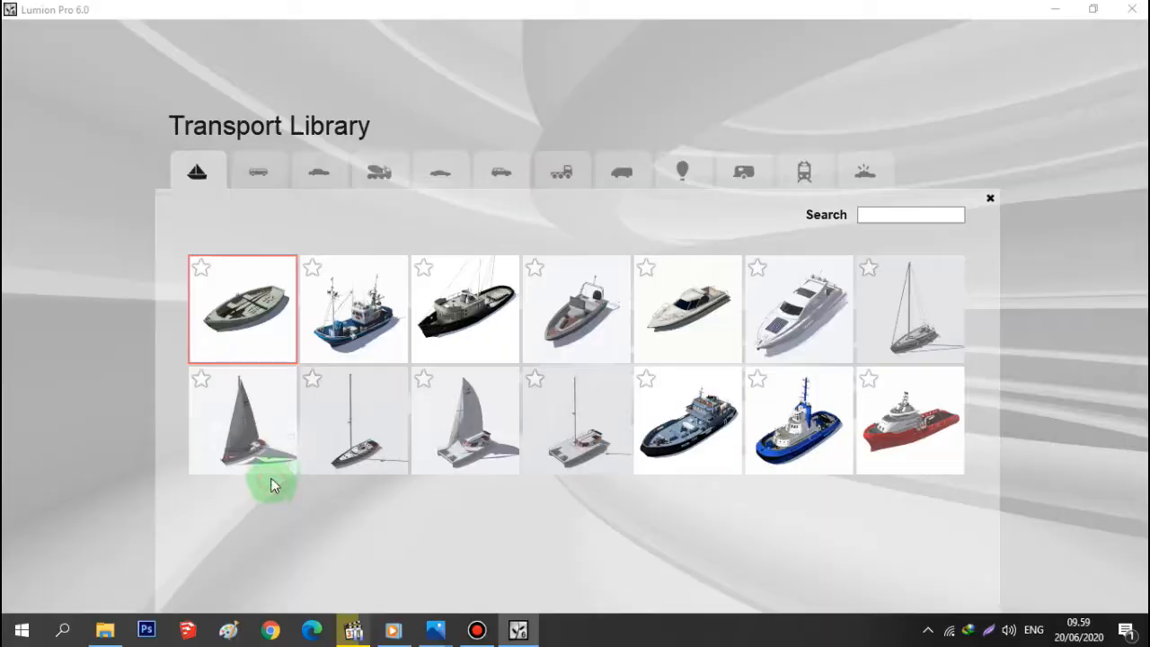
{"action": "left_click", "coordinate": [321, 177]}
{"action": "left_click", "coordinate": [440, 173]}
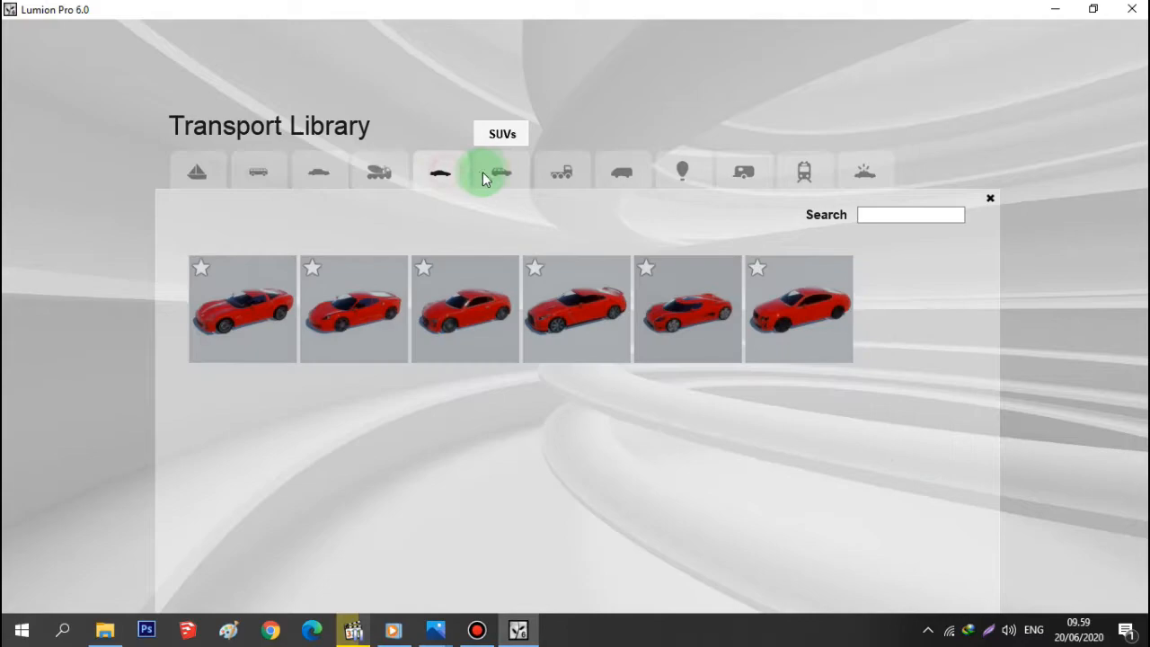
{"action": "left_click", "coordinate": [227, 312]}
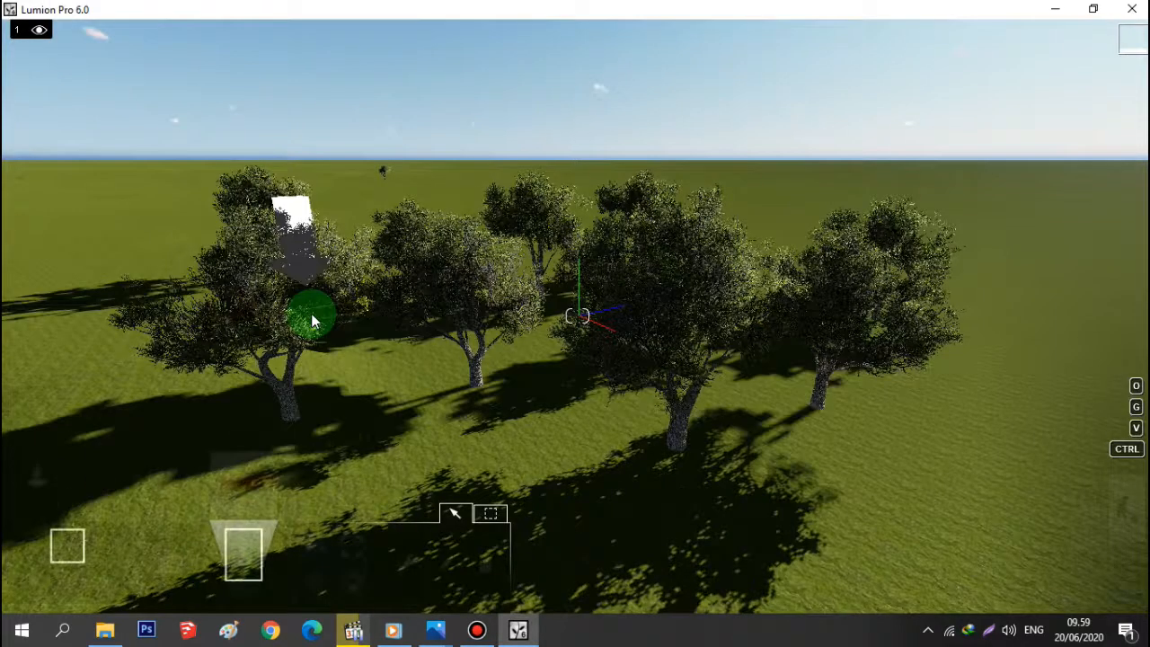
- Place four SUVs on the grass, three in front of the trees and one farther out beside them
{"action": "left_click", "coordinate": [397, 460]}
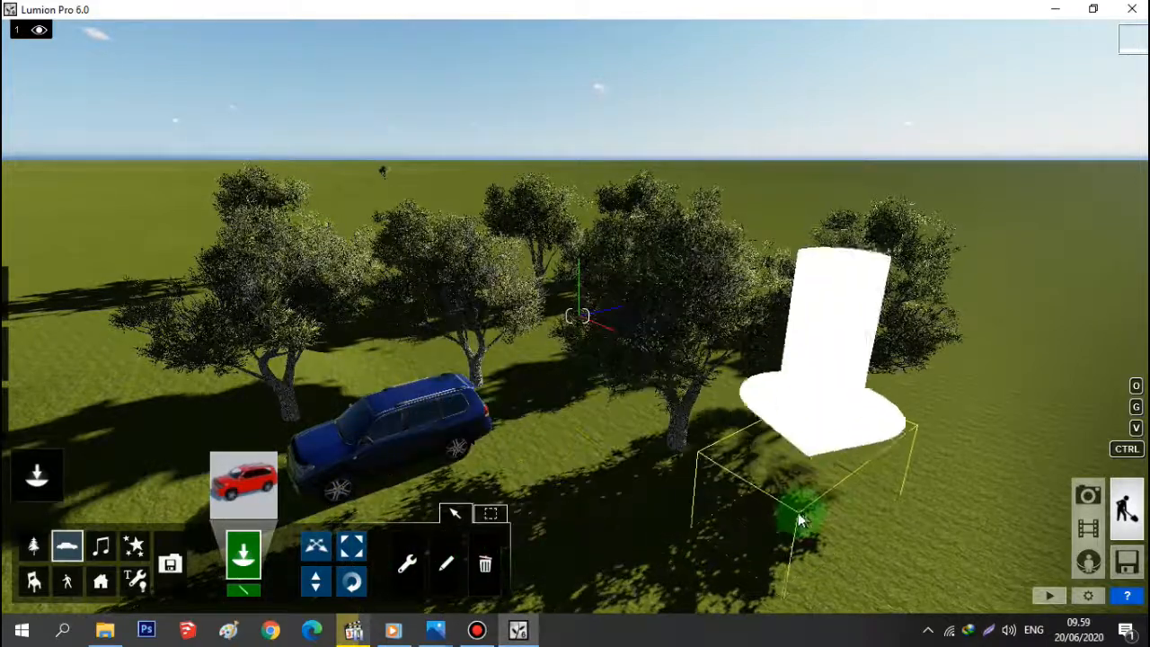
{"action": "left_click", "coordinate": [829, 514]}
{"action": "left_click", "coordinate": [1045, 398]}
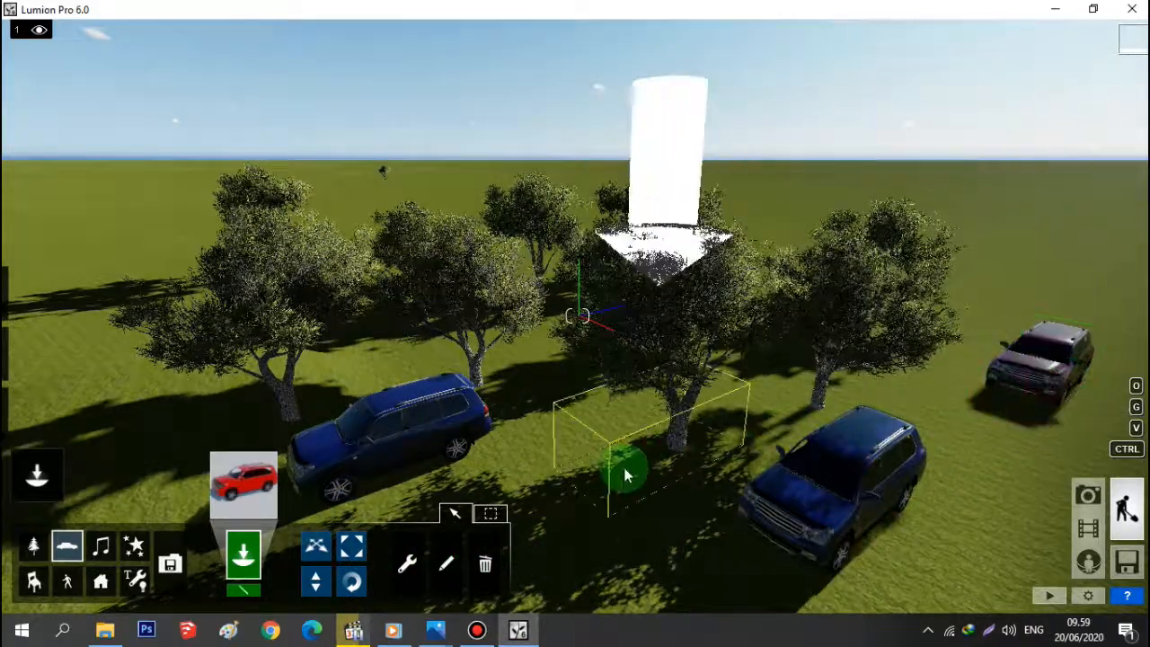
{"action": "left_click", "coordinate": [587, 530]}
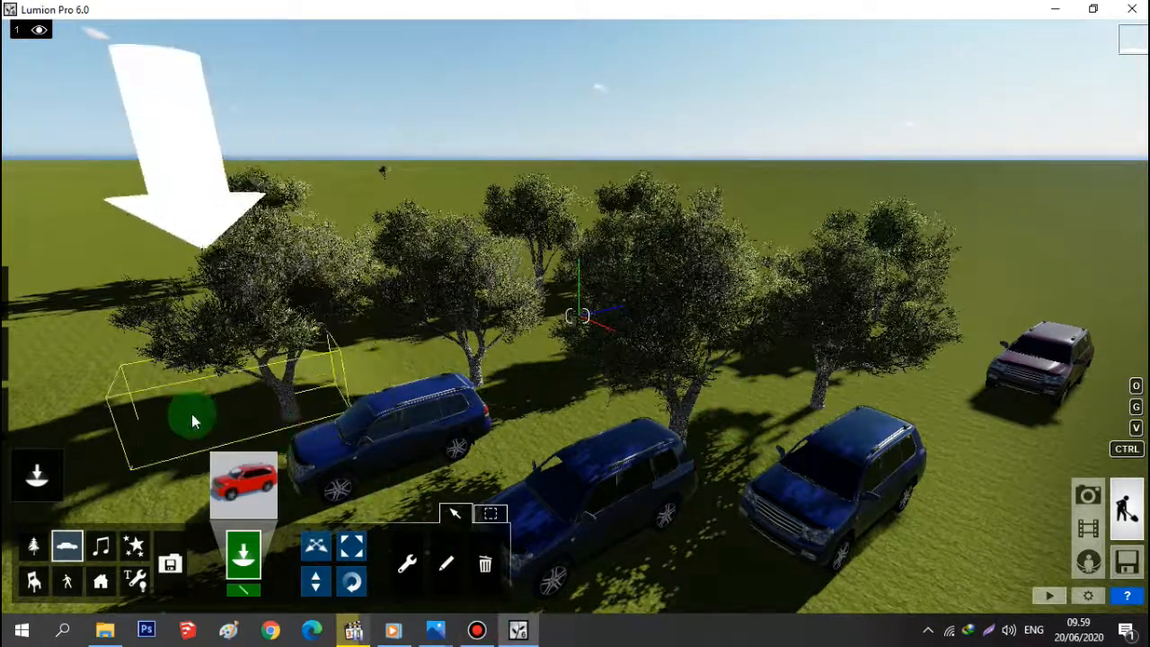
- Delete all four SUVs around the trees
{"action": "mouse_move", "coordinate": [37, 474]}
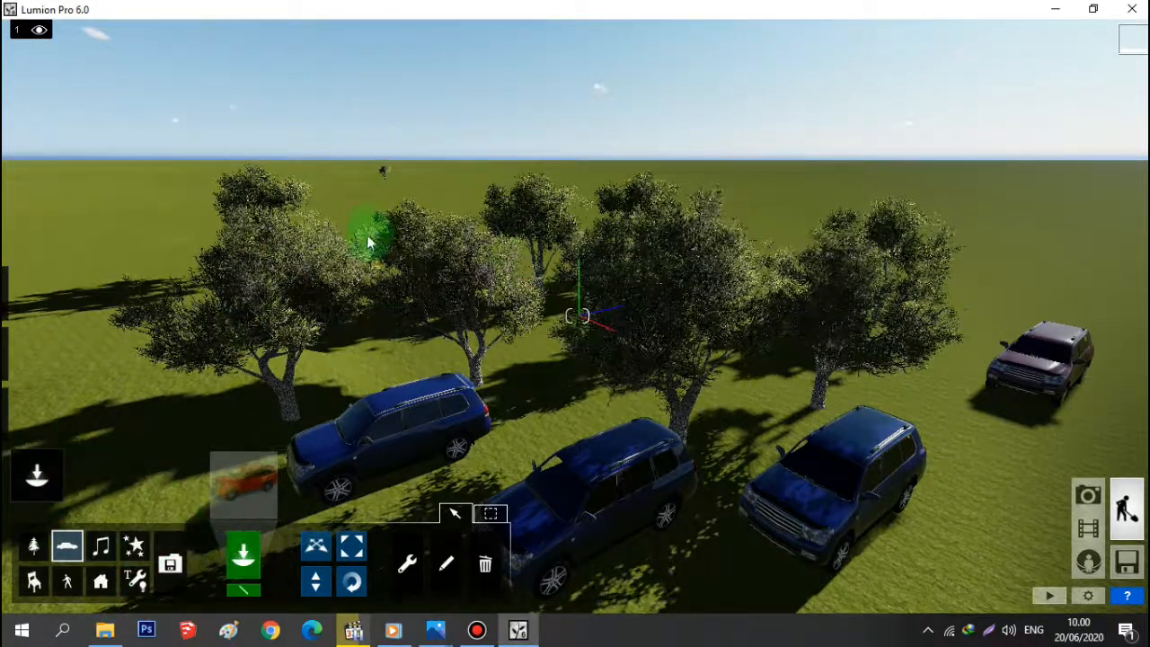
{"action": "scroll", "coordinate": [629, 262], "scroll_direction": "down", "scroll_amount": 4}
{"action": "scroll", "coordinate": [617, 269], "scroll_direction": "up", "scroll_amount": 3}
{"action": "left_click", "coordinate": [485, 563]}
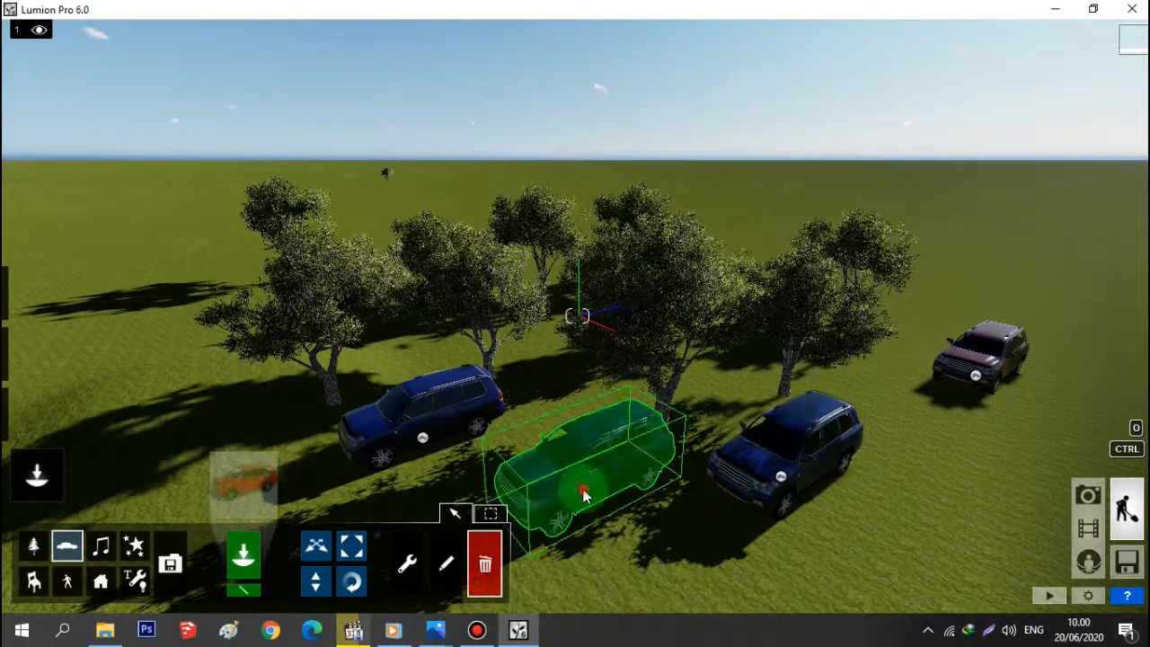
{"action": "left_click", "coordinate": [585, 480]}
{"action": "left_click", "coordinate": [770, 476]}
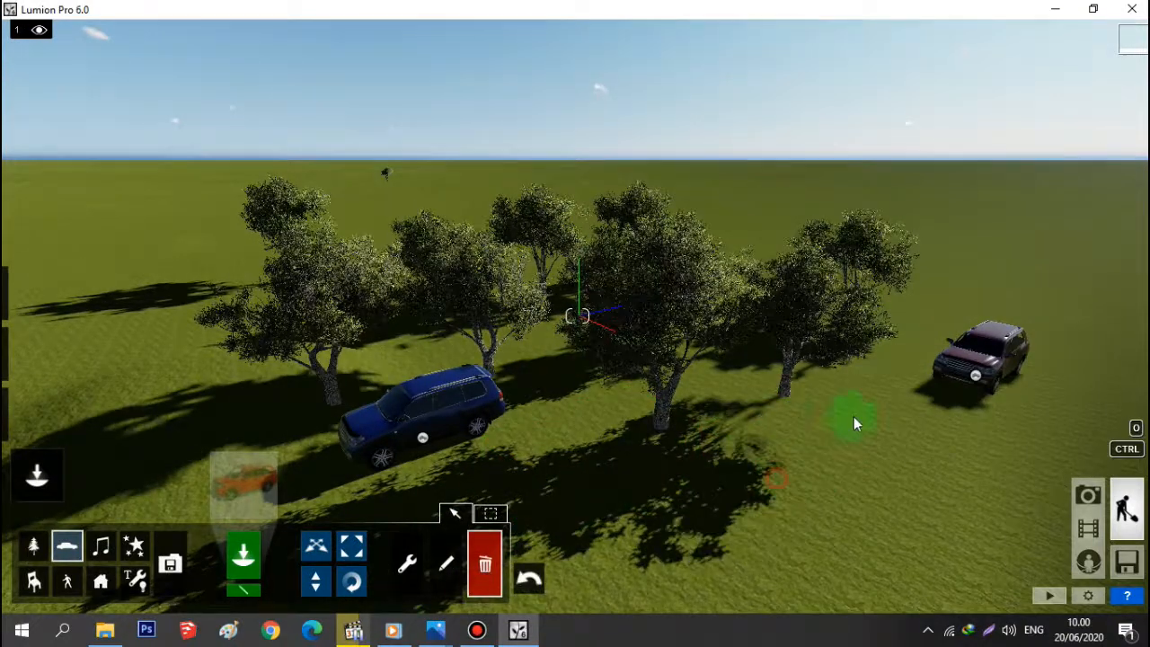
{"action": "left_click", "coordinate": [977, 385]}
{"action": "left_click", "coordinate": [424, 436]}
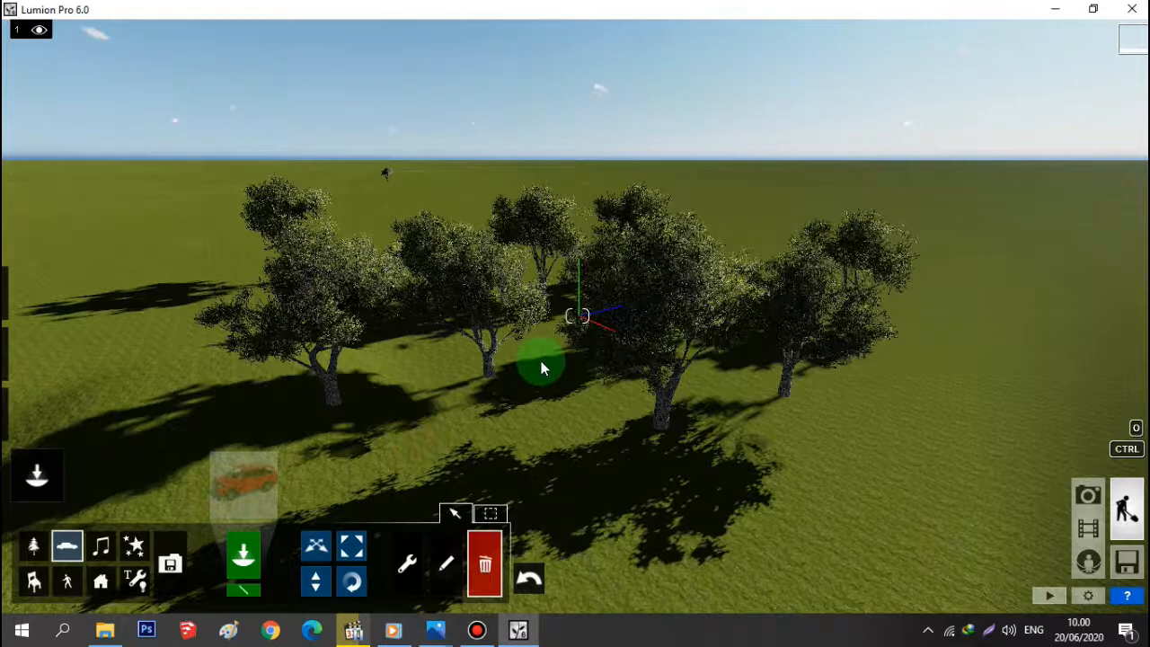
- Examine the olive trees from near and far, leave deletion mode and review the object placement tools
{"action": "scroll", "coordinate": [380, 174], "scroll_direction": "up", "scroll_amount": 3}
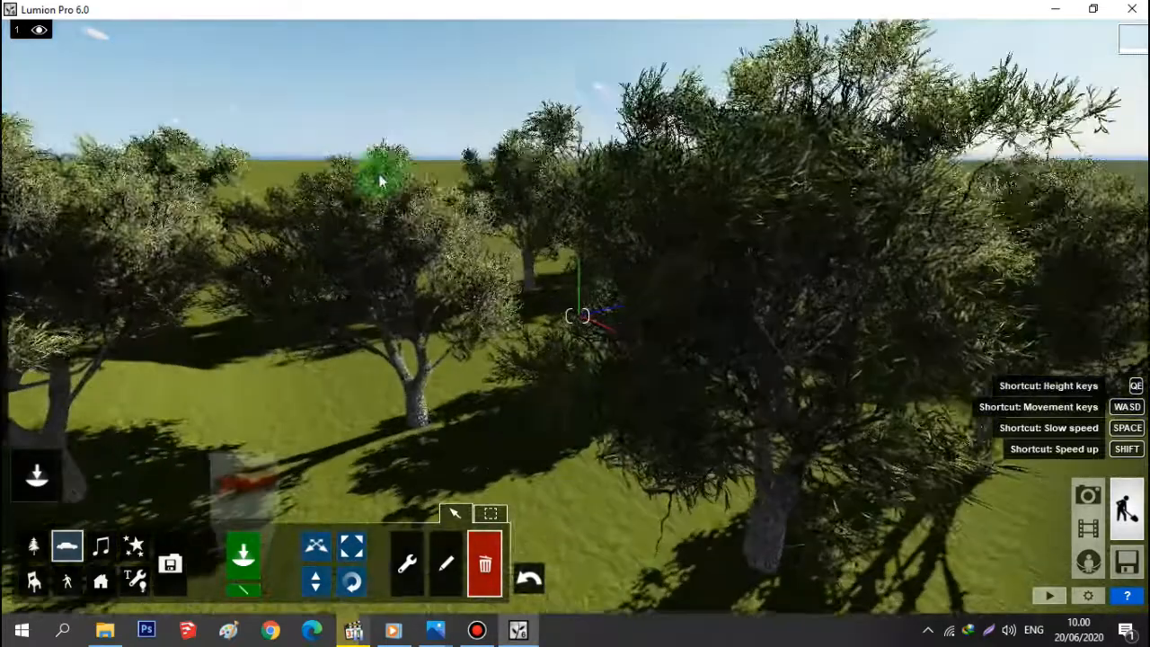
{"action": "scroll", "coordinate": [367, 185], "scroll_direction": "down", "scroll_amount": 4}
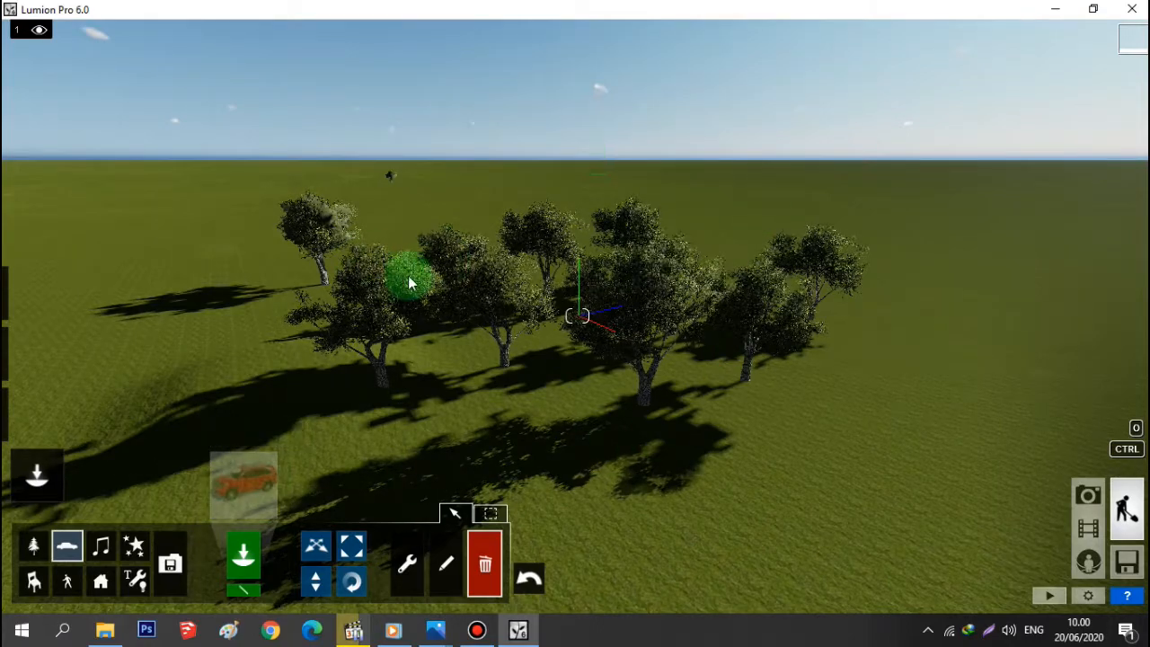
{"action": "scroll", "coordinate": [311, 206], "scroll_direction": "up", "scroll_amount": 3}
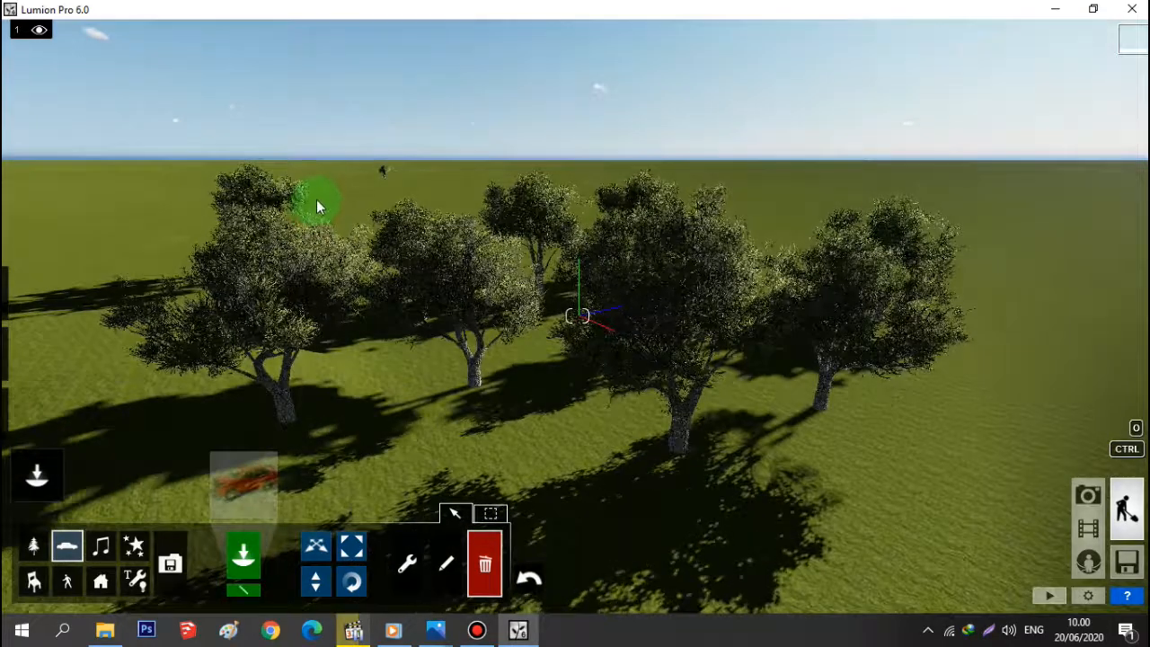
{"action": "scroll", "coordinate": [316, 198], "scroll_direction": "down", "scroll_amount": 3}
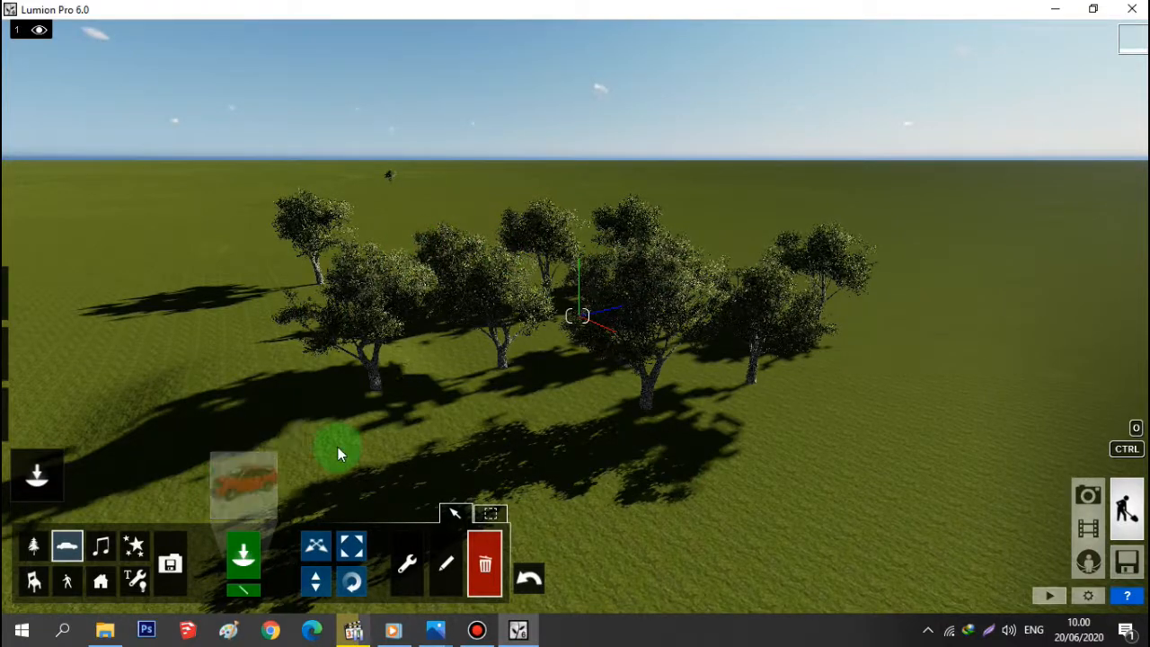
{"action": "key", "text": "Escape"}
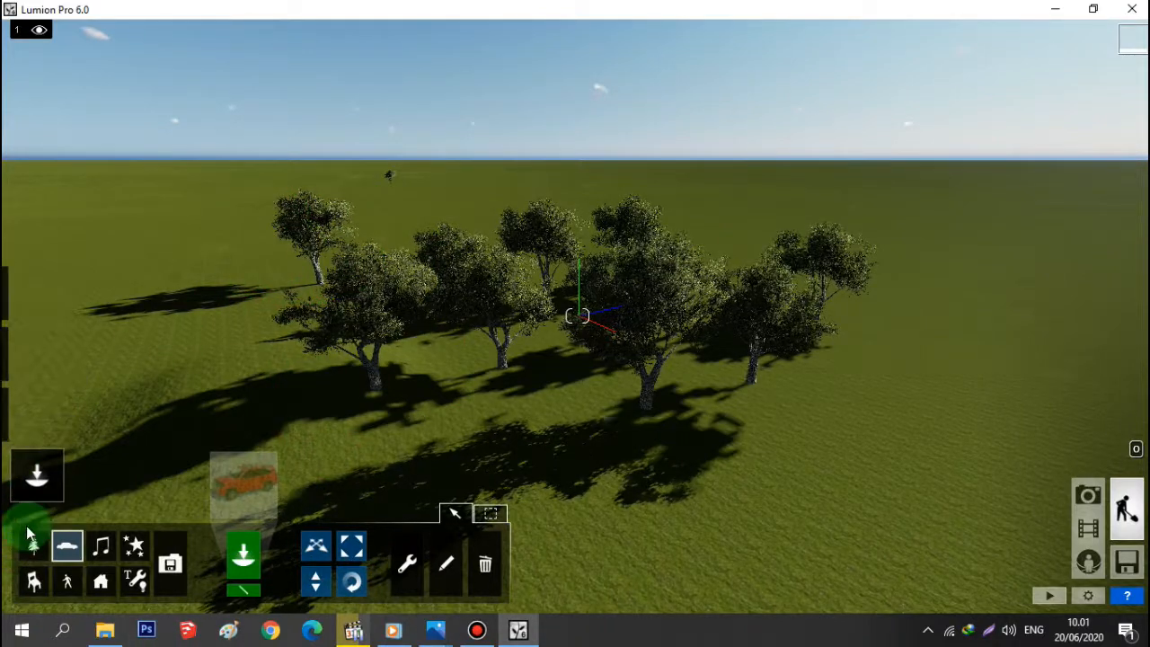
{"action": "mouse_move", "coordinate": [29, 338]}
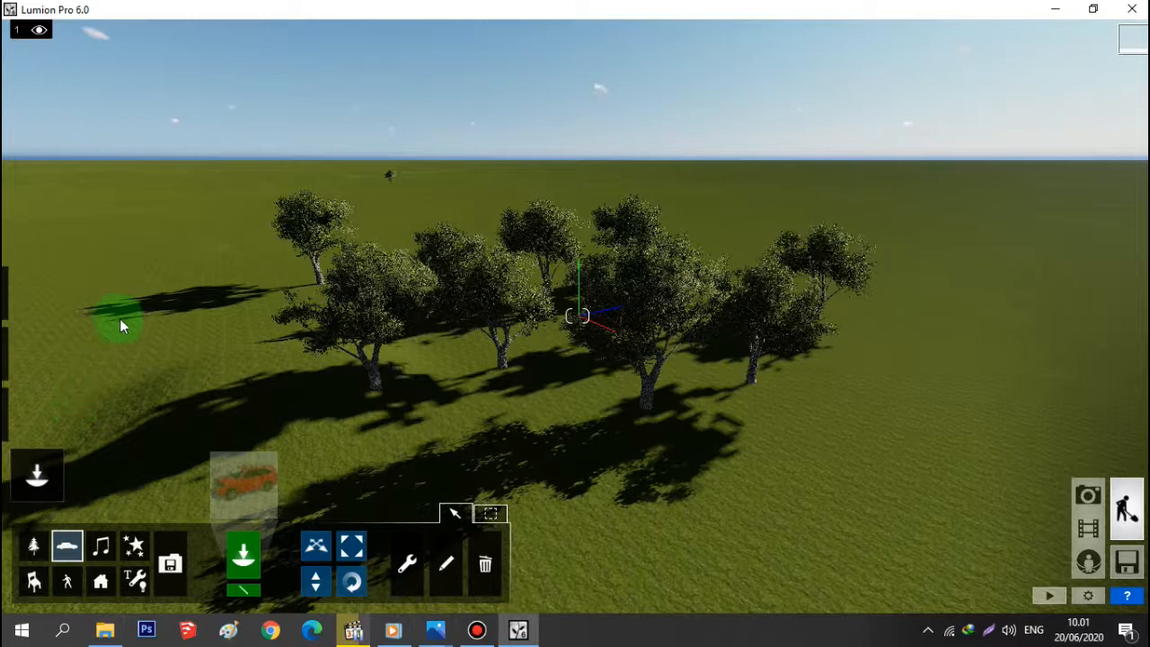
{"action": "mouse_move", "coordinate": [24, 367]}
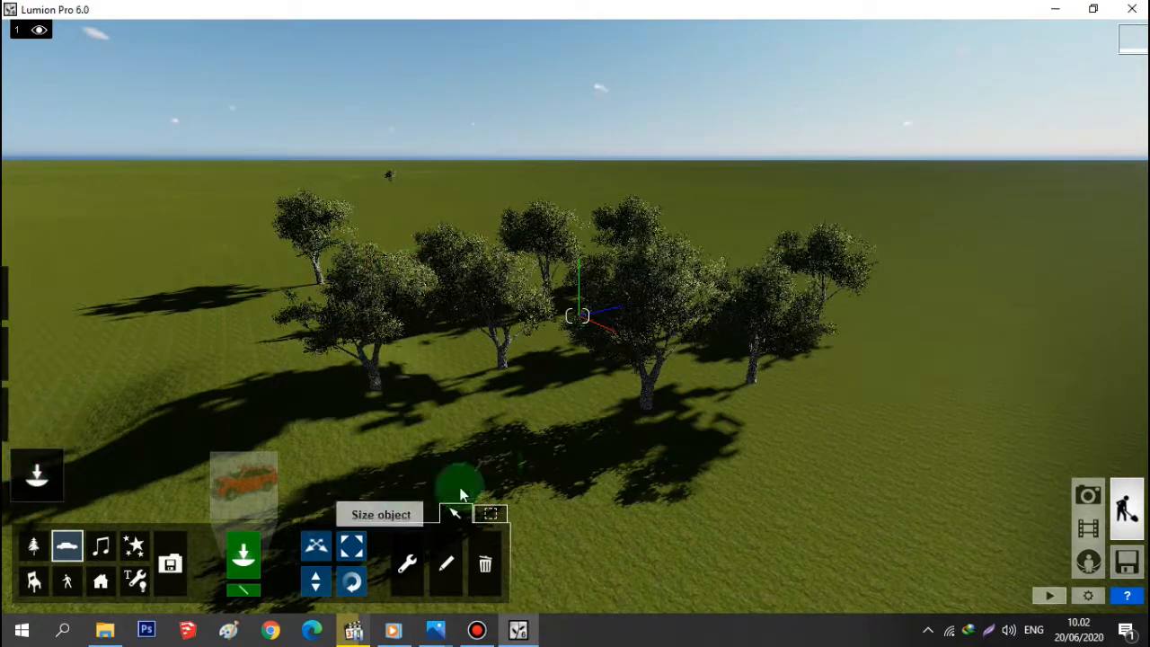
{"action": "mouse_move", "coordinate": [13, 478]}
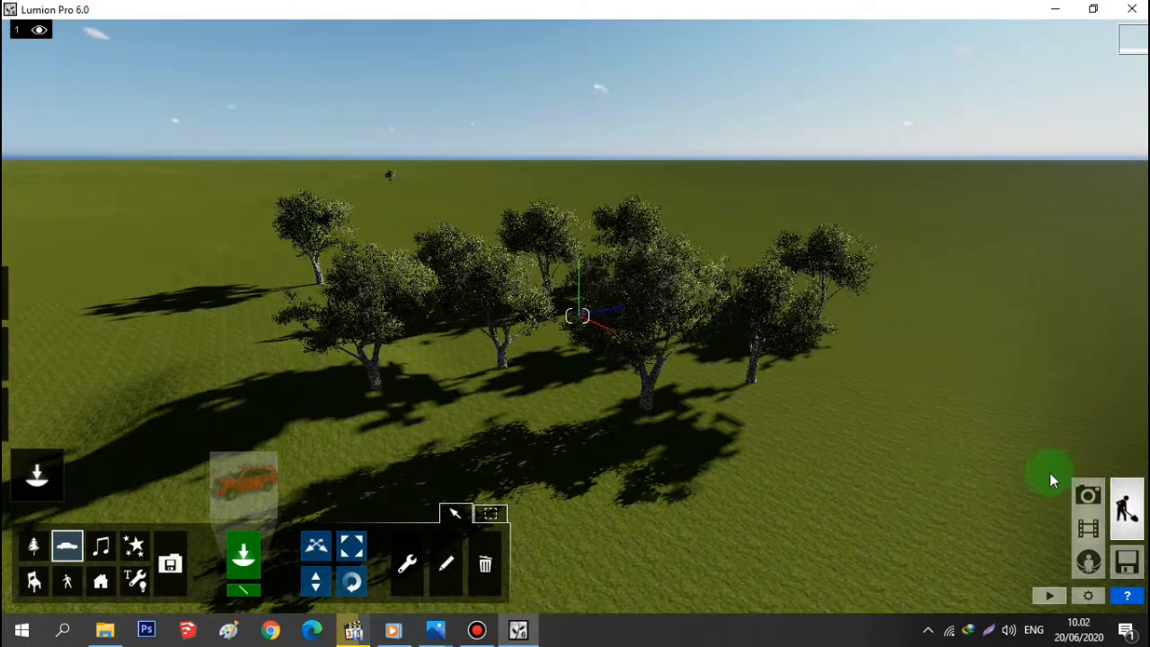
- Switch to Photo mode and frame the camera closer on the group of olive trees
{"action": "left_click", "coordinate": [1091, 497]}
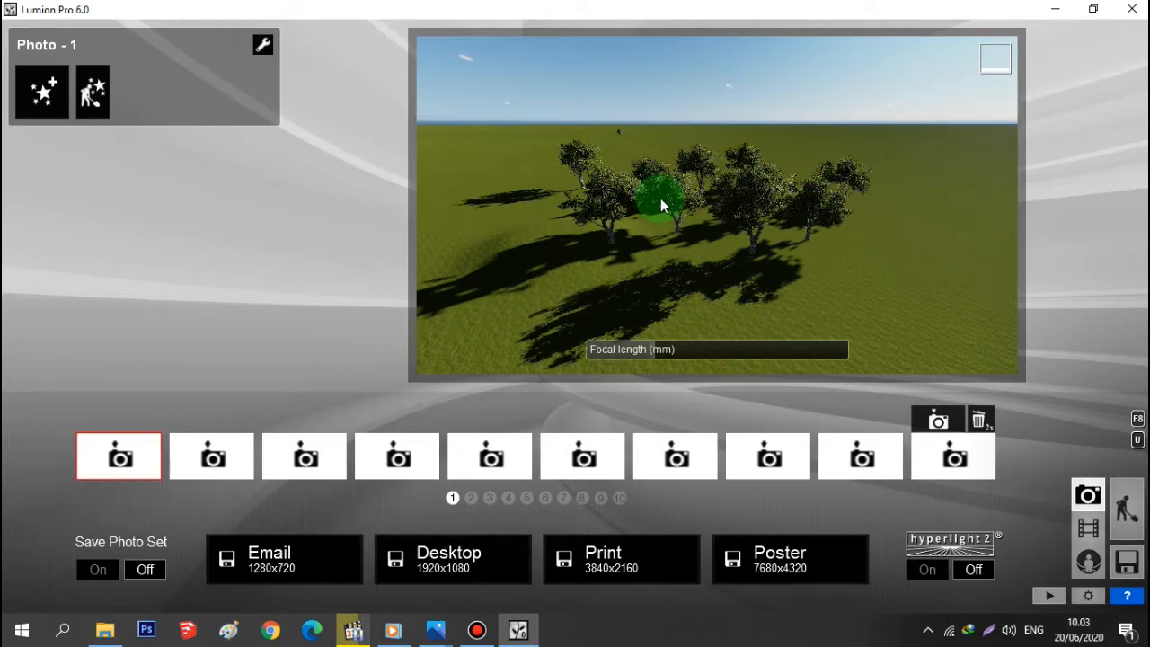
{"action": "key", "text": "w"}
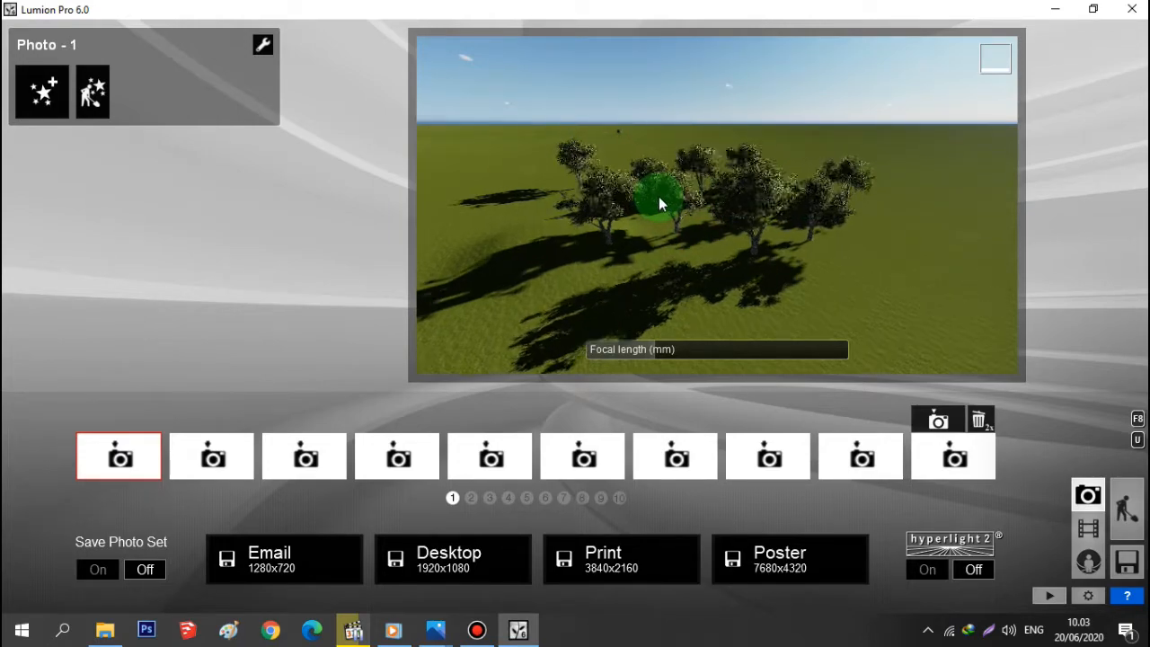
{"action": "key", "text": "w"}
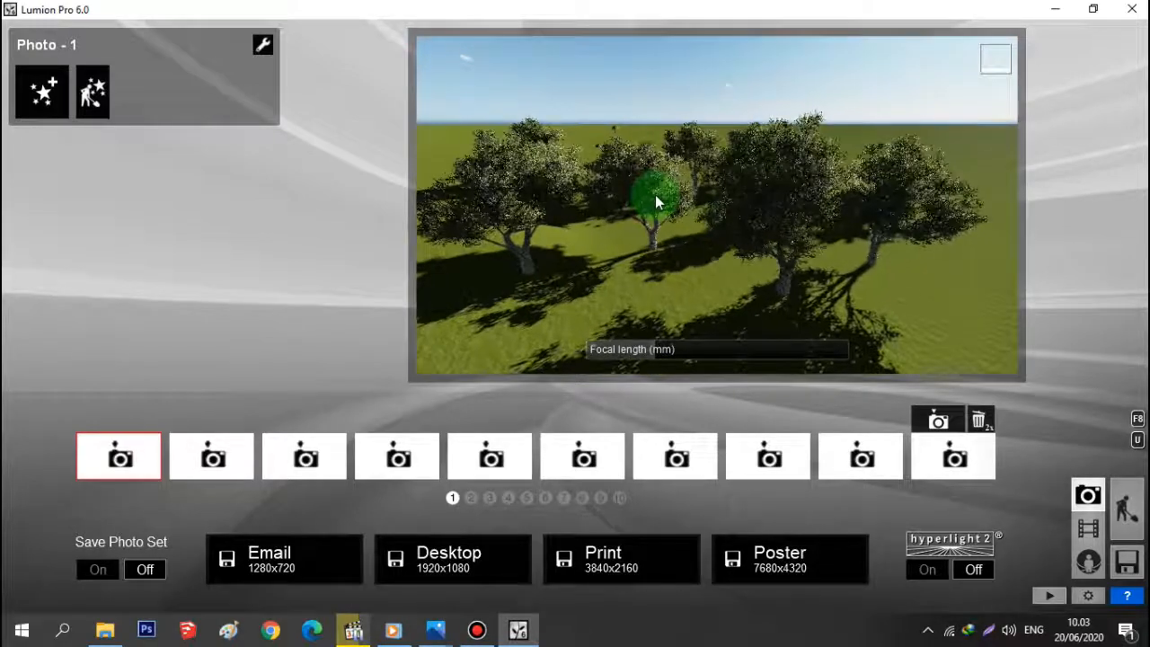
{"action": "key", "text": "d"}
{"action": "mouse_move", "coordinate": [655, 194]}
{"action": "right_mouse_down"}
{"action": "mouse_move", "coordinate": [557, 185]}
{"action": "mouse_move", "coordinate": [566, 203]}
{"action": "mouse_move", "coordinate": [549, 195]}
{"action": "mouse_move", "coordinate": [657, 193]}
{"action": "mouse_move", "coordinate": [666, 207]}
{"action": "mouse_move", "coordinate": [666, 186]}
{"action": "mouse_move", "coordinate": [670, 193]}
{"action": "right_mouse_up"}
{"action": "key", "text": "d"}
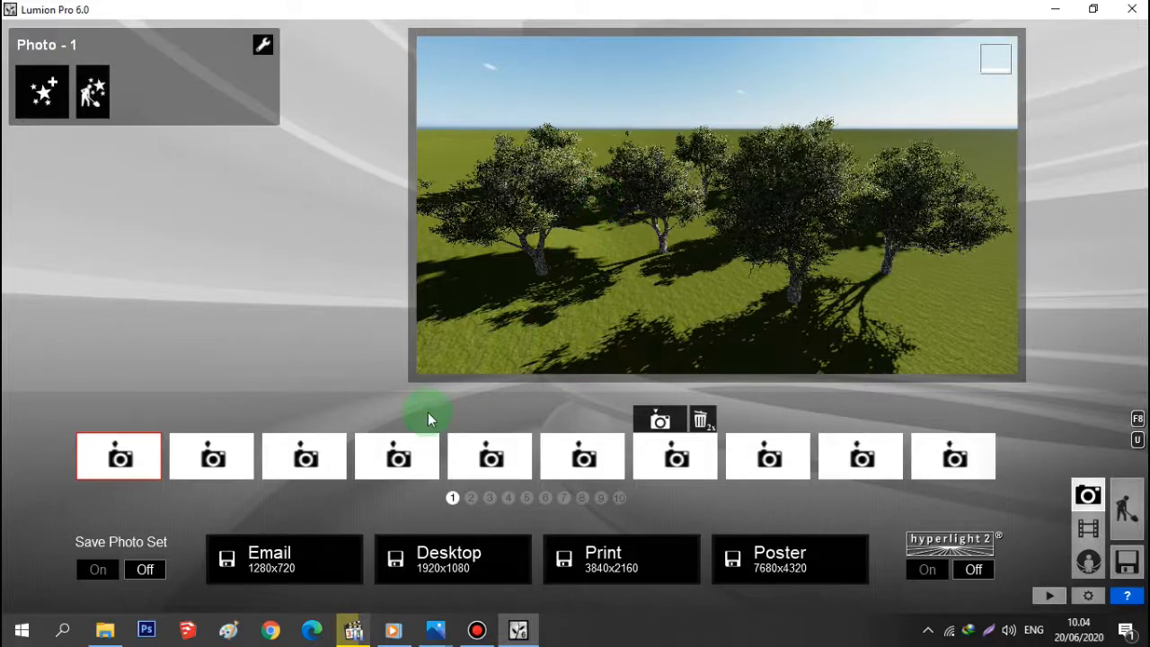
- Render the photo at Email size, 1280x720, and save it as the JPG file gragerefs in the Music folder
{"action": "left_click", "coordinate": [310, 562]}
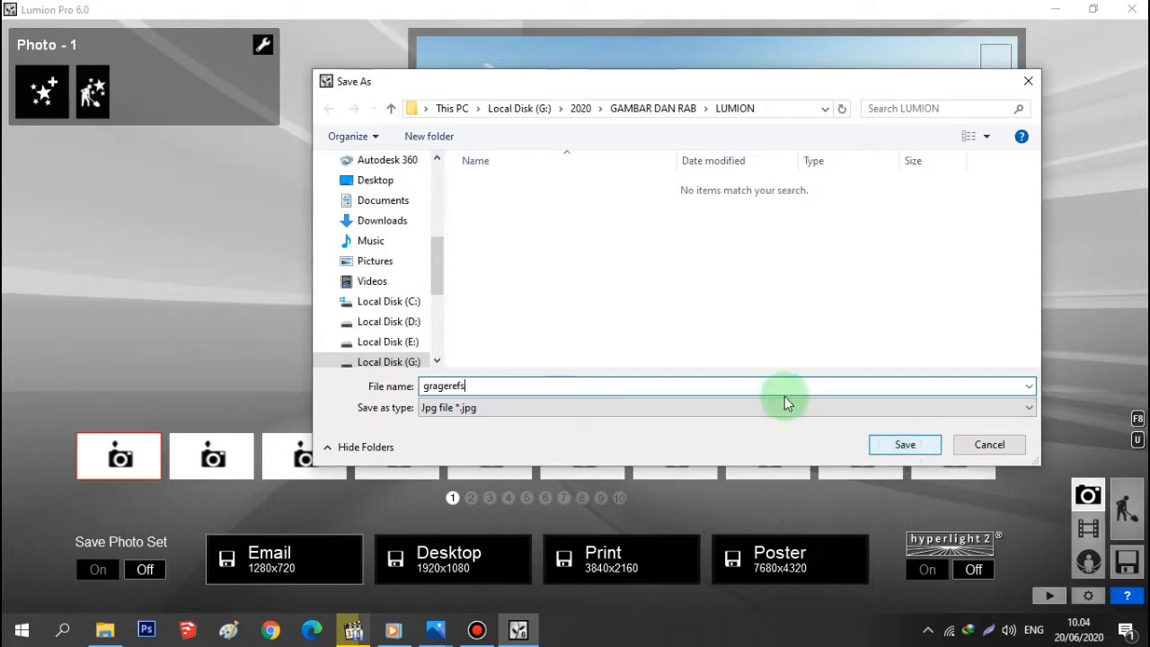
{"action": "left_click", "coordinate": [383, 200]}
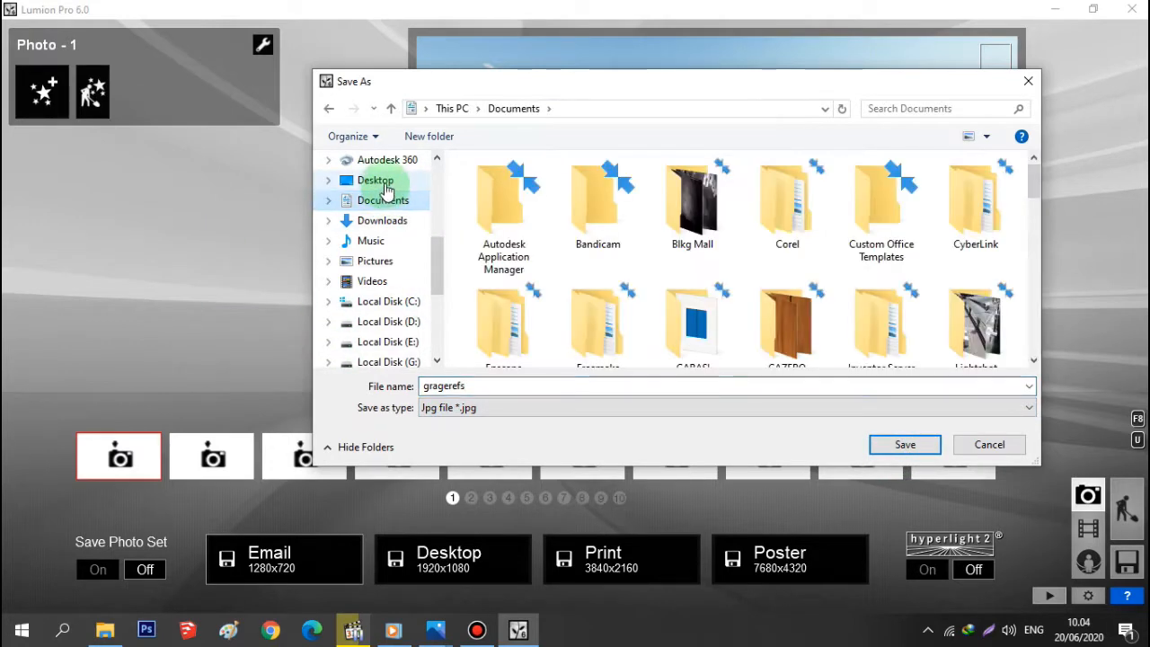
{"action": "left_click", "coordinate": [375, 181]}
{"action": "left_click", "coordinate": [396, 241]}
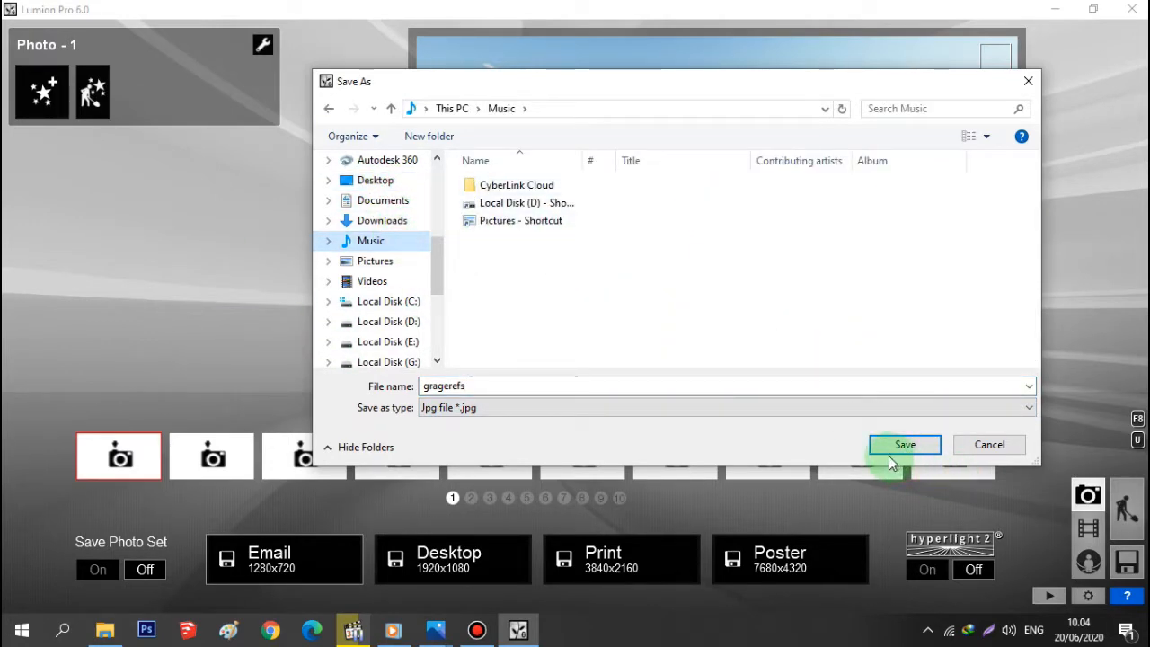
{"action": "key", "text": "Down"}
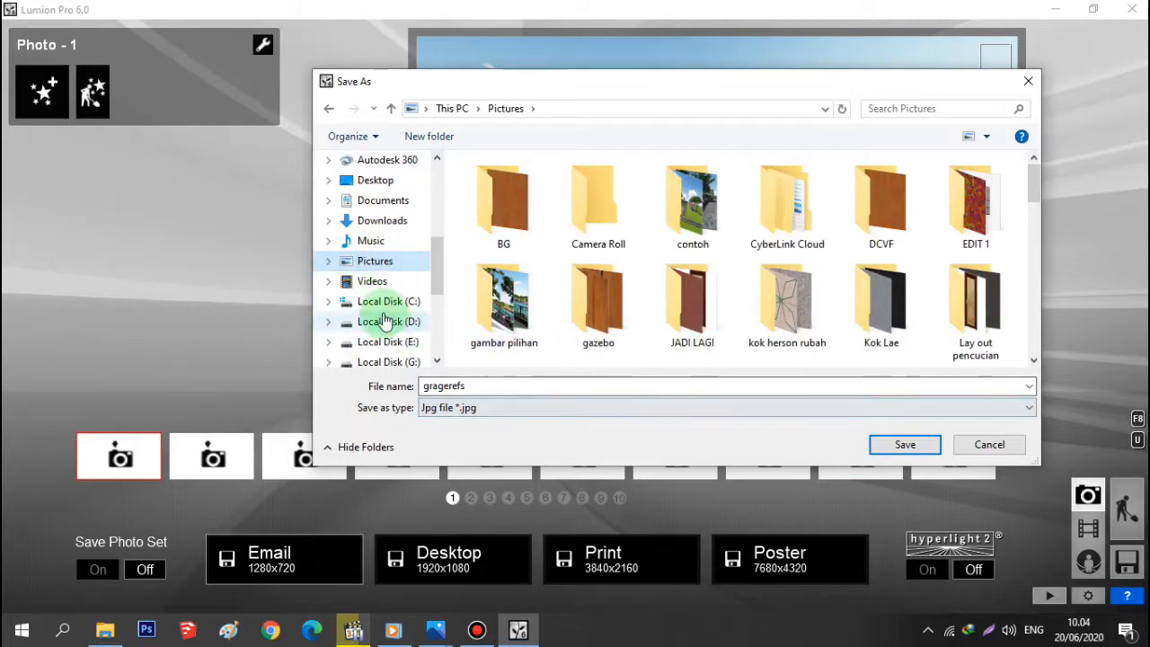
{"action": "left_click", "coordinate": [368, 244]}
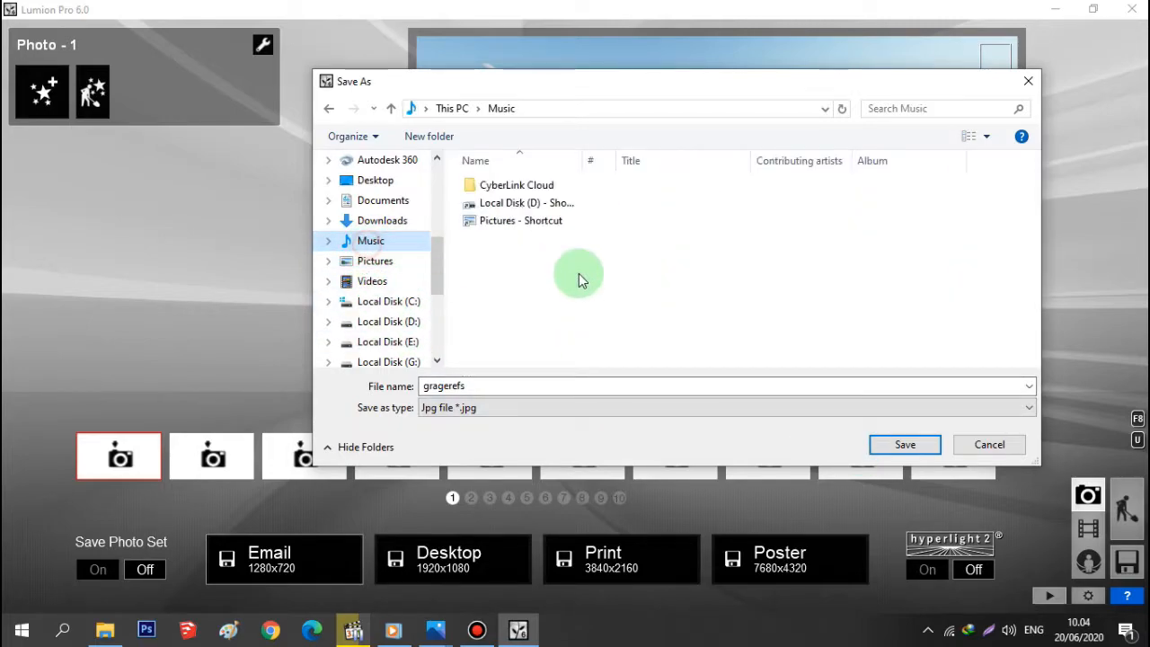
{"action": "left_click", "coordinate": [903, 445]}
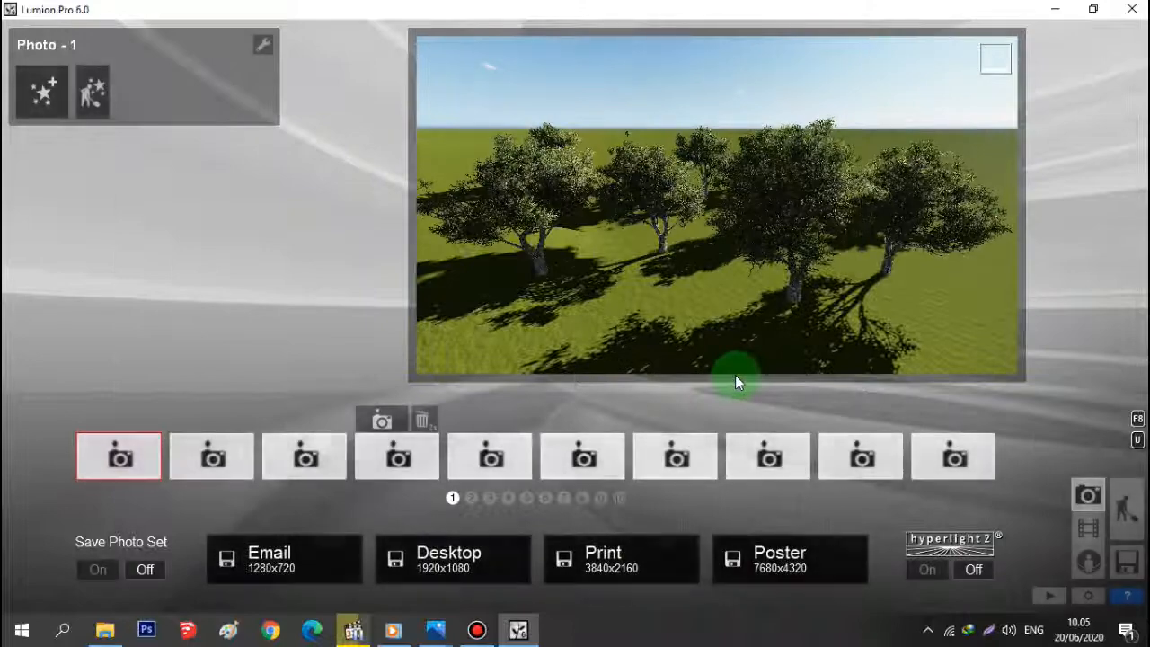
- Switch to File Explorer, open gragerefs from the Music folder, view the image enlarged and close it
{"action": "left_click", "coordinate": [106, 632]}
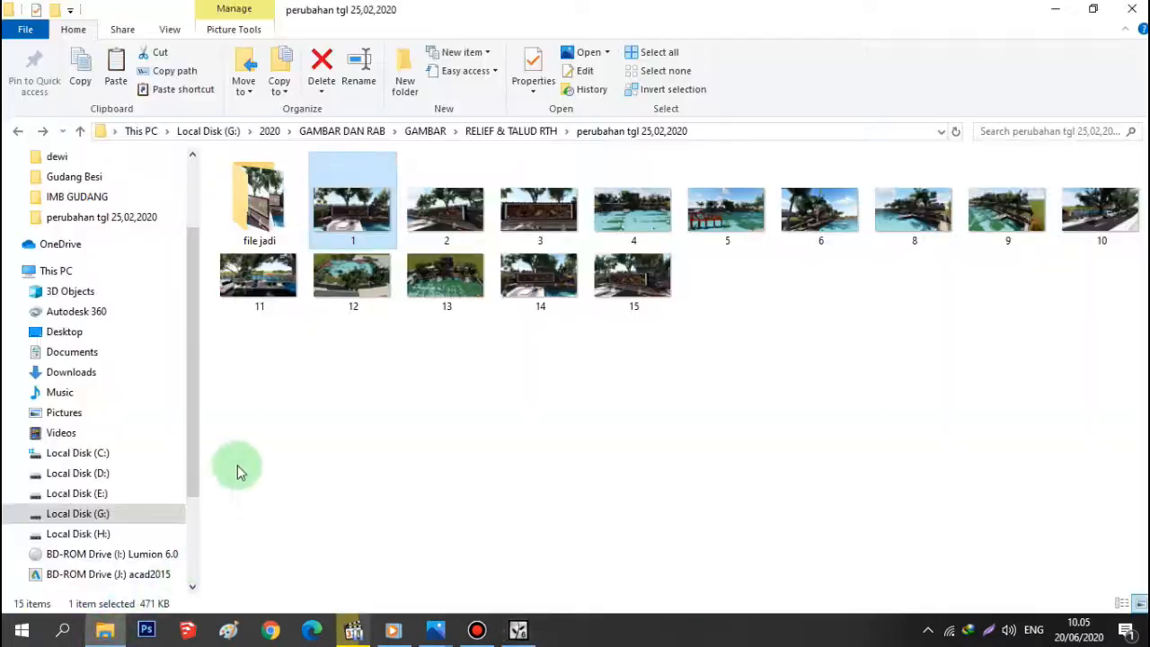
{"action": "left_click", "coordinate": [74, 393]}
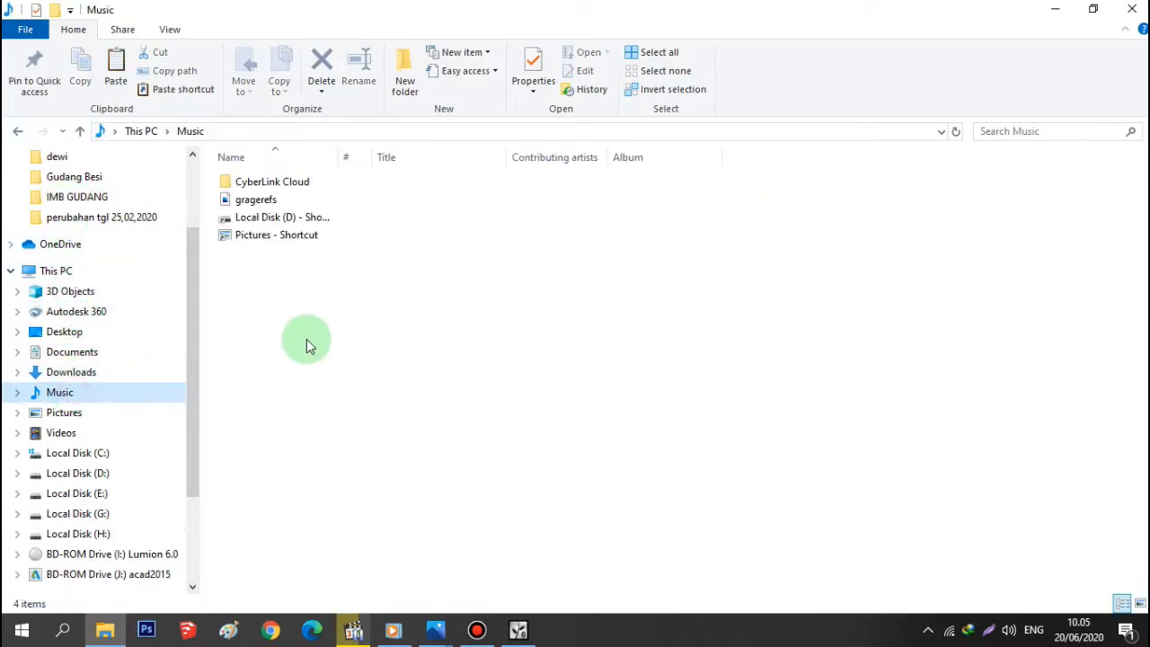
{"action": "double_click", "coordinate": [270, 201]}
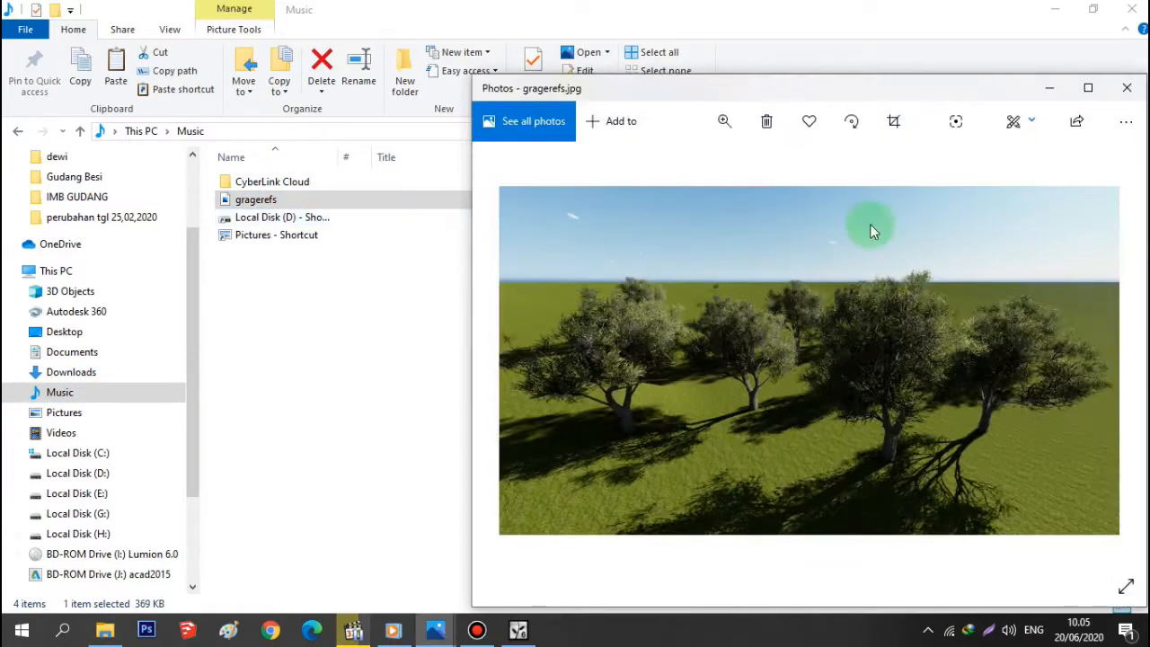
{"action": "left_click", "coordinate": [1091, 88]}
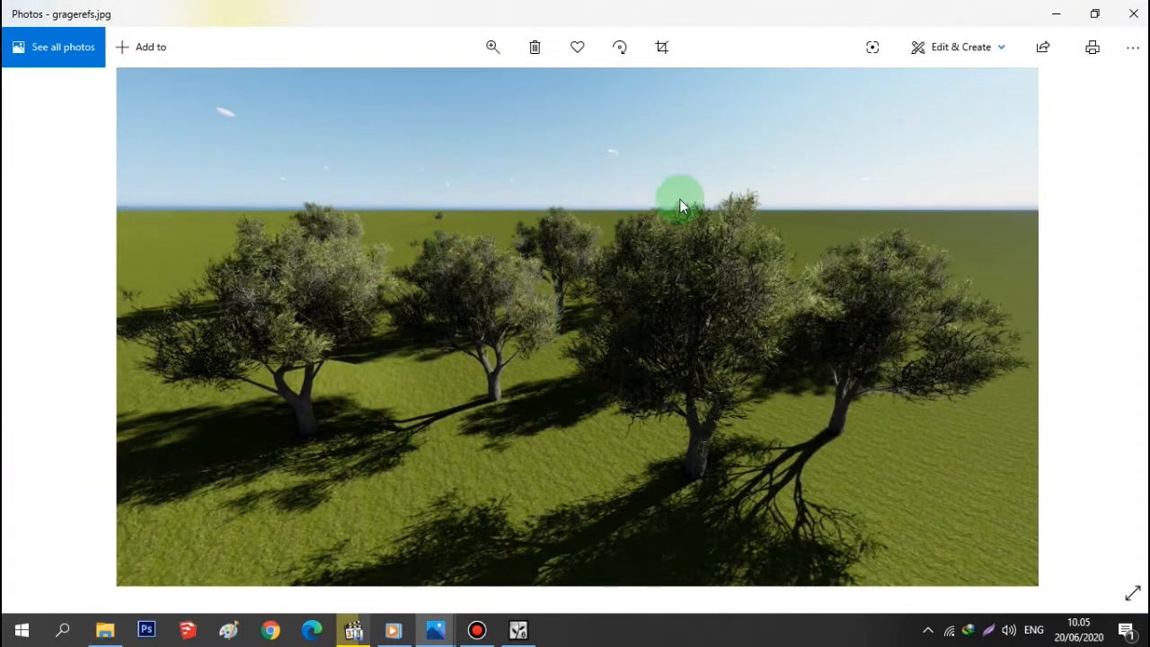
{"action": "left_click", "coordinate": [1134, 14]}
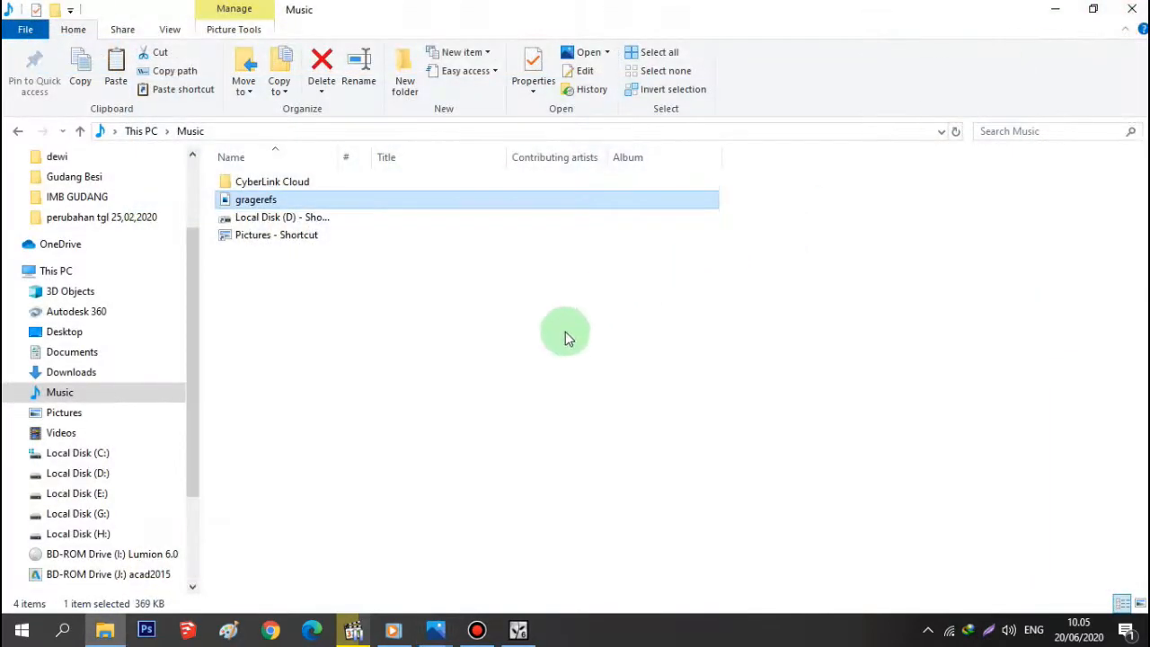
- Switch back to Lumion and return from Photo mode to Build mode
{"action": "left_click", "coordinate": [519, 629]}
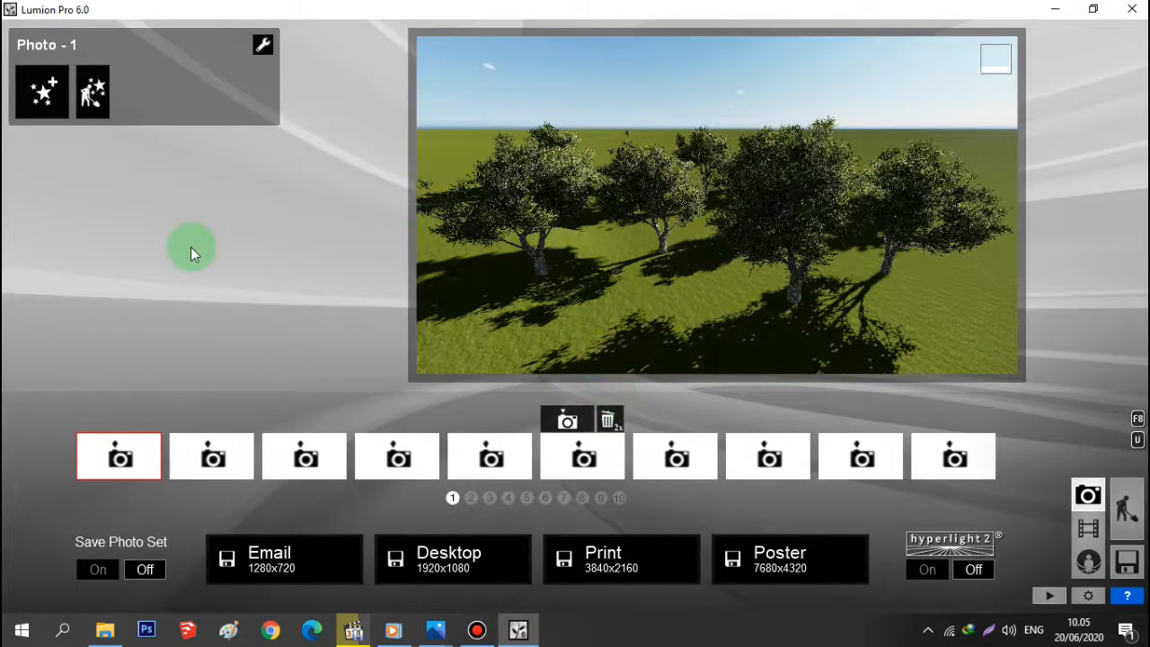
{"action": "mouse_move", "coordinate": [686, 199]}
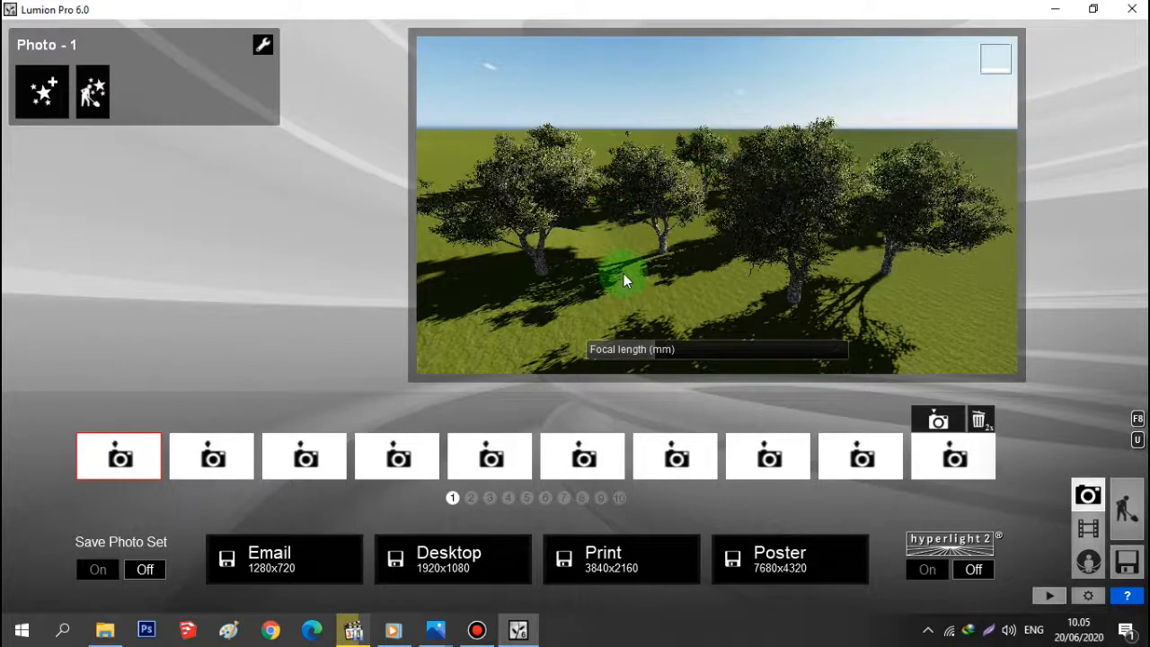
{"action": "left_click", "coordinate": [1123, 515]}
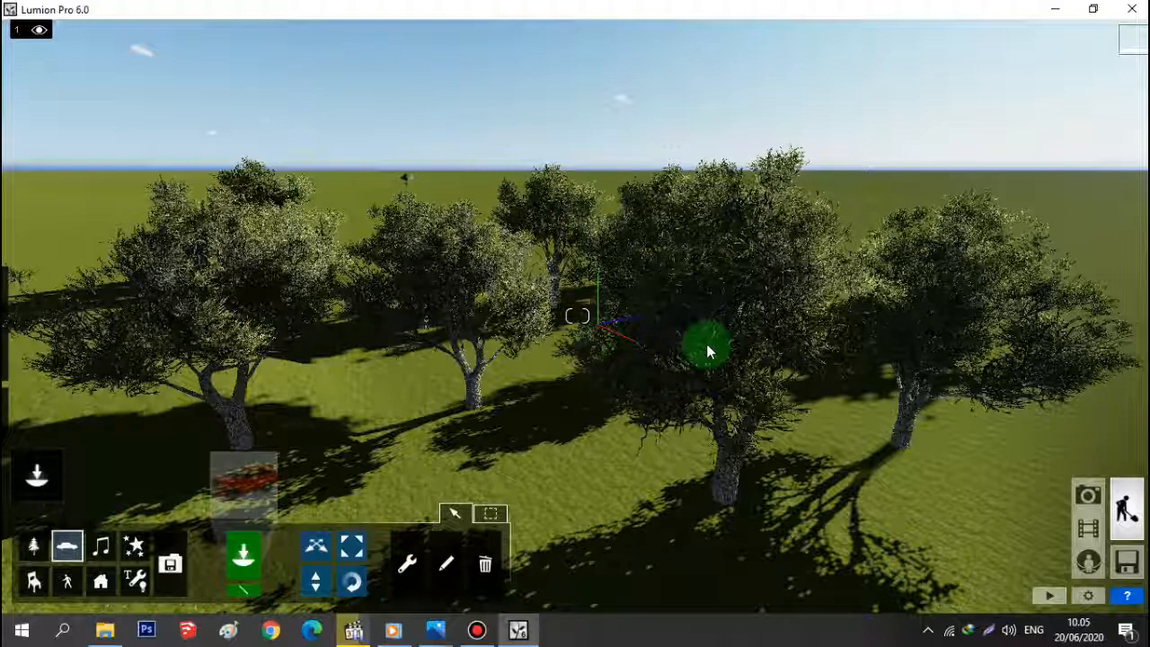
{"action": "mouse_move", "coordinate": [51, 486]}
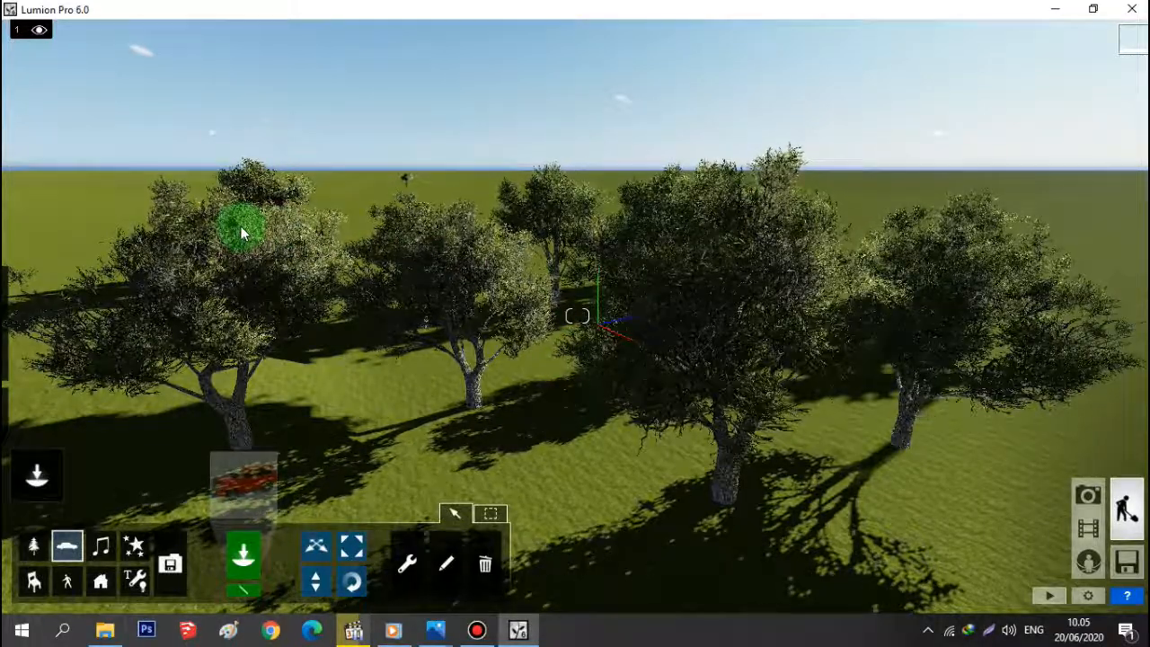
{"action": "mouse_move", "coordinate": [4, 277]}
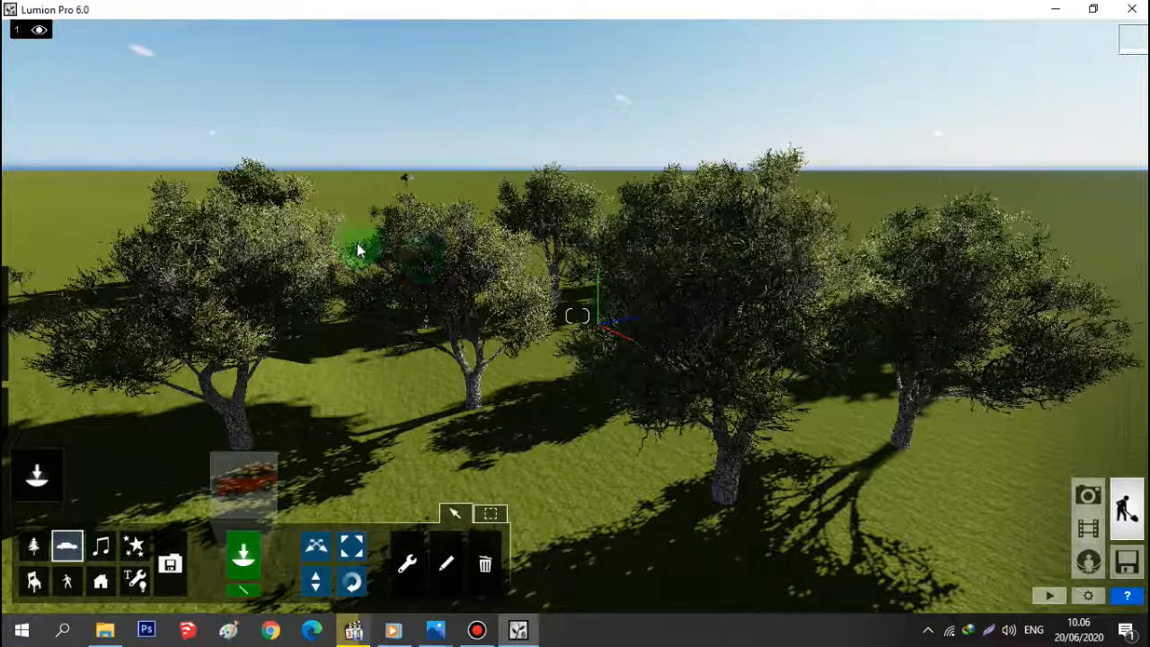
{"action": "mouse_move", "coordinate": [6, 200]}
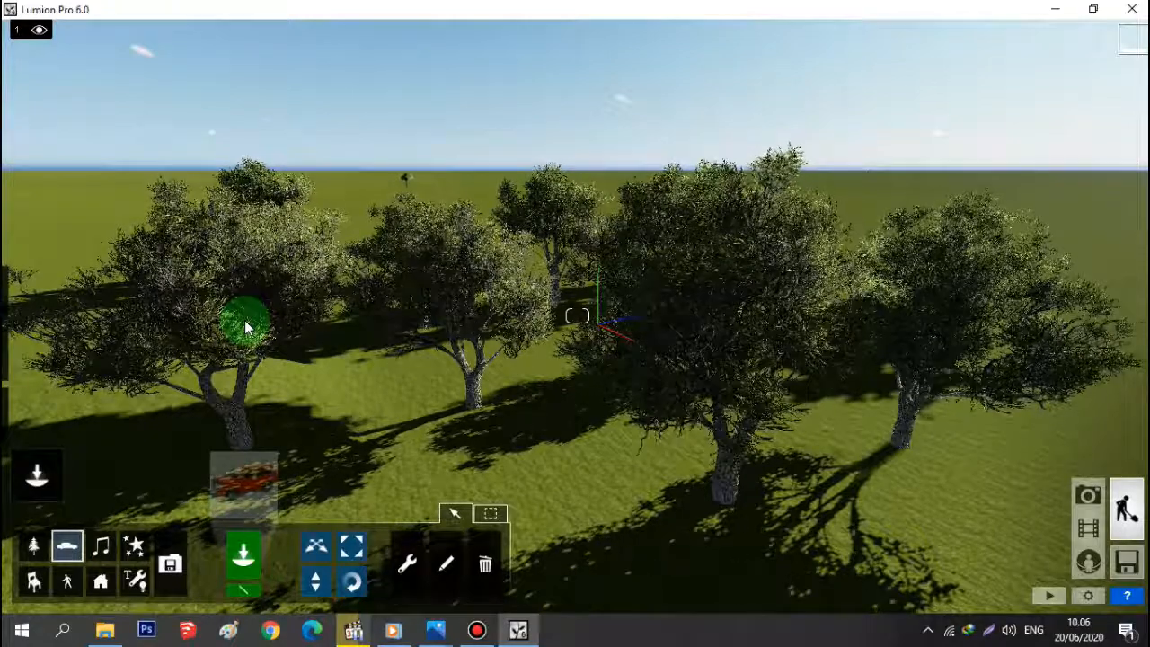
{"action": "mouse_move", "coordinate": [8, 359]}
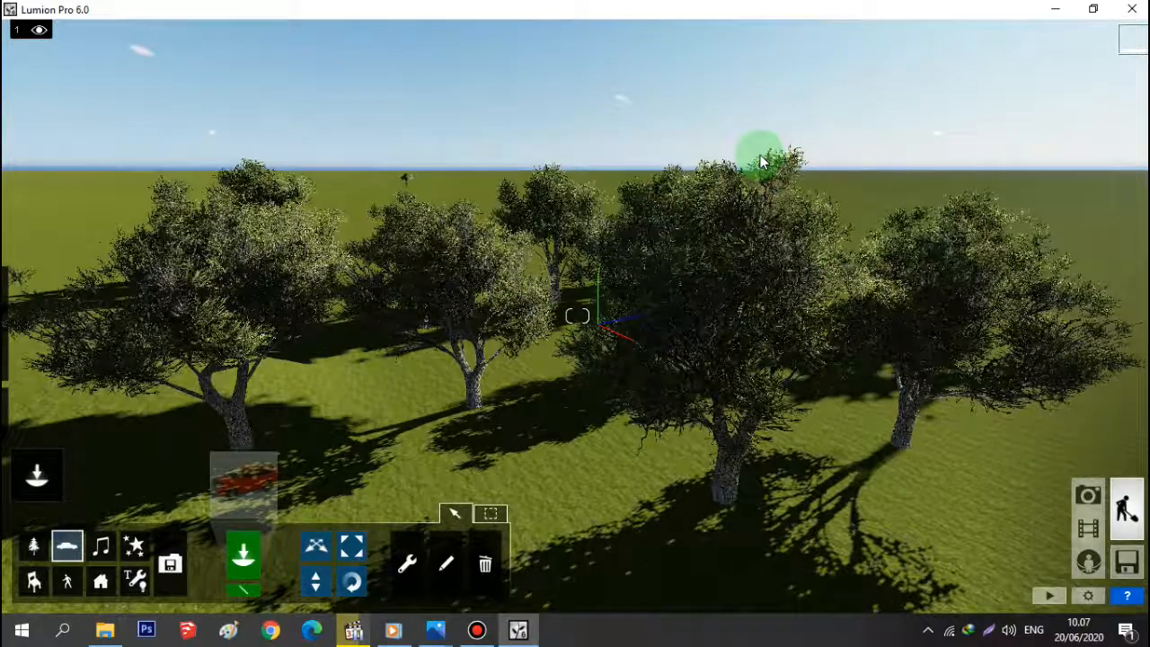
{"action": "mouse_move", "coordinate": [26, 441]}
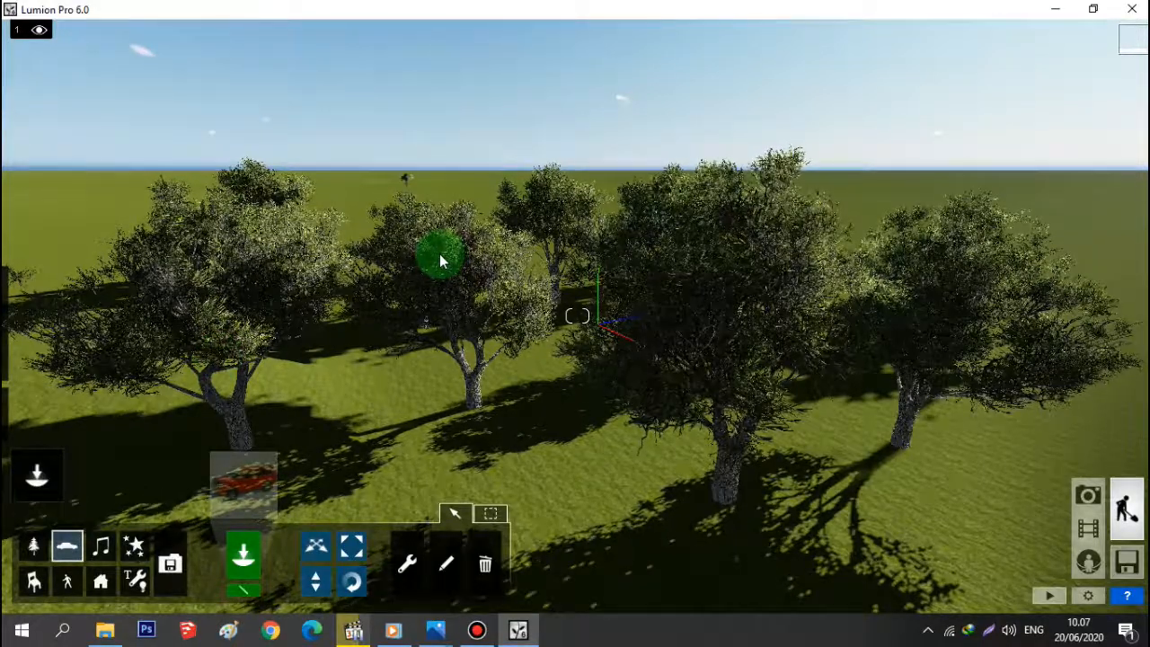
- Minimize the open windows to the desktop and switch to the media player with the video mp4 taman bantaran sungai jole.mp4
{"action": "left_click", "coordinate": [1054, 9]}
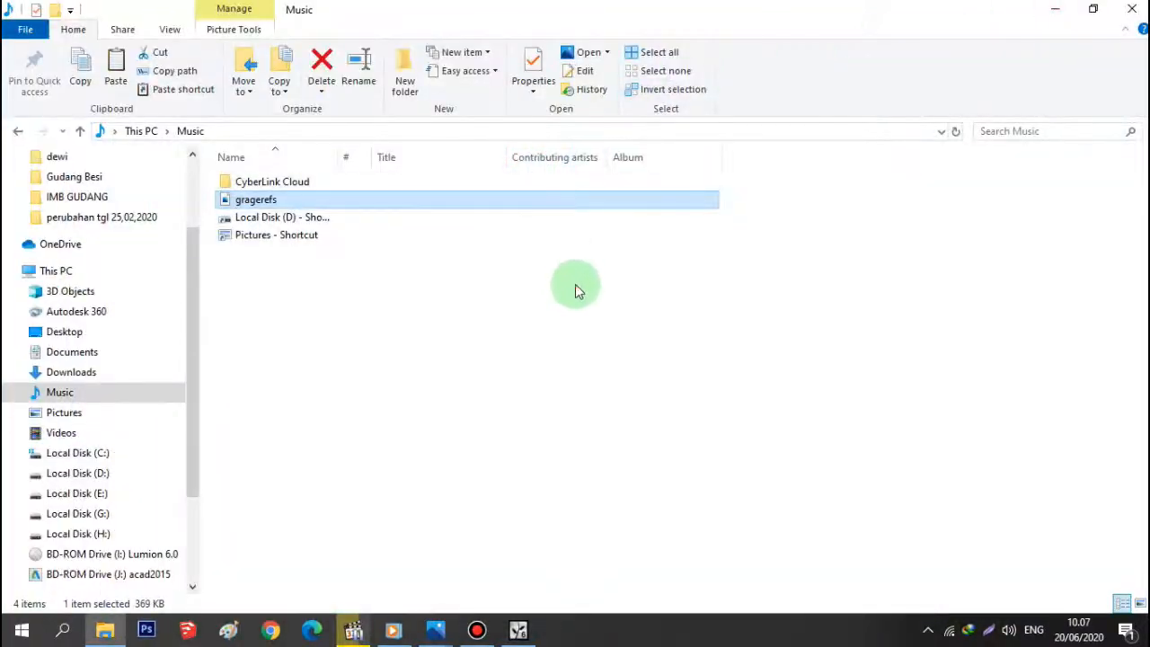
{"action": "left_click", "coordinate": [1053, 10]}
{"action": "left_click", "coordinate": [1016, 14]}
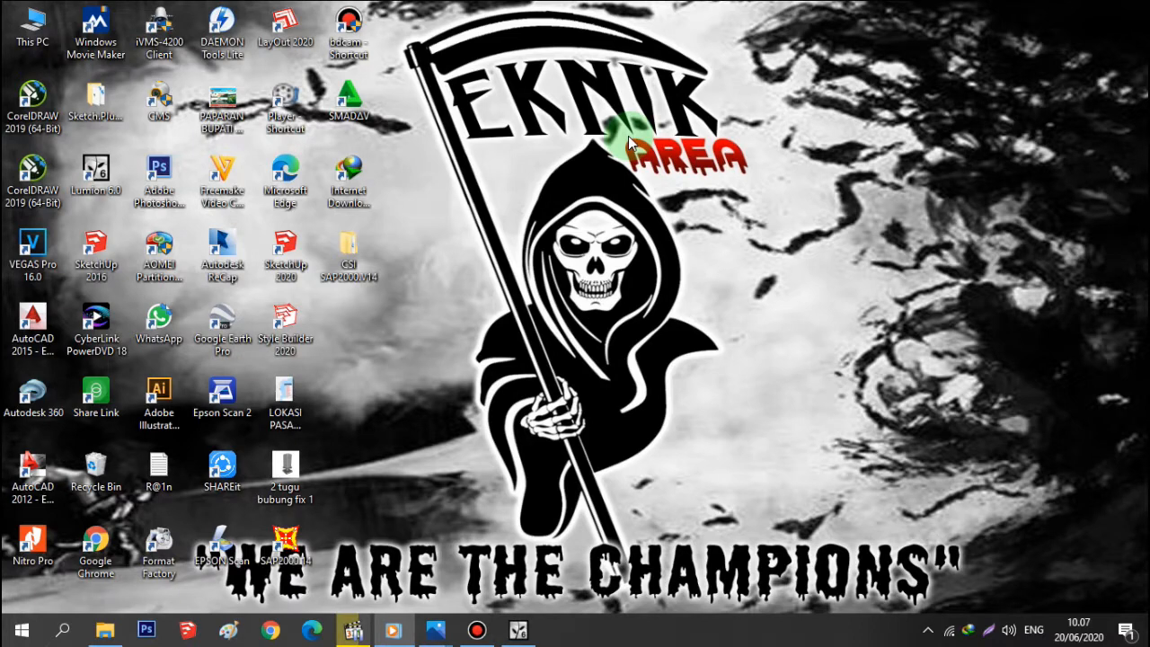
{"action": "left_click", "coordinate": [353, 631]}
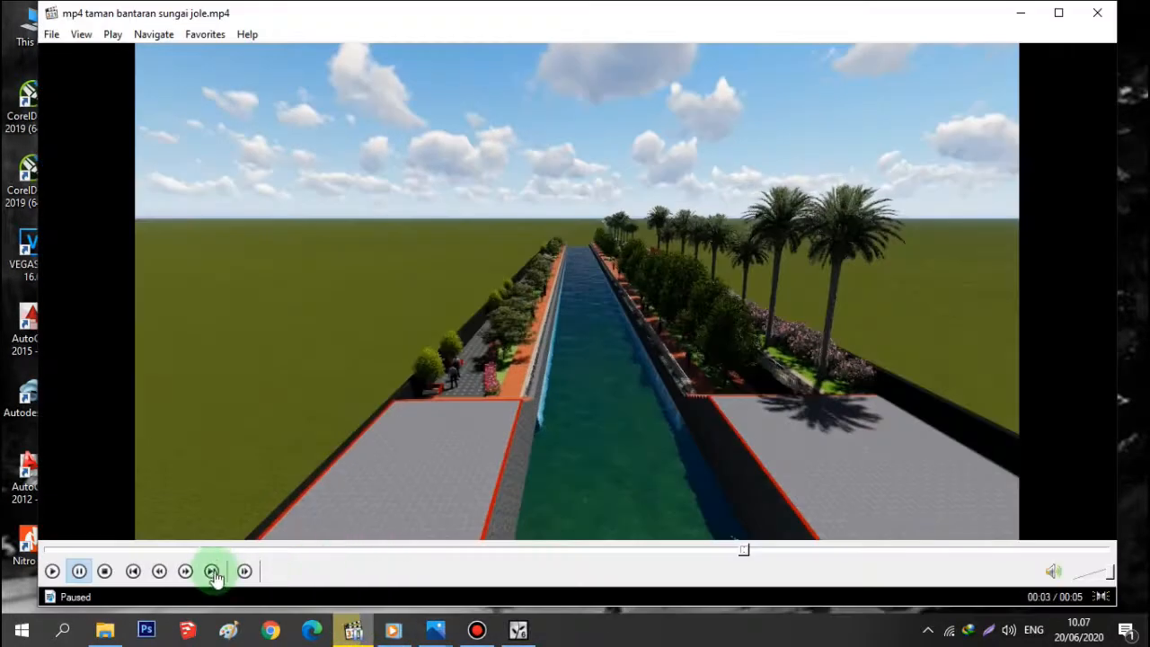